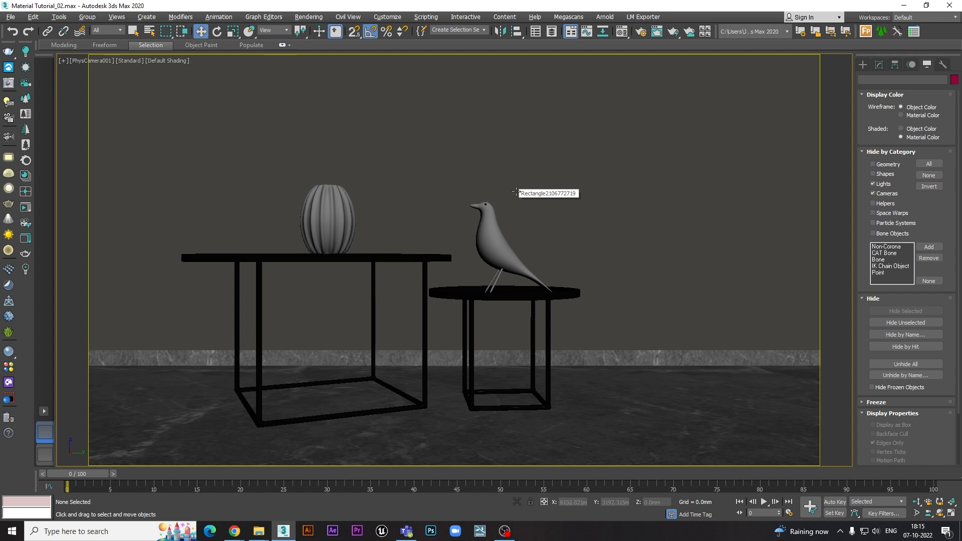
- Open and close the compact Material Editor, then switch to the Slate Material Editor and close it
click(620, 35)
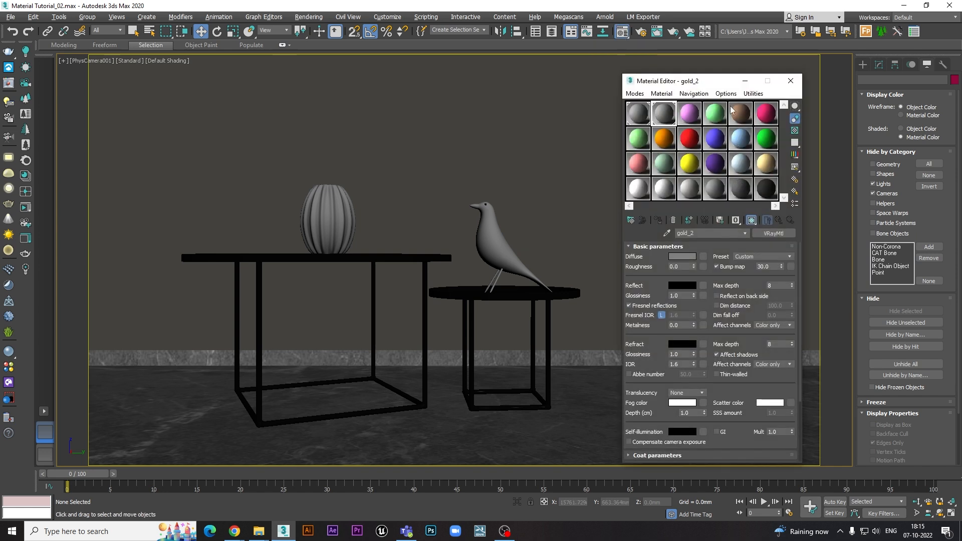
click(790, 80)
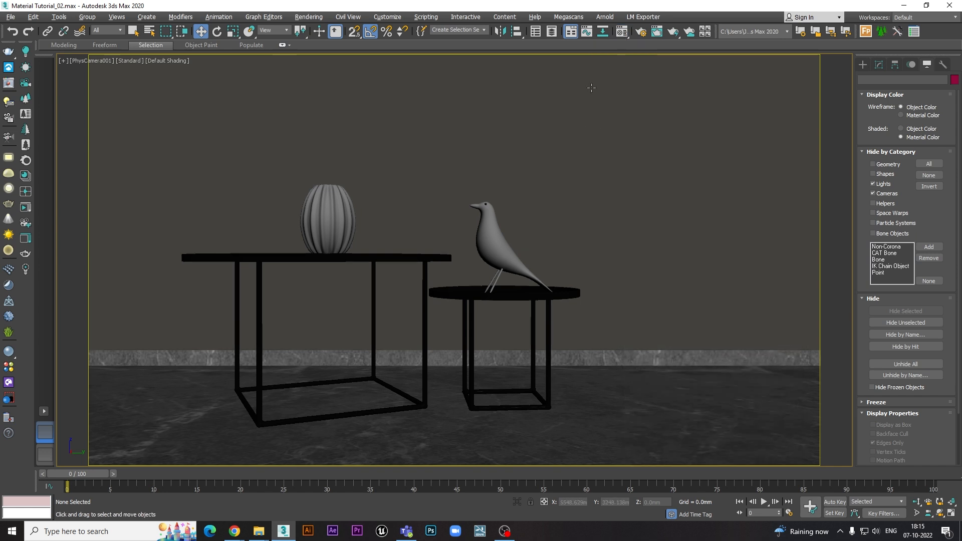
click(629, 37)
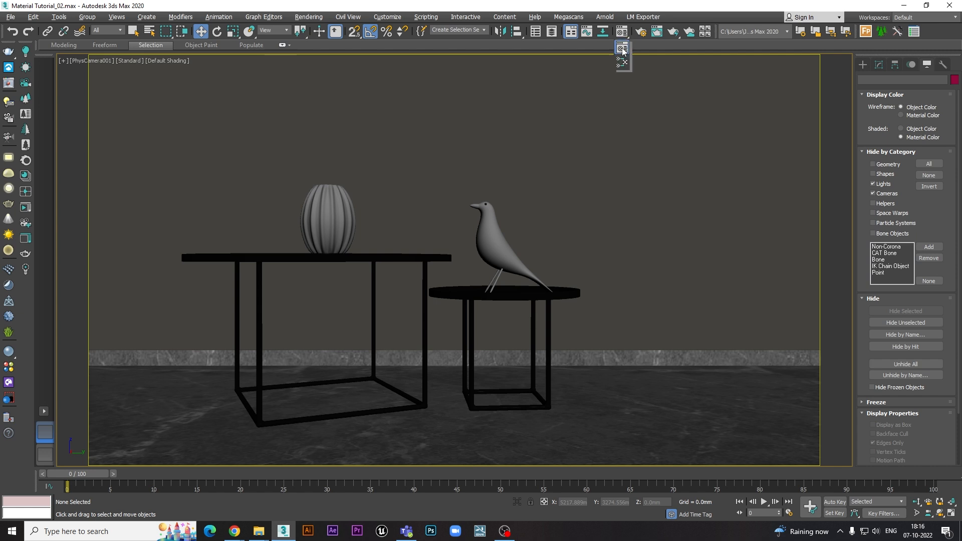
click(622, 63)
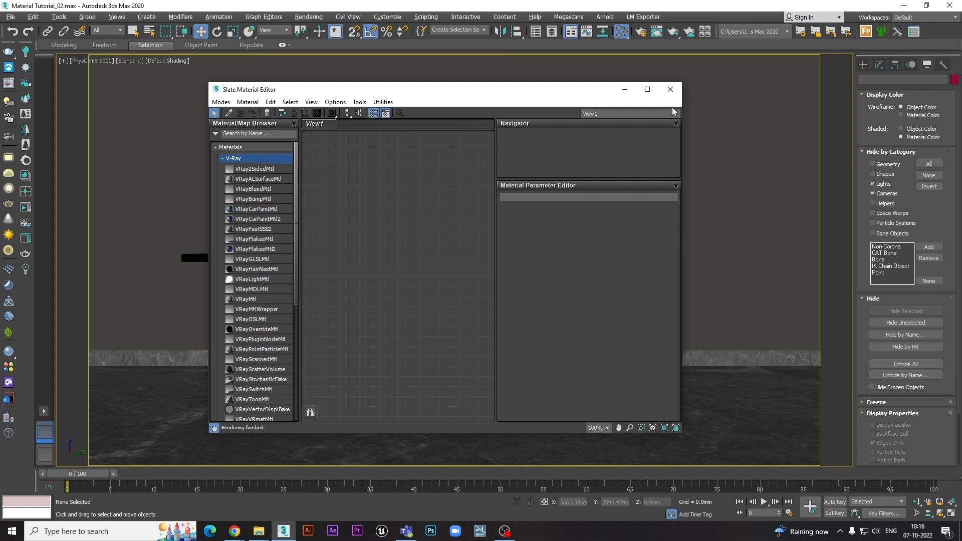
click(671, 90)
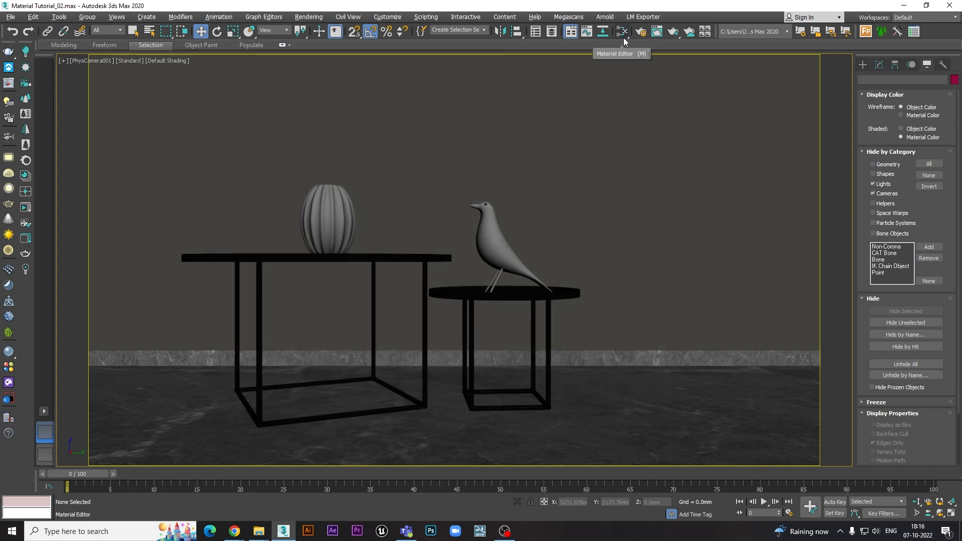
- Open the Compact Material Editor and position its window beside the bird so the vase and tables stay visible
drag(626, 37, 623, 49)
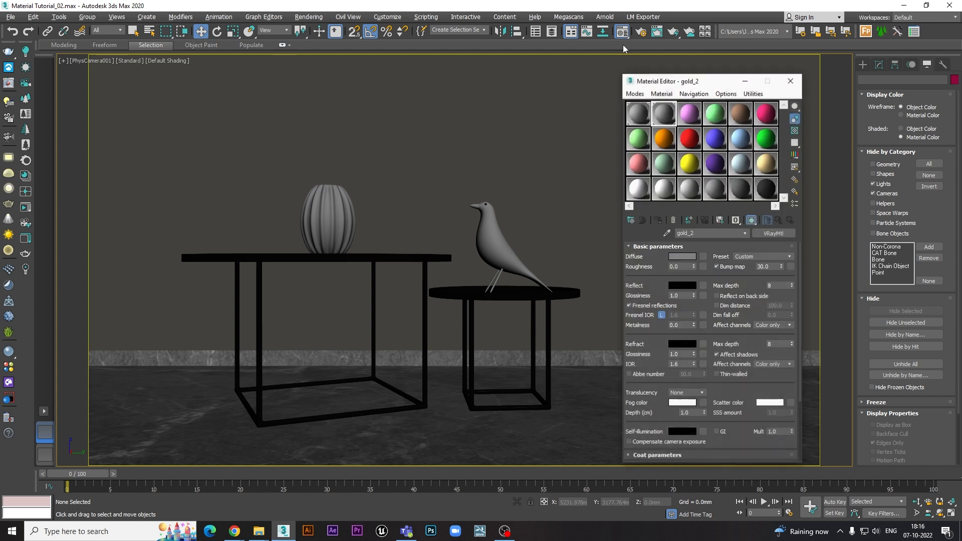
drag(708, 82, 688, 67)
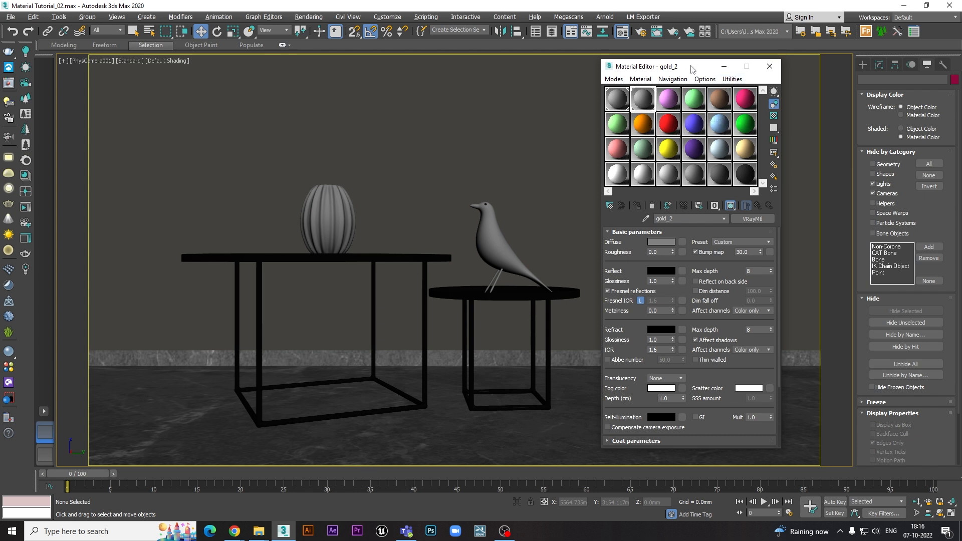
drag(693, 67, 668, 70)
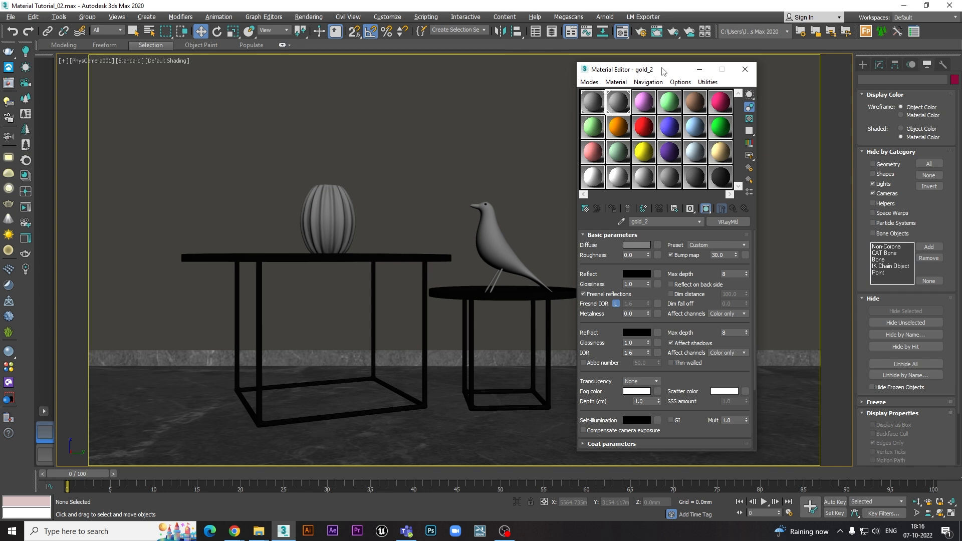
drag(662, 71, 676, 70)
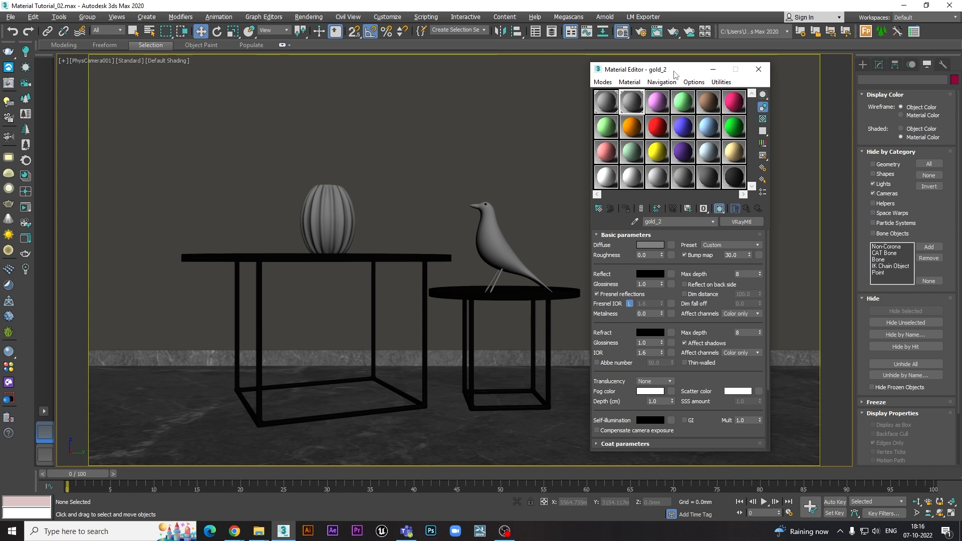
drag(672, 74, 654, 75)
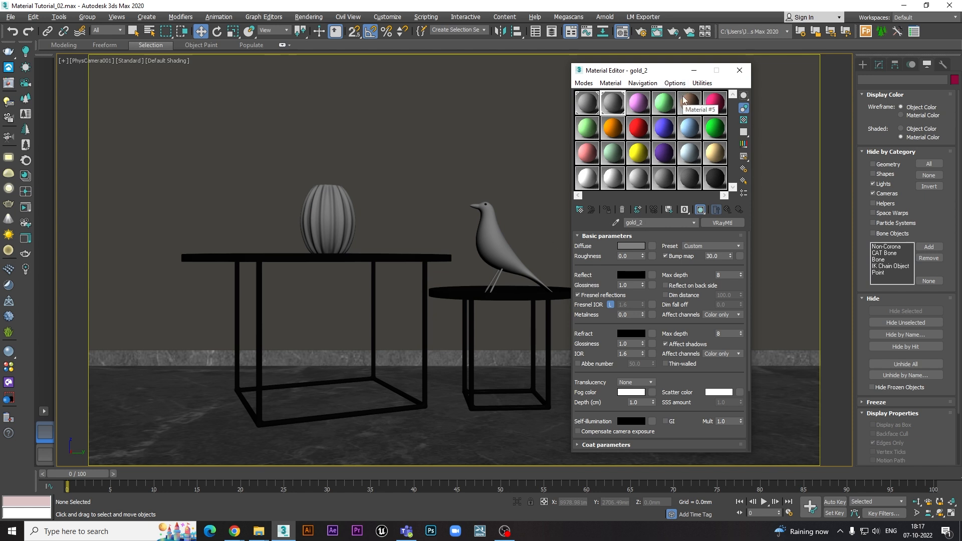
drag(674, 70, 647, 79)
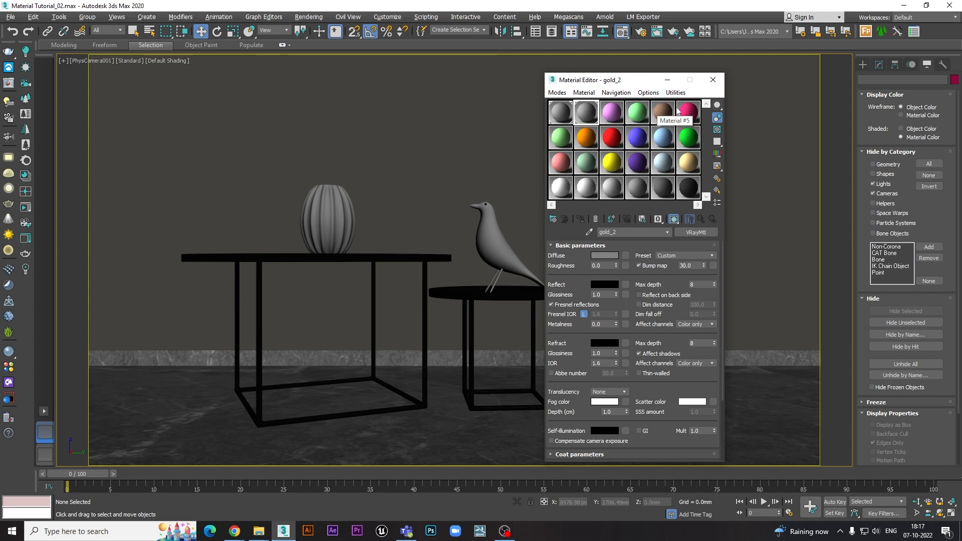
- Cycle the Material Editor's sample slot layout twice through 3X2, 5X3 and 6X4, ending on 6X4
click(646, 93)
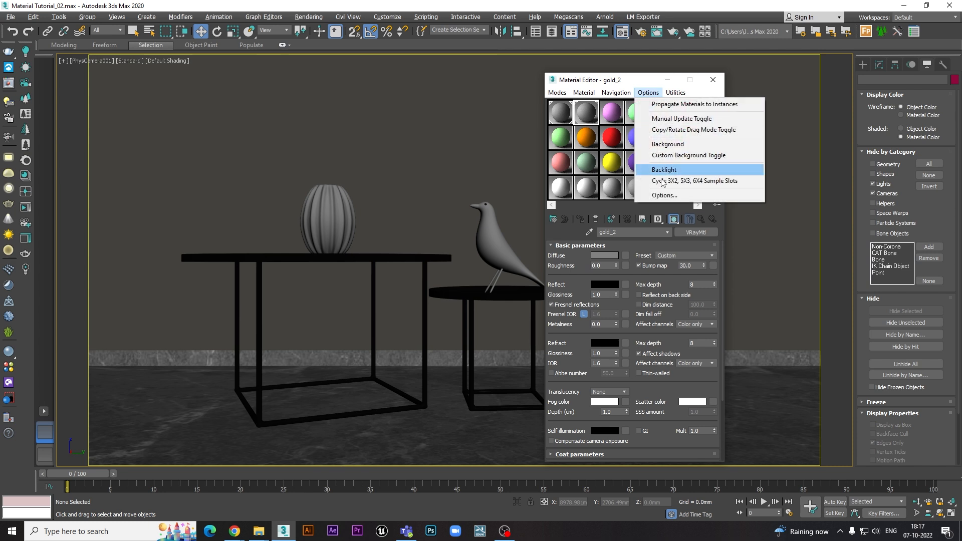
click(663, 181)
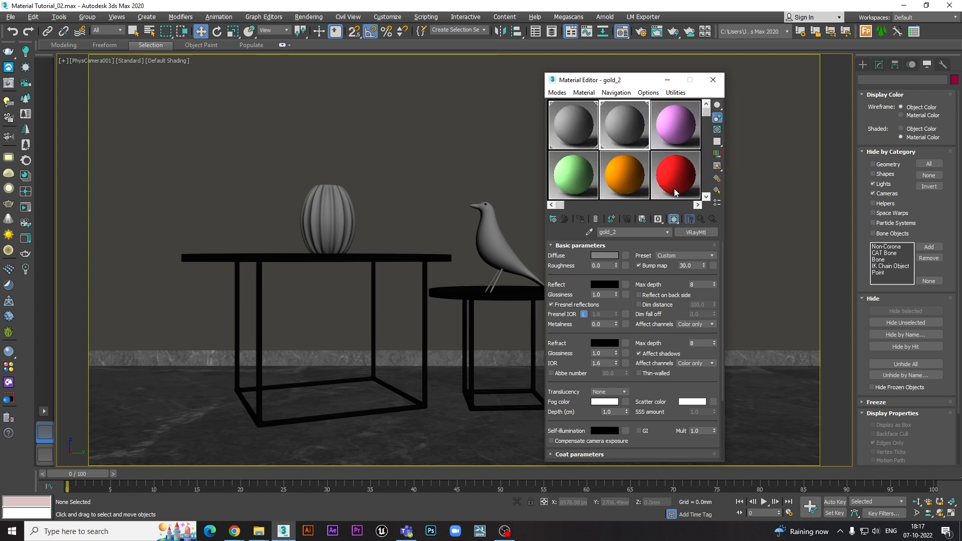
click(648, 93)
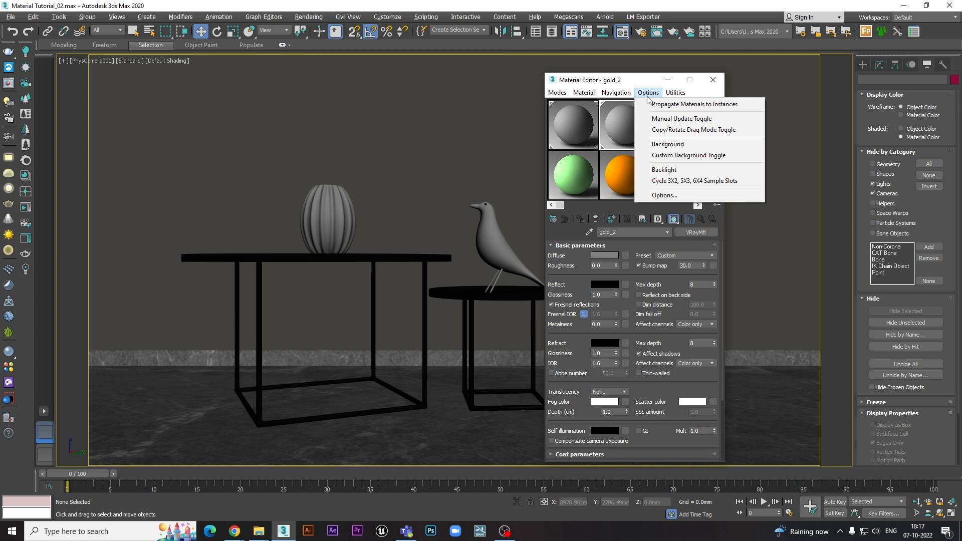
click(661, 181)
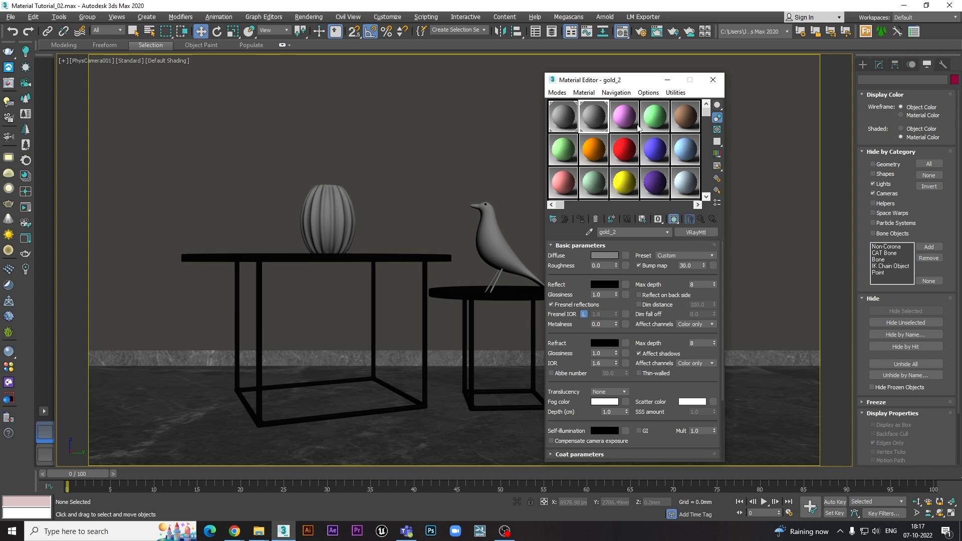
click(651, 95)
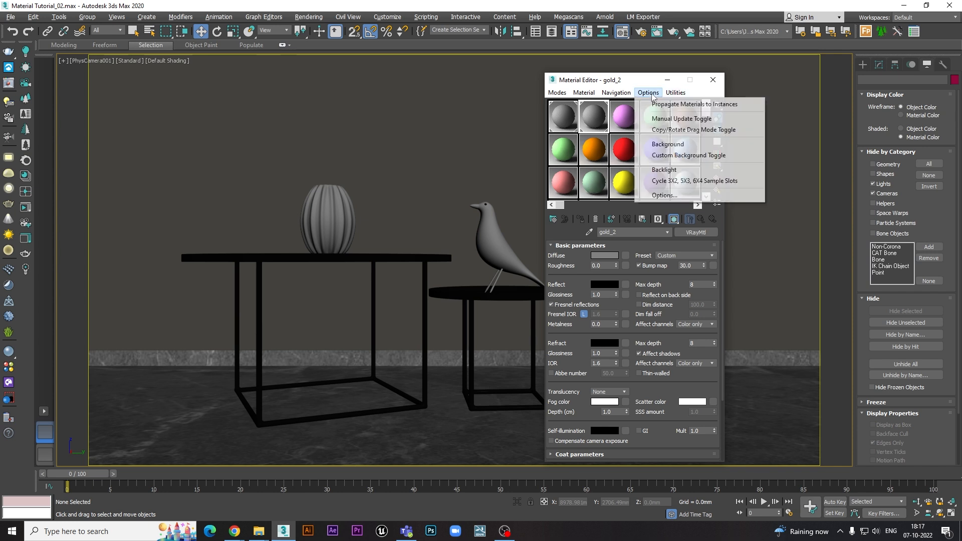
click(661, 180)
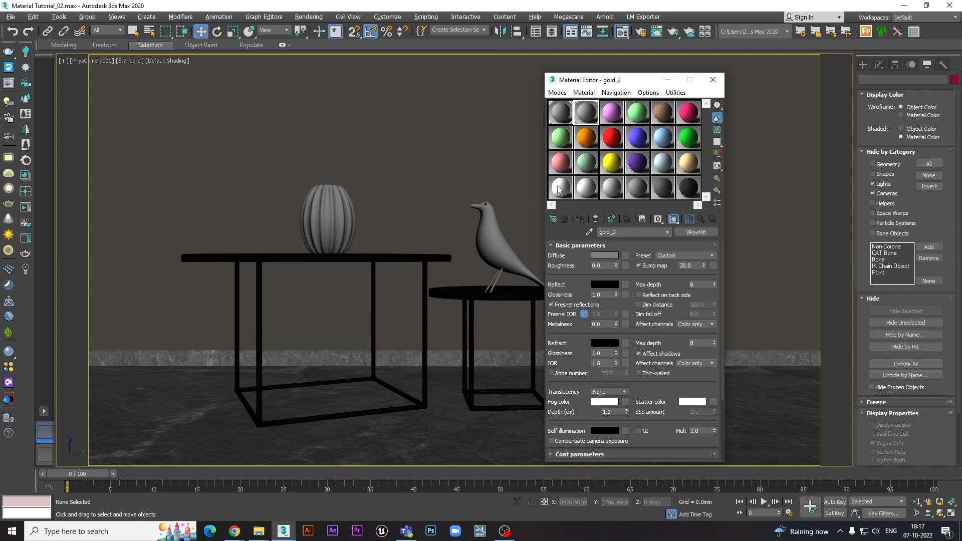
click(648, 93)
click(666, 181)
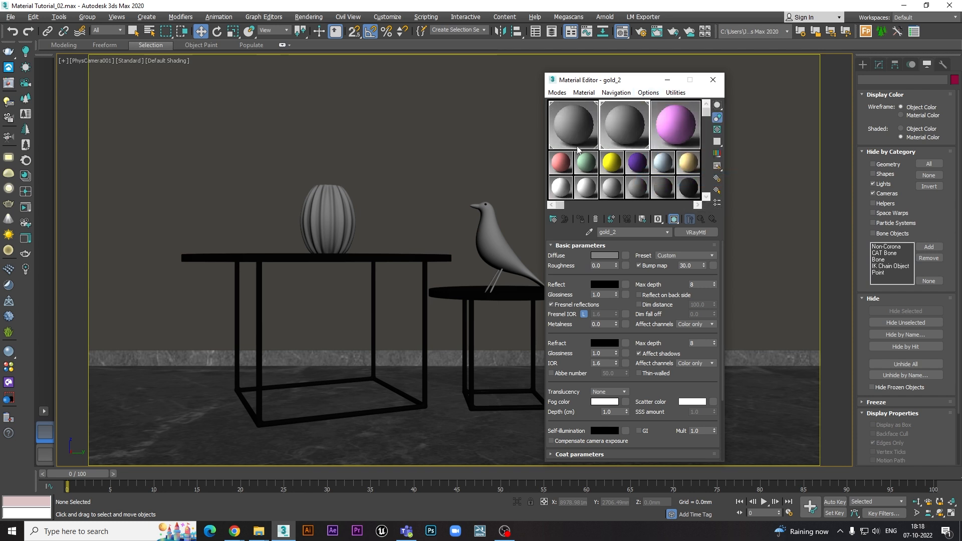
click(648, 93)
click(666, 181)
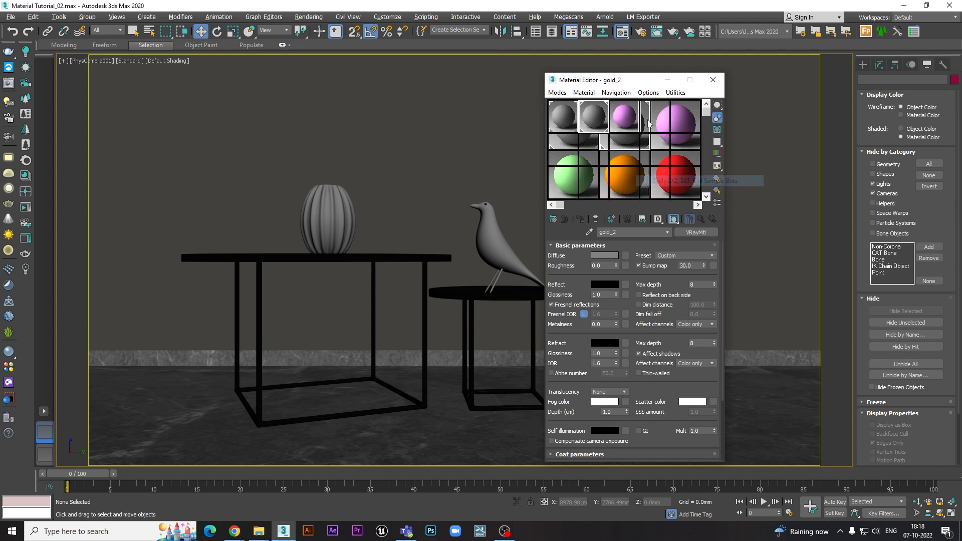
click(648, 92)
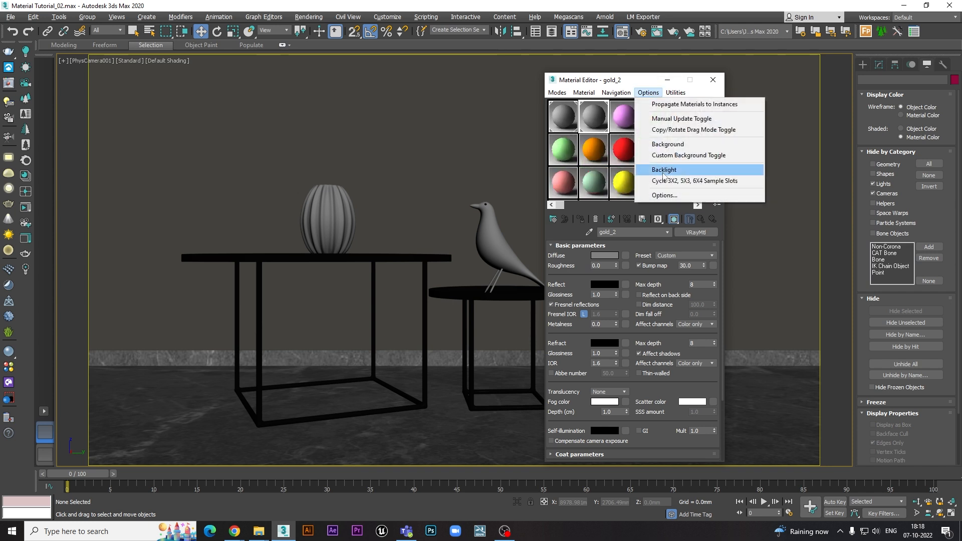
click(666, 180)
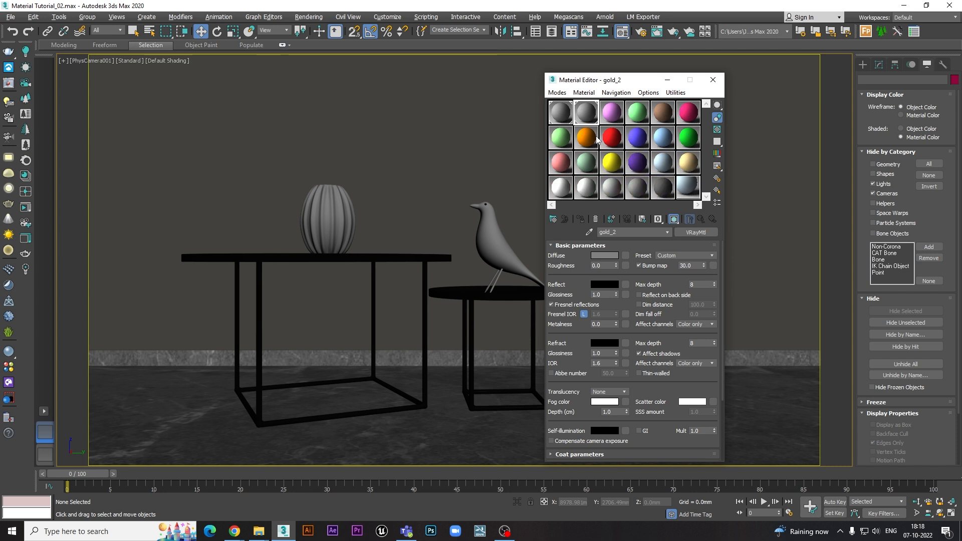
- Select the bird material's sample slot and reset all Material Editor slots
click(560, 114)
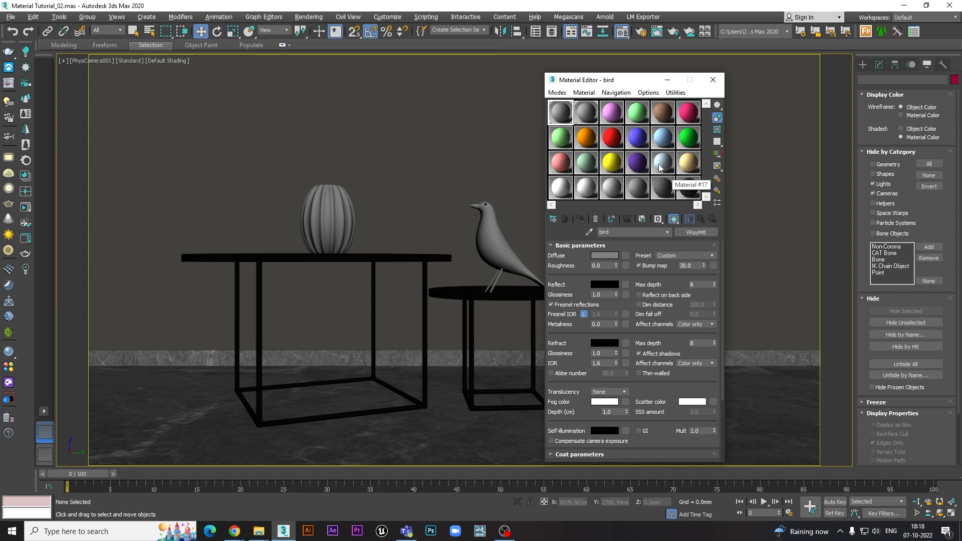
click(667, 94)
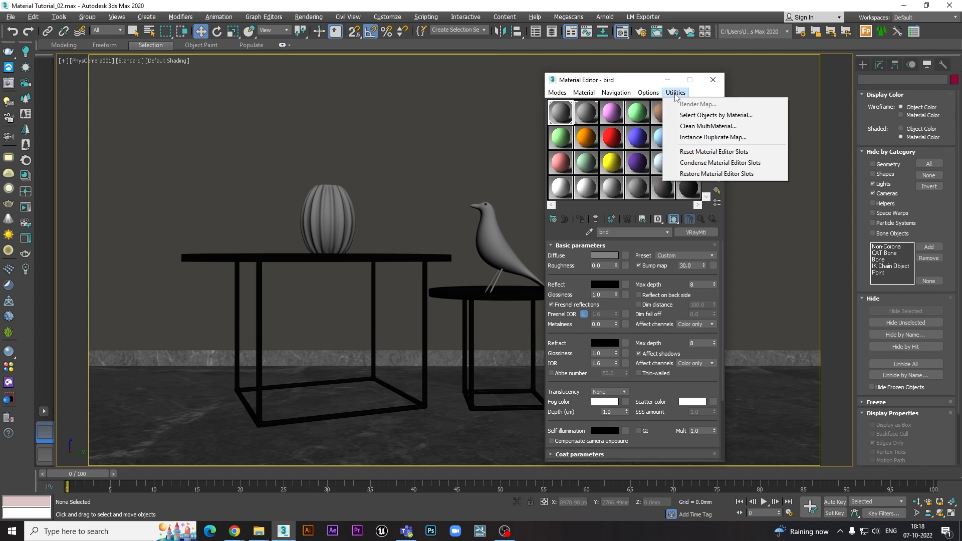
click(686, 153)
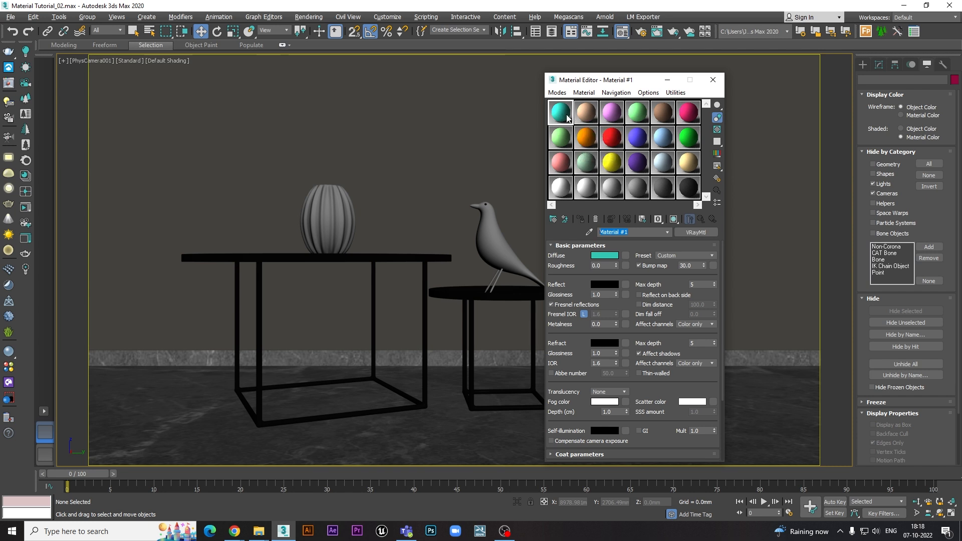
- Sample the bird's material from the scene into the first slot, and reset the Material Editor slots
click(587, 111)
click(571, 112)
click(582, 120)
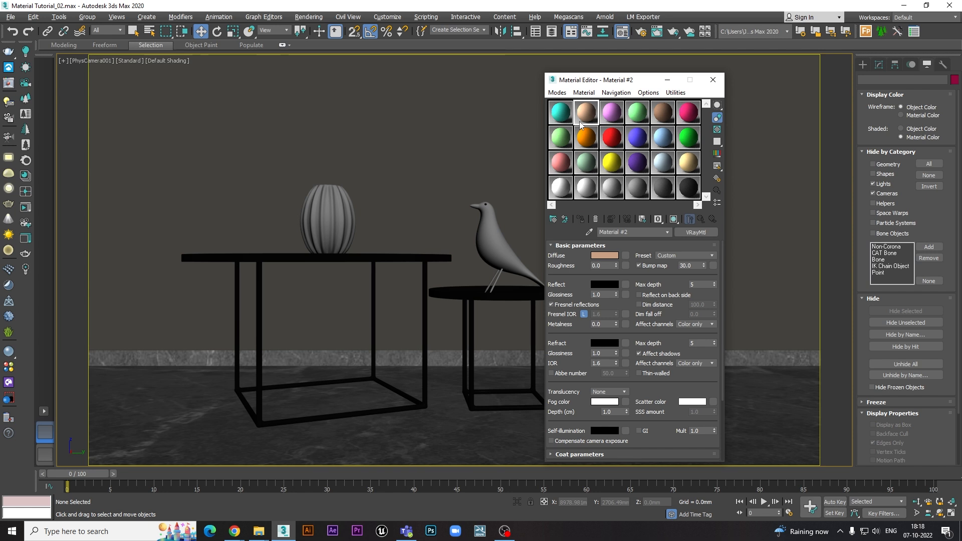
click(561, 113)
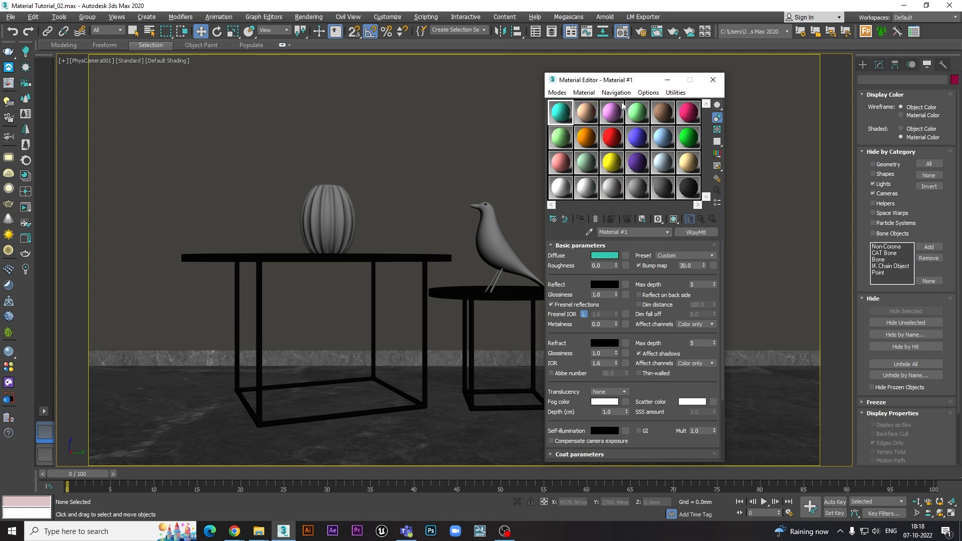
click(589, 231)
click(495, 241)
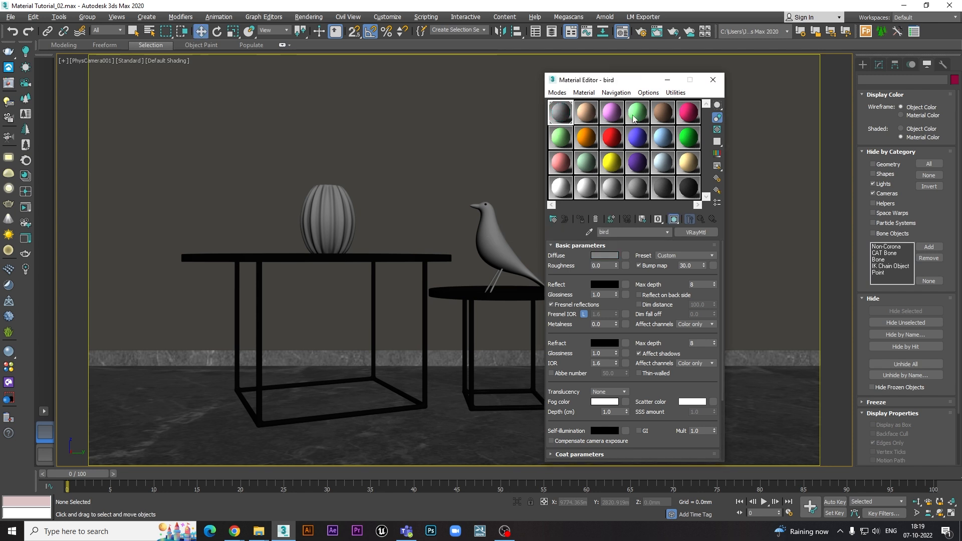
click(675, 94)
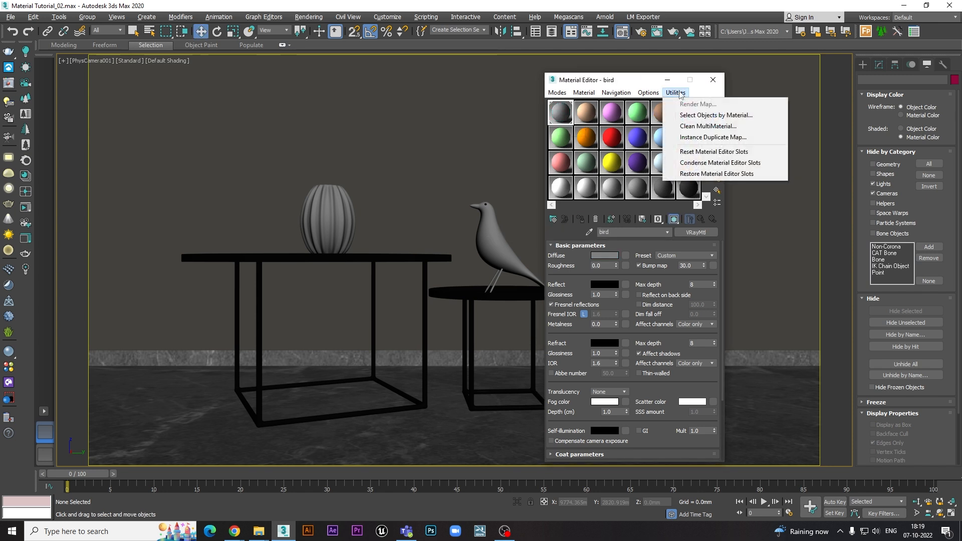
click(694, 153)
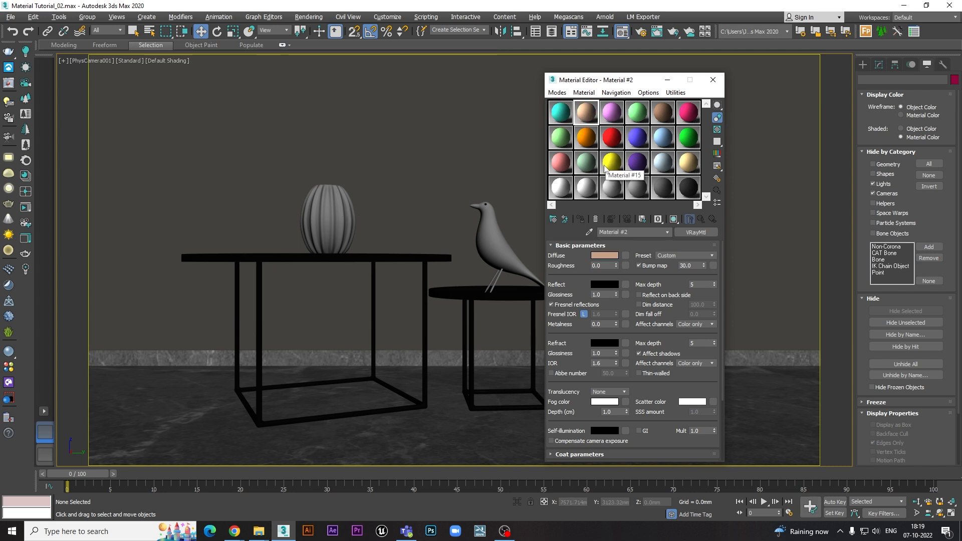
- Sample the large table's material into the second slot and the back wall's material into the third slot
click(590, 233)
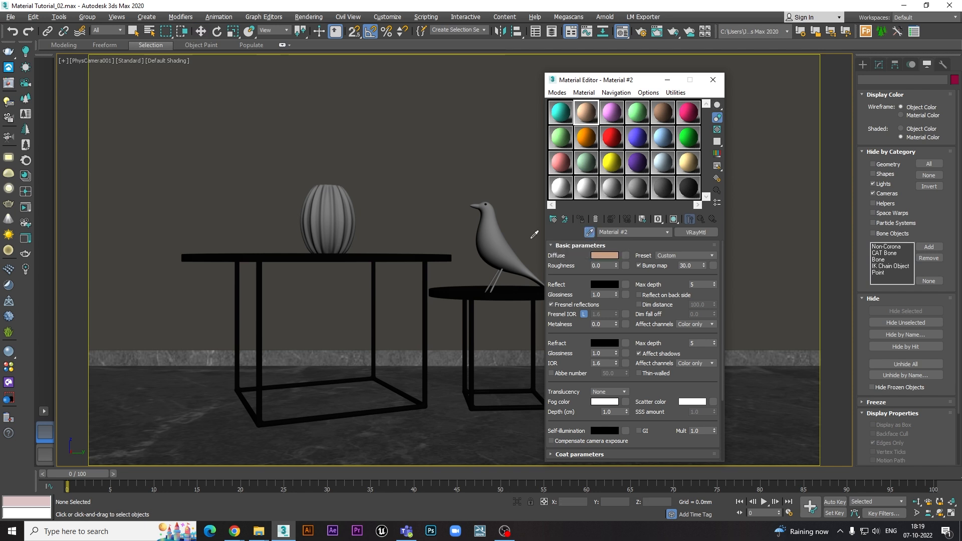
click(273, 254)
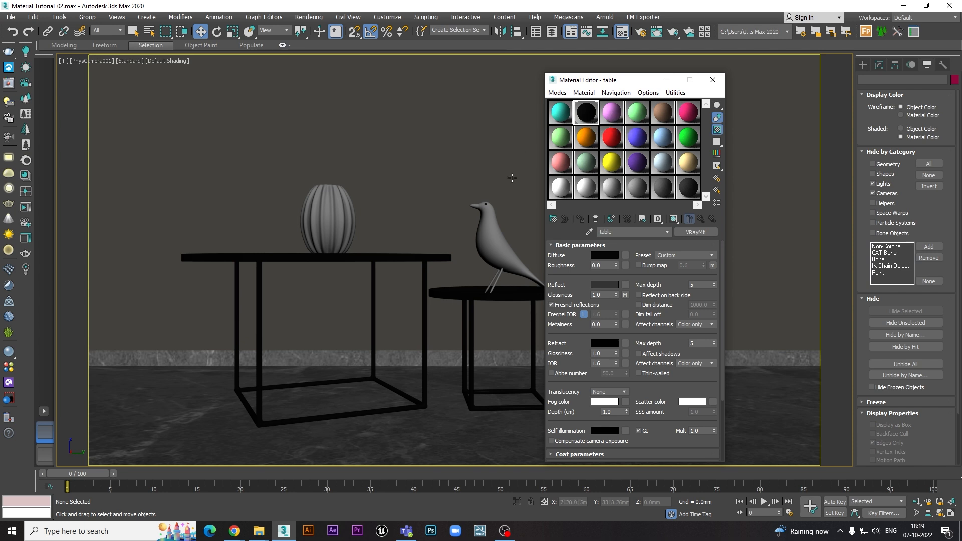
click(610, 117)
click(590, 232)
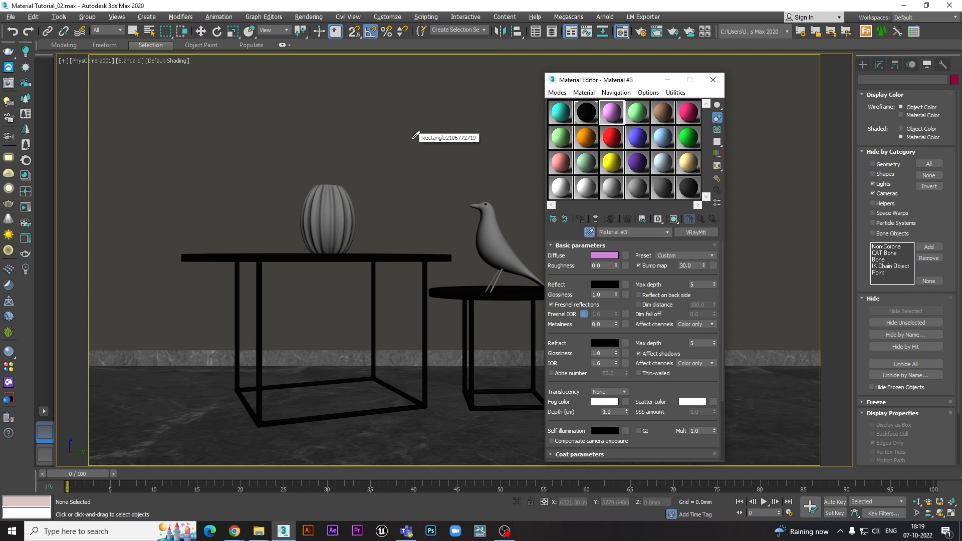
click(413, 139)
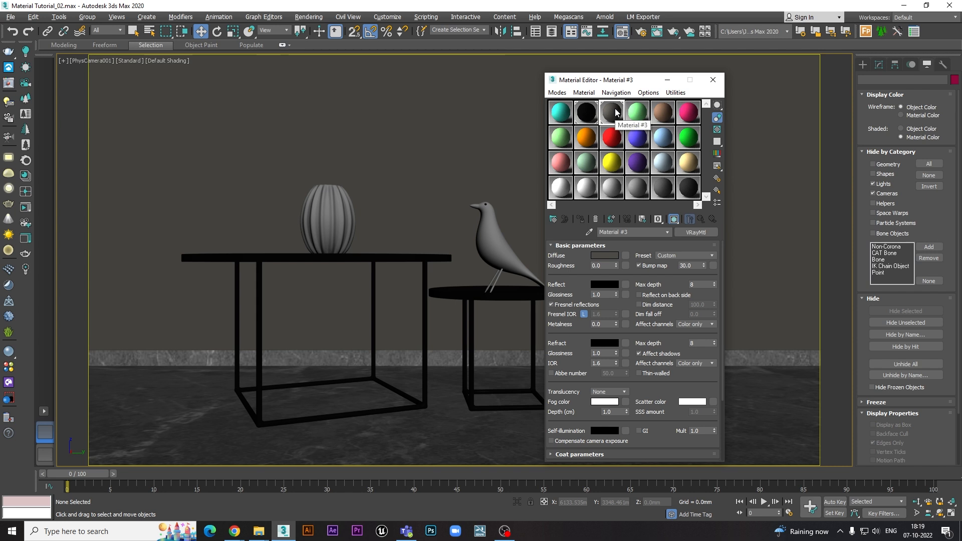
- Reset the Material Editor slots to clear the sampled table and wall materials
click(675, 93)
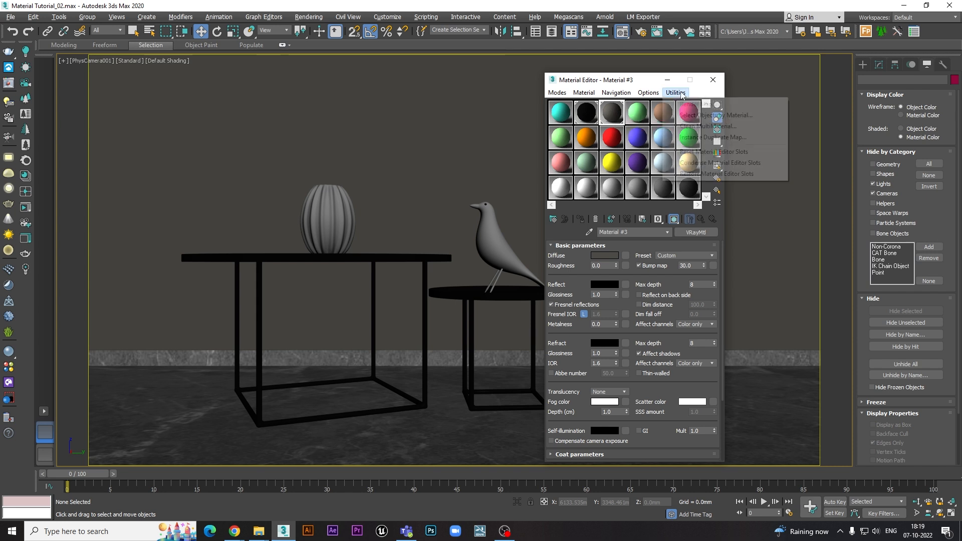
click(686, 151)
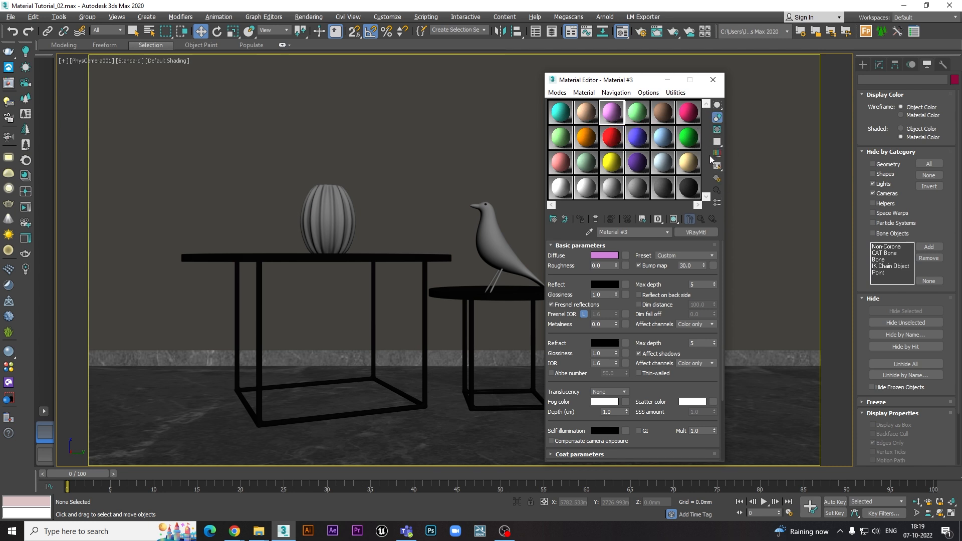
- Sample the large table's material into the third slot and inspect it in an enlarged preview window
click(589, 234)
click(424, 257)
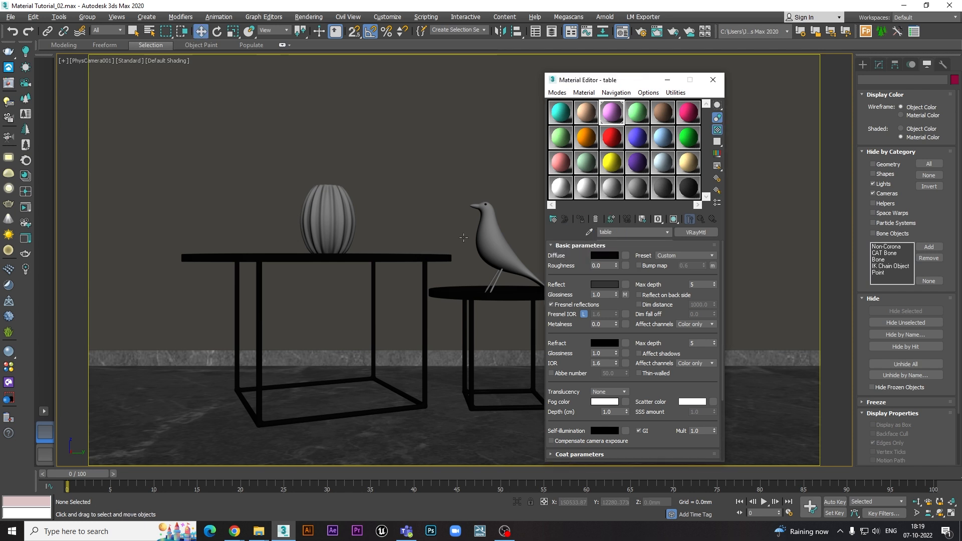
double_click(612, 112)
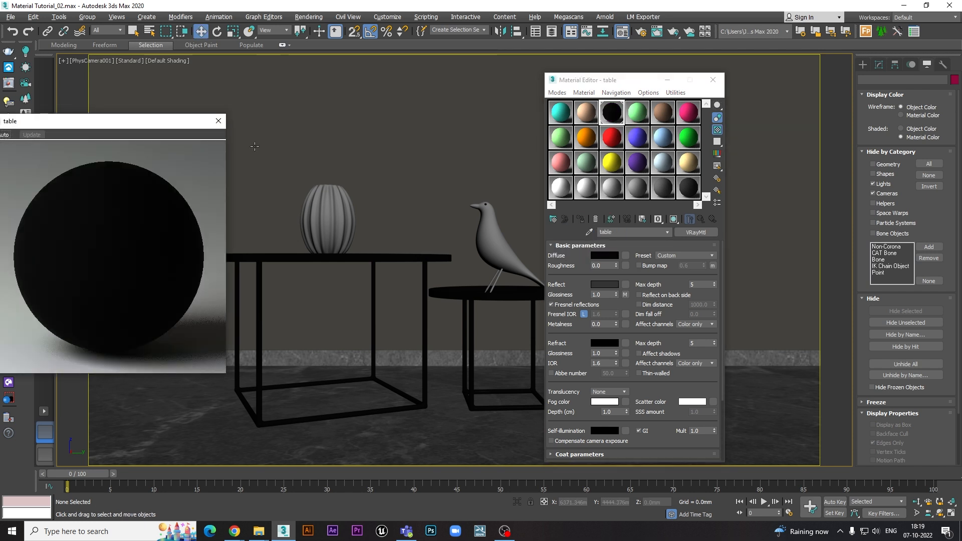
drag(157, 123, 385, 112)
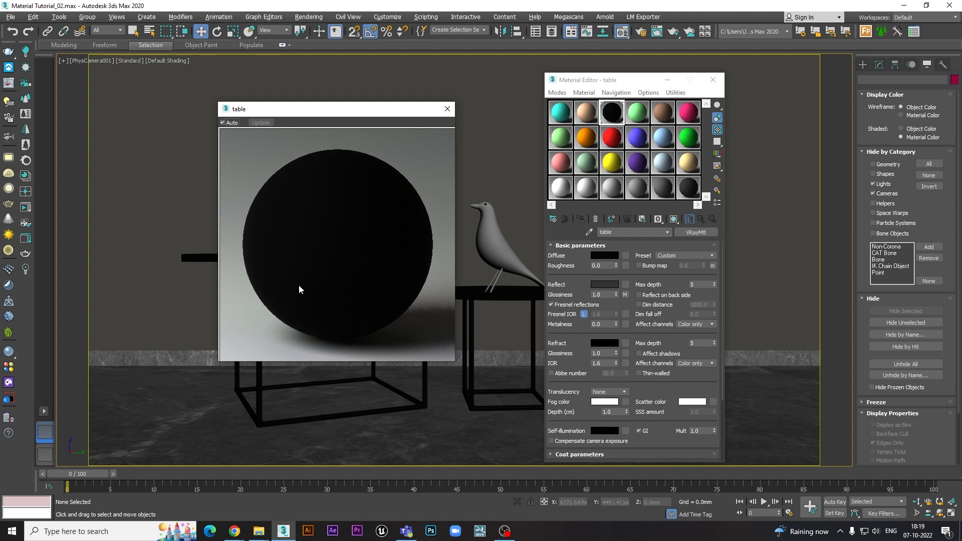
drag(373, 112, 317, 104)
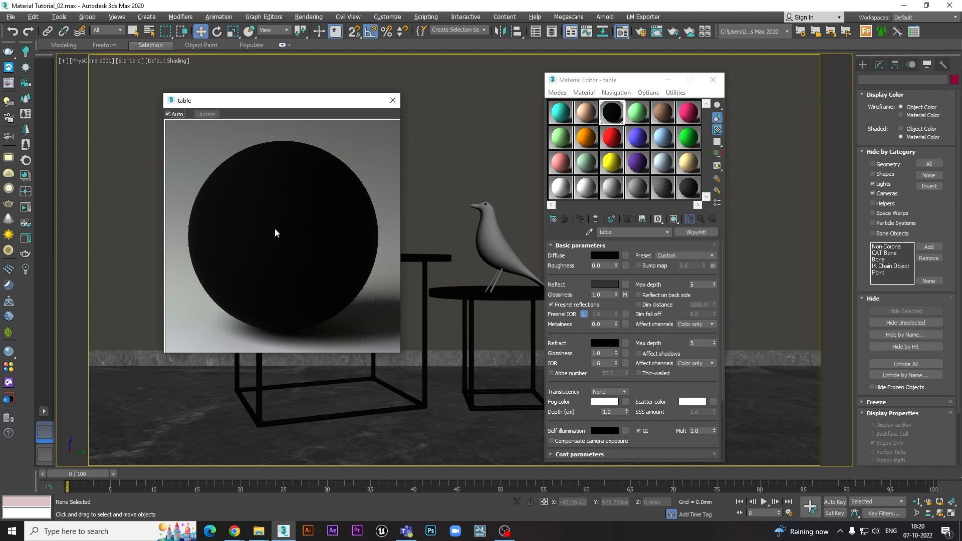
click(393, 101)
- Reopen the table material's enlarged preview, make the window slightly smaller and close it
double_click(611, 112)
mouse_move(398, 354)
mouse_down()
mouse_move(302, 255)
mouse_move(393, 345)
mouse_up()
click(383, 101)
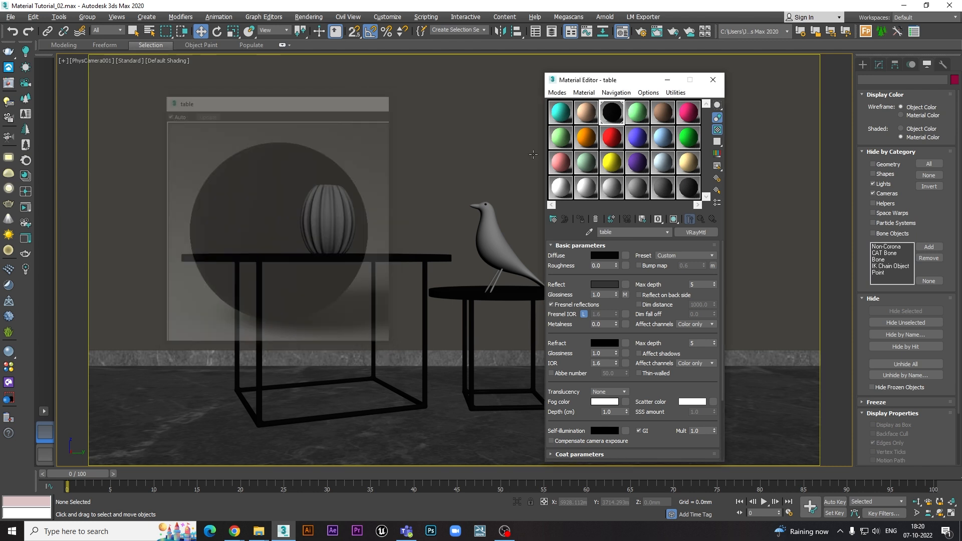
- Compare the table material's enlarged preview with the sample background turned off and on, and close the preview
double_click(613, 116)
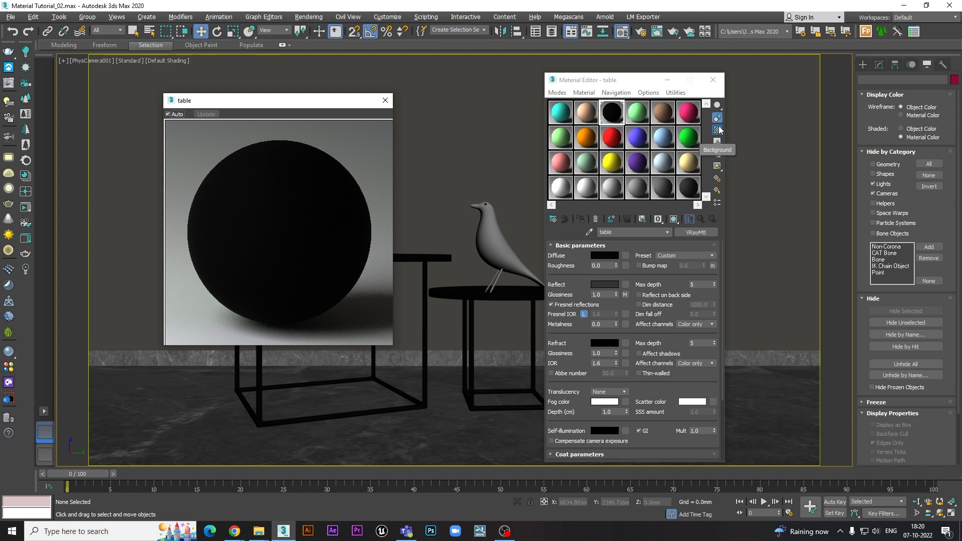
click(717, 129)
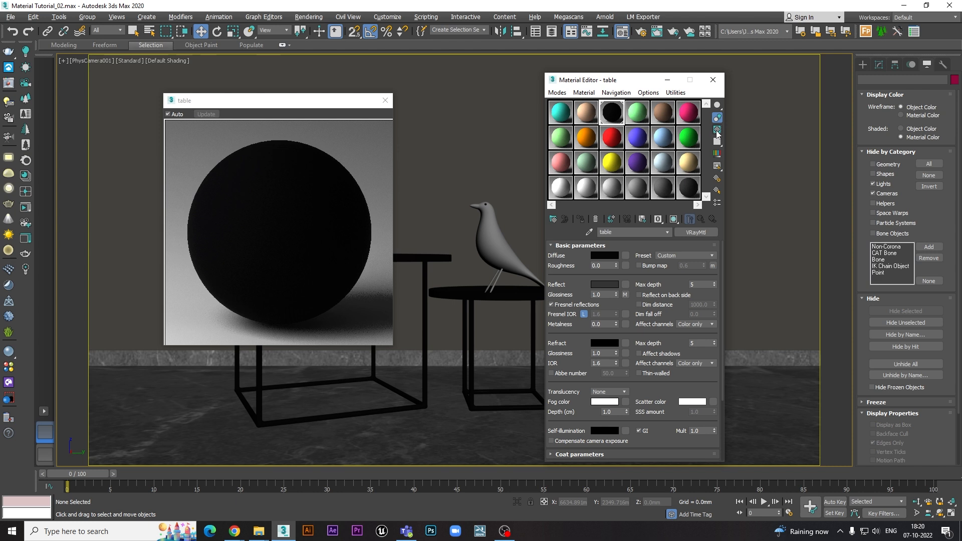
click(717, 130)
click(717, 129)
click(717, 129)
click(385, 103)
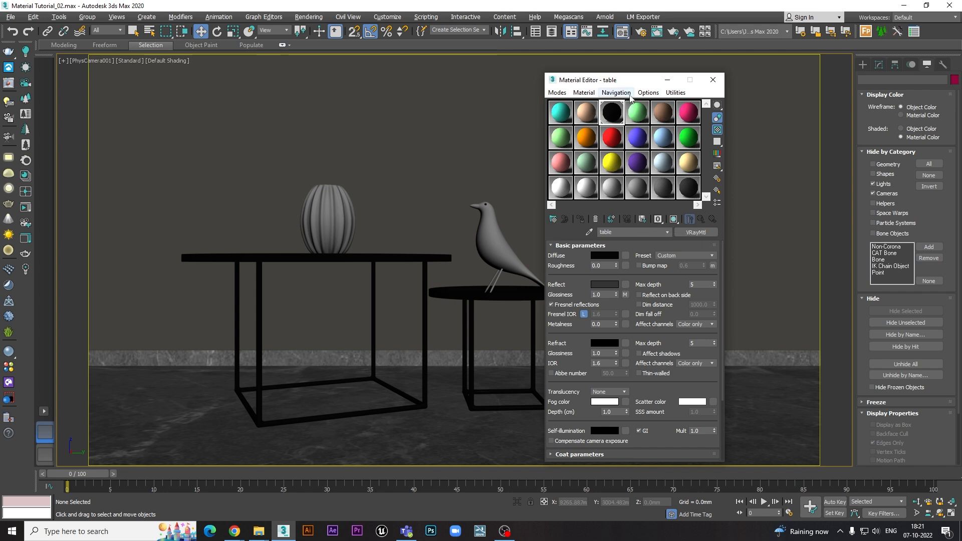
- Sample the vase's material into the third slot and the bird's material into the fourth slot
drag(632, 84, 597, 87)
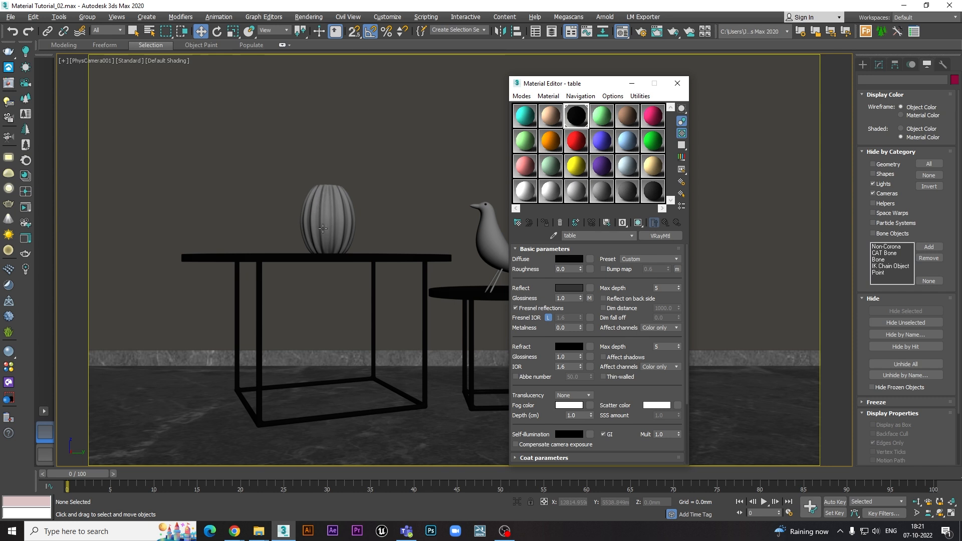
click(553, 236)
click(341, 215)
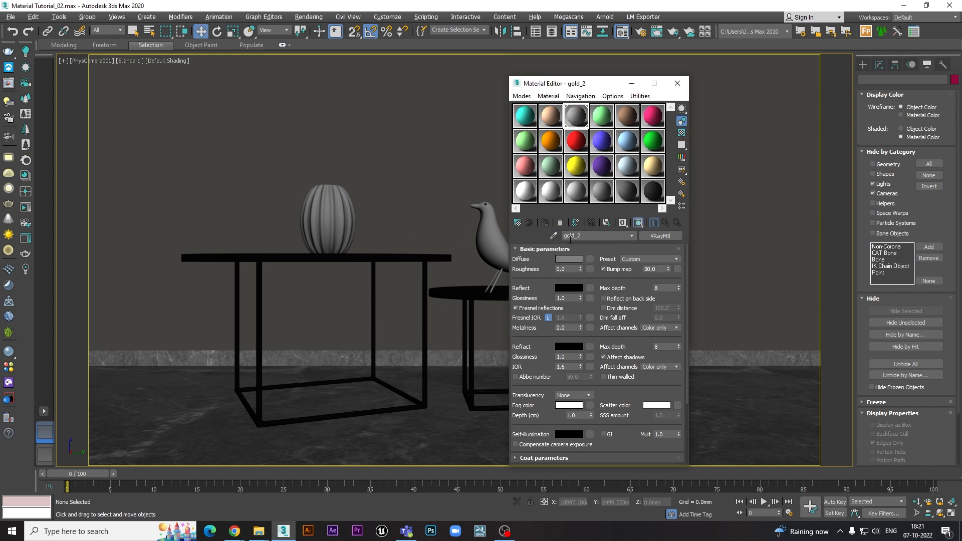
click(602, 116)
click(553, 236)
click(491, 241)
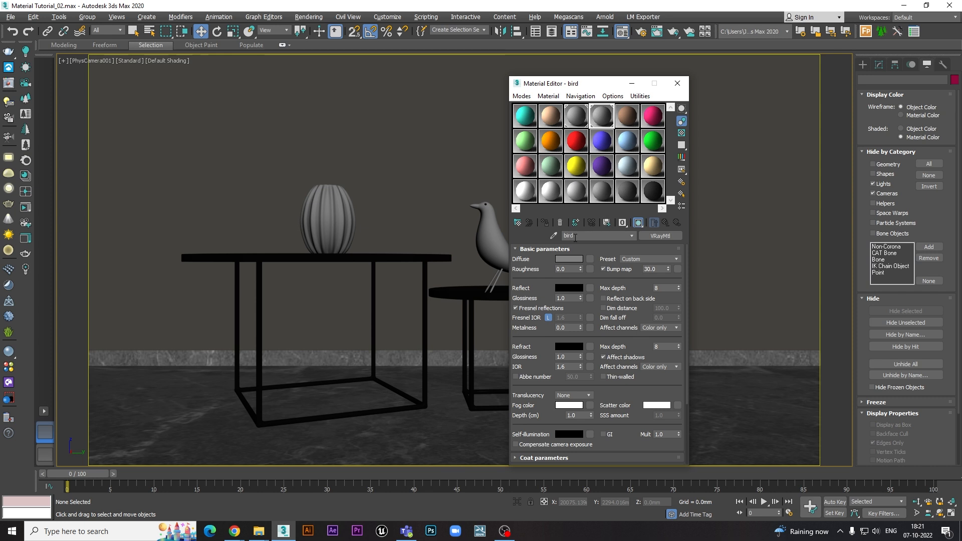
- Choose a material ID channel for the bird's material and set the vase material's ID channel to 2
drag(583, 86, 650, 89)
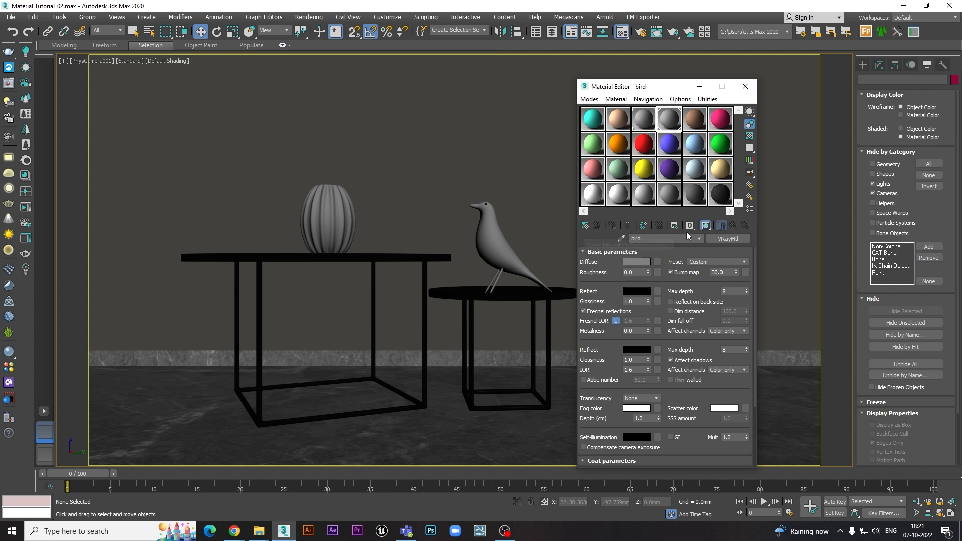
drag(690, 225, 695, 245)
click(644, 120)
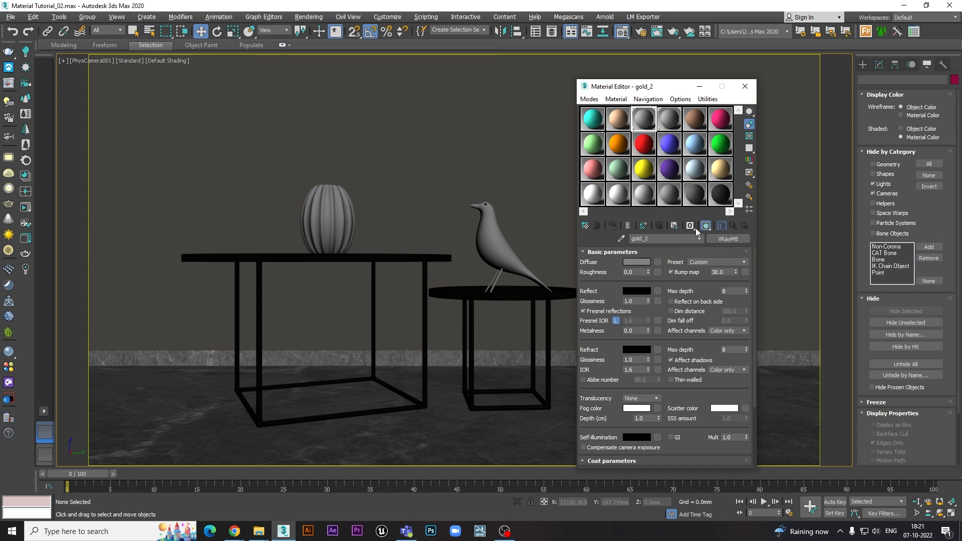
drag(693, 227, 693, 262)
- Sample the large table's material into the fifth slot and choose its material ID channel
click(694, 119)
click(621, 238)
click(416, 255)
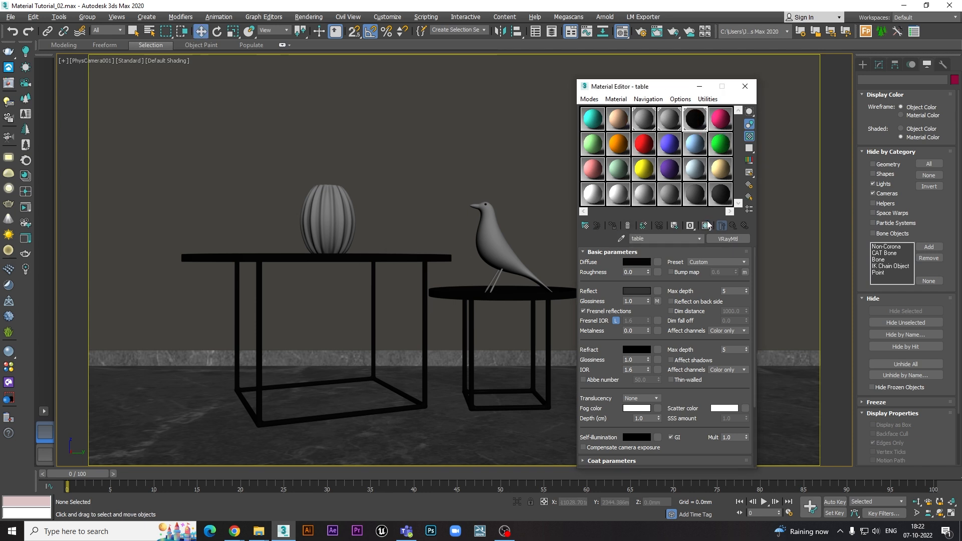
drag(693, 227, 693, 273)
drag(692, 227, 691, 244)
- Reset the Material Editor slots and sample the vase's material into the first slot
click(707, 99)
click(723, 158)
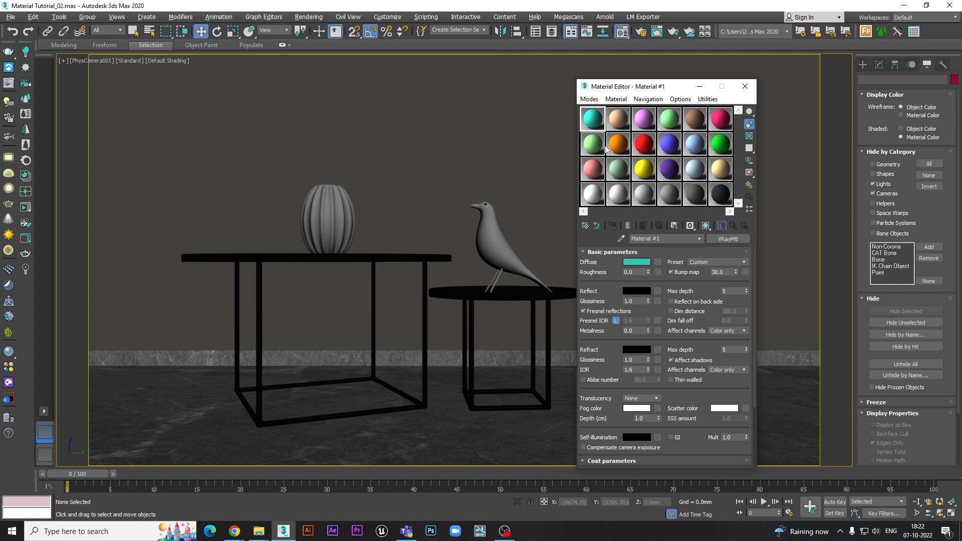
click(621, 239)
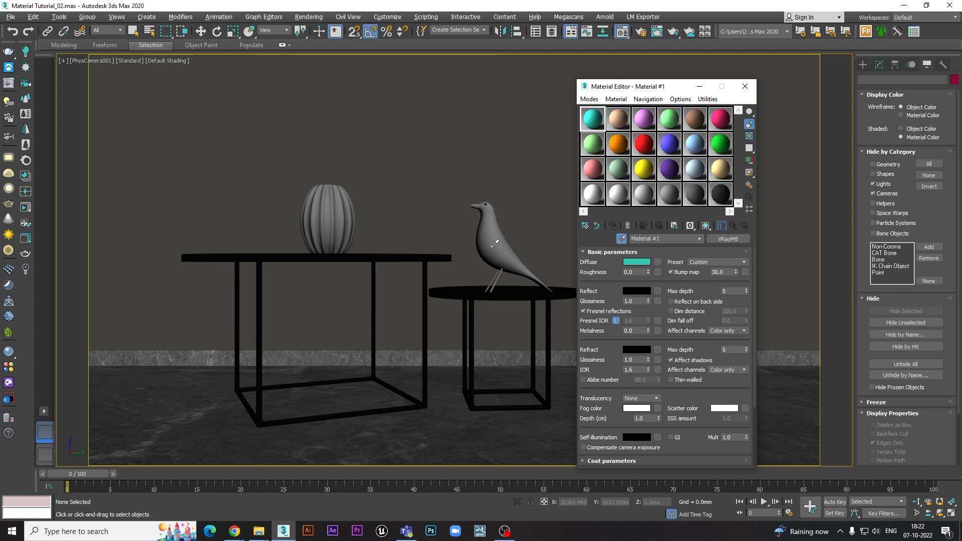
click(331, 211)
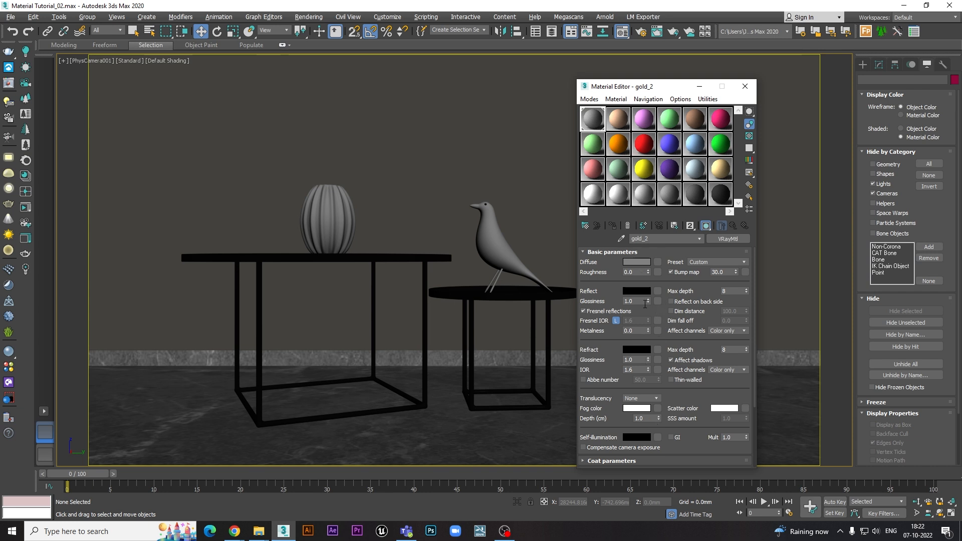
- Open the V-Ray Frame Buffer and start an interactive rendering of the camera view
right_click(407, 201)
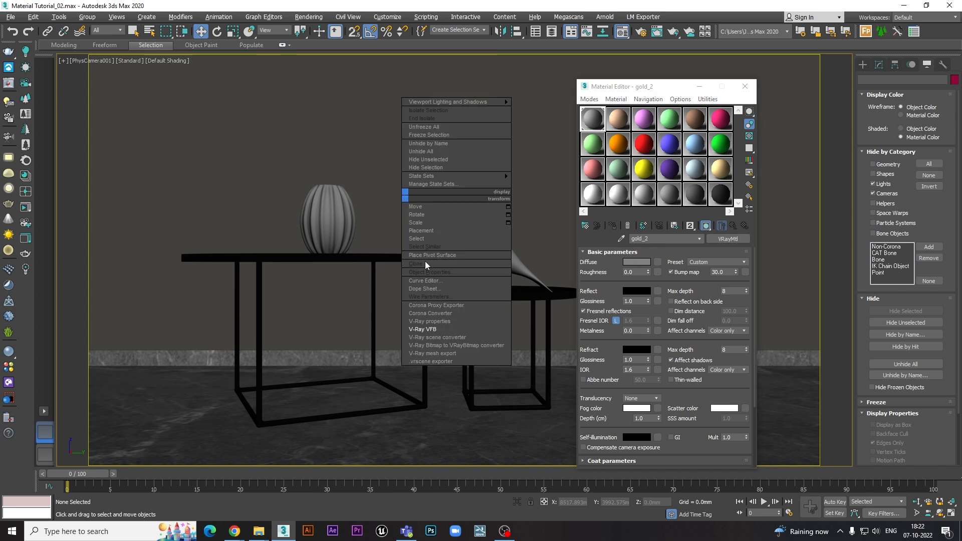
click(434, 329)
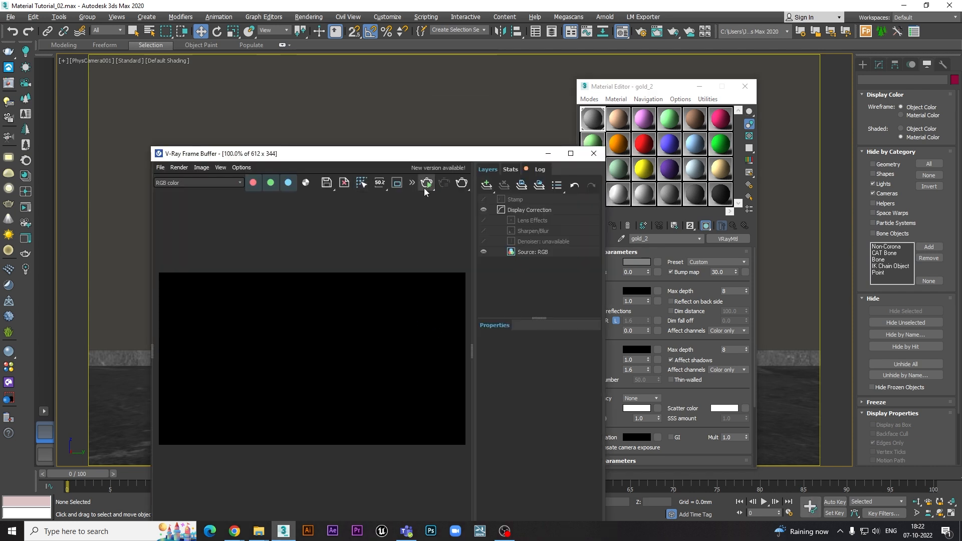
click(426, 183)
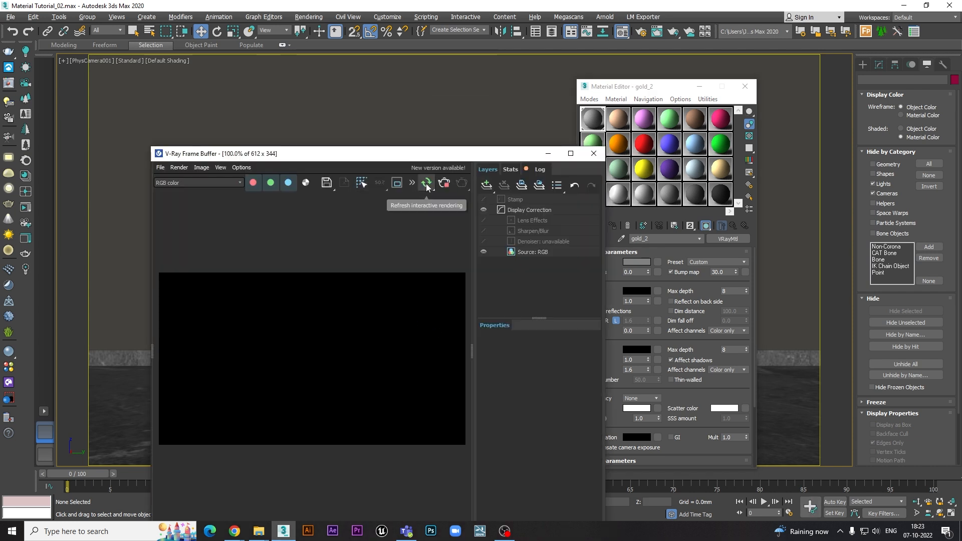
drag(437, 156, 445, 129)
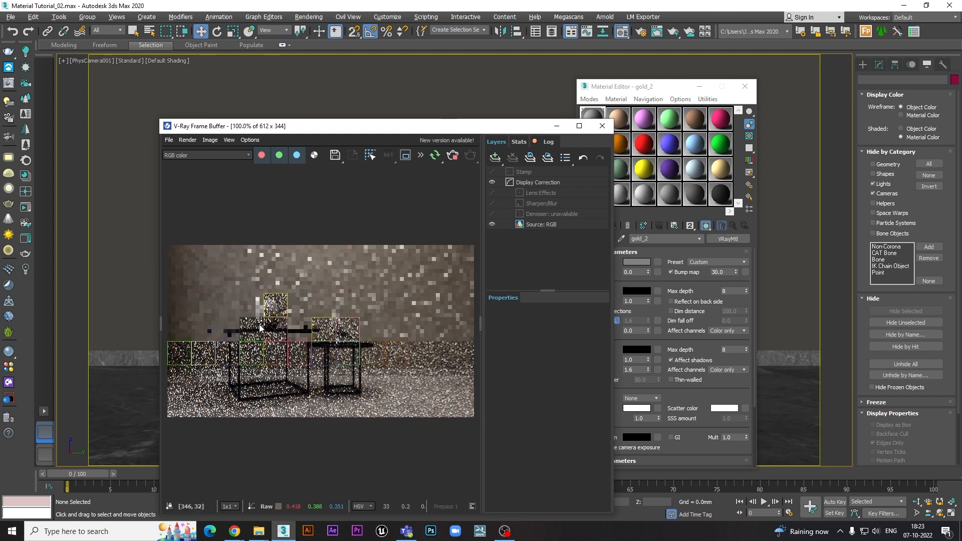
- Limit the interactive rendering to a region of about 117 × 161 pixels around the vase, keeping the Material Editor uncovered
scroll(256, 320, up, 1)
middle_drag(280, 291, 308, 259)
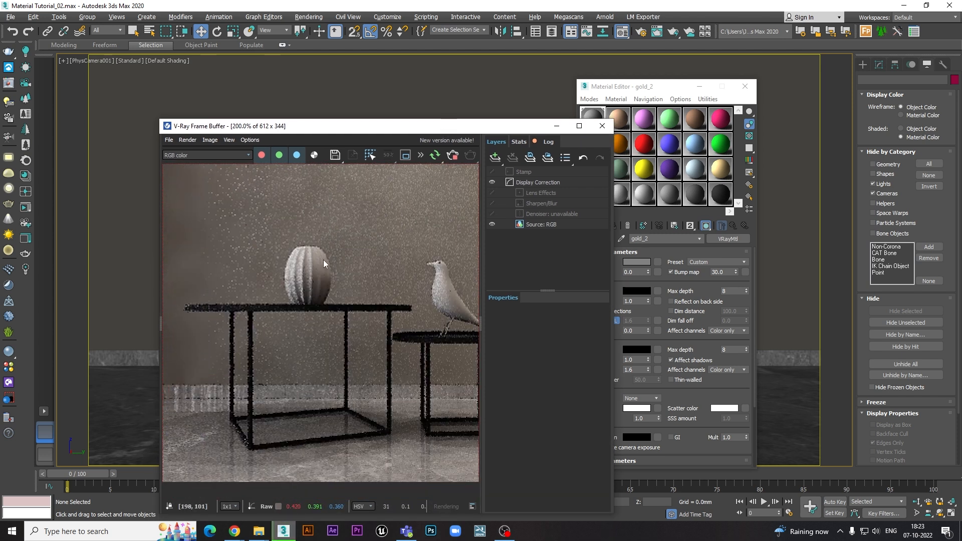
scroll(315, 262, down, 1)
scroll(260, 325, up, 1)
middle_drag(260, 319, 291, 301)
click(406, 156)
drag(362, 209, 245, 375)
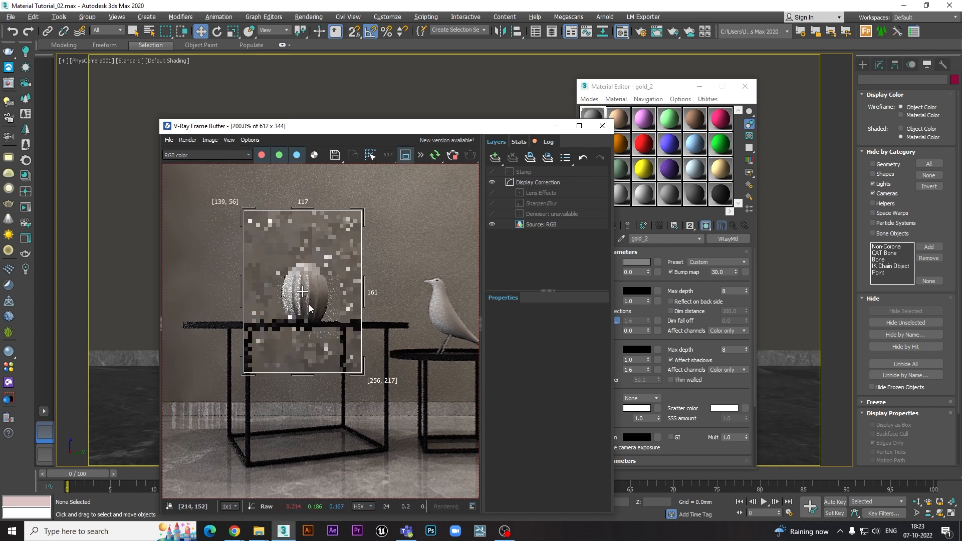
drag(491, 127, 457, 103)
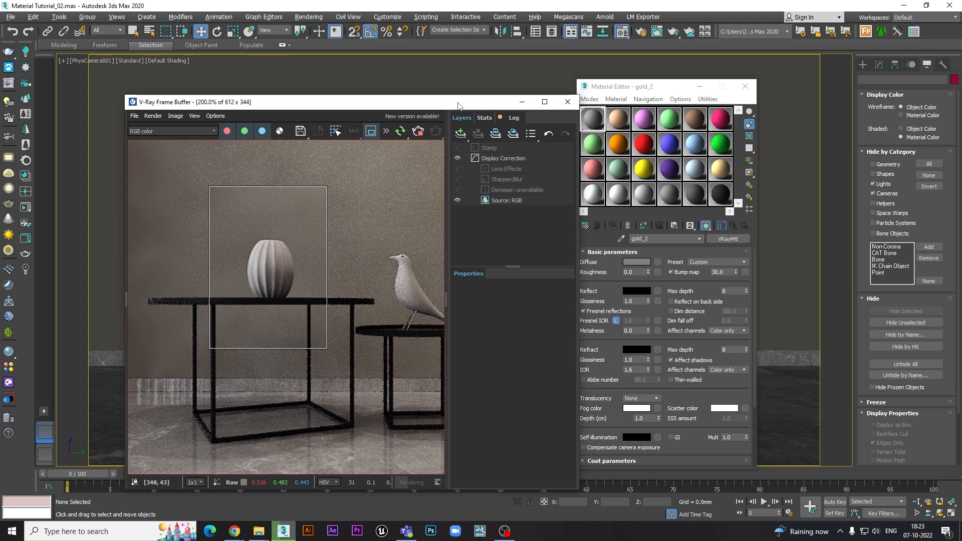
- Try the Aluminium and Aluminium (Rough) presets on the vase's material and check them in the render region
click(691, 282)
drag(708, 287, 709, 303)
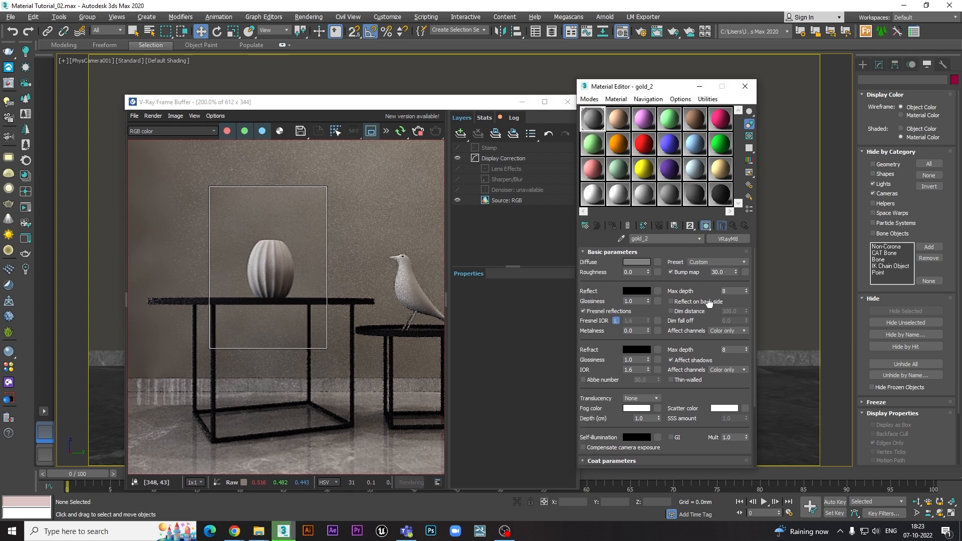
click(716, 263)
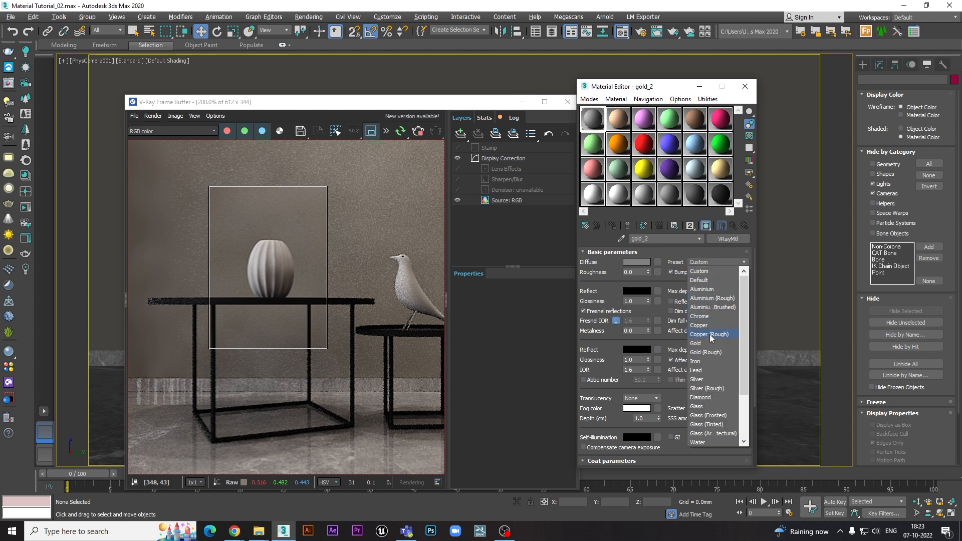
click(701, 290)
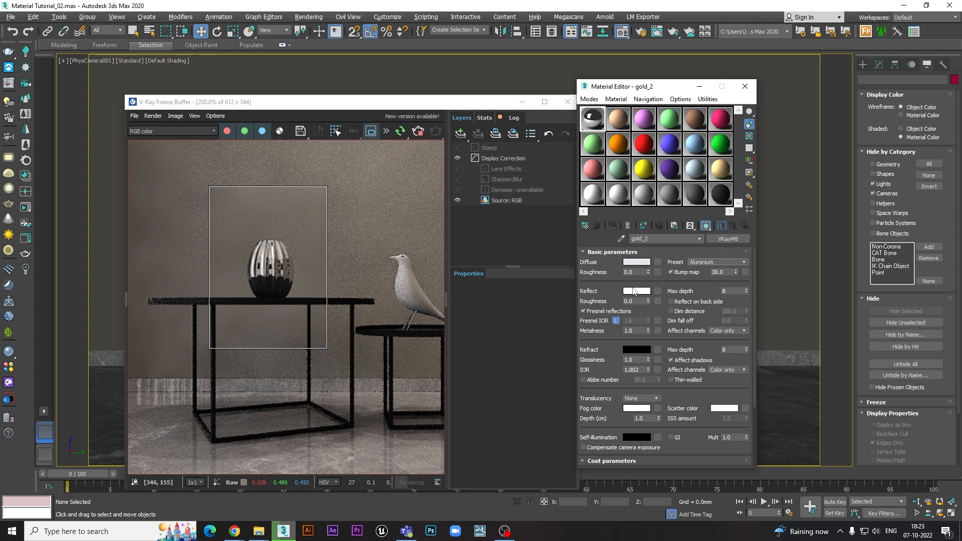
click(727, 262)
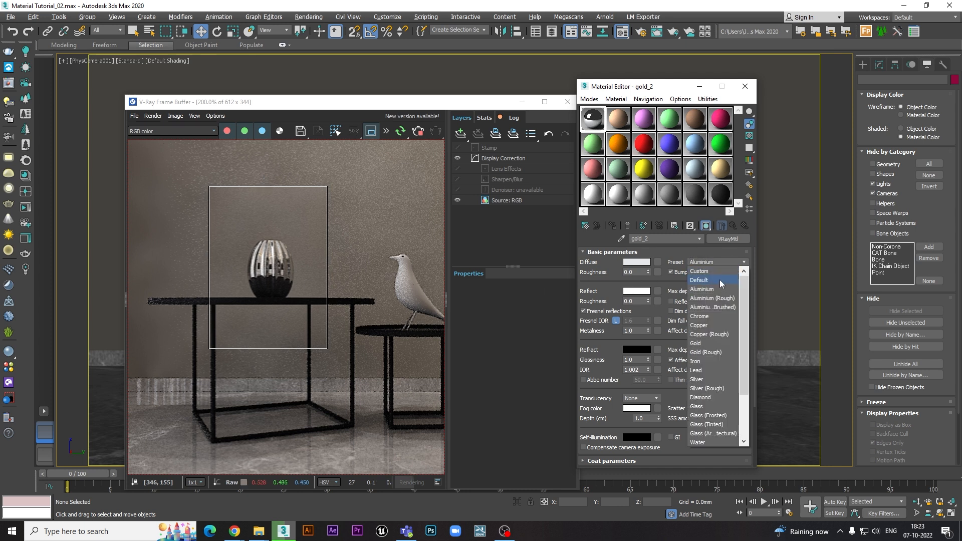
click(713, 298)
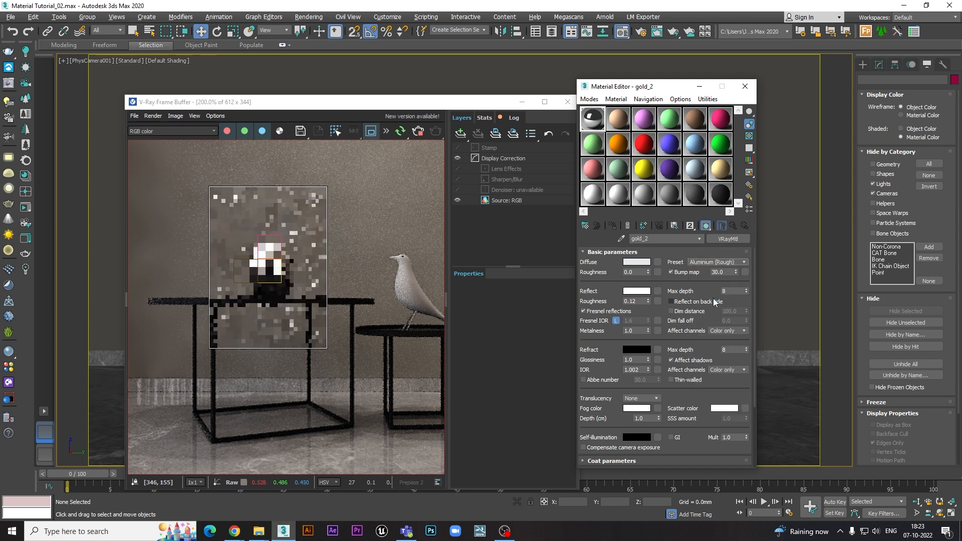
scroll(267, 269, up, 1)
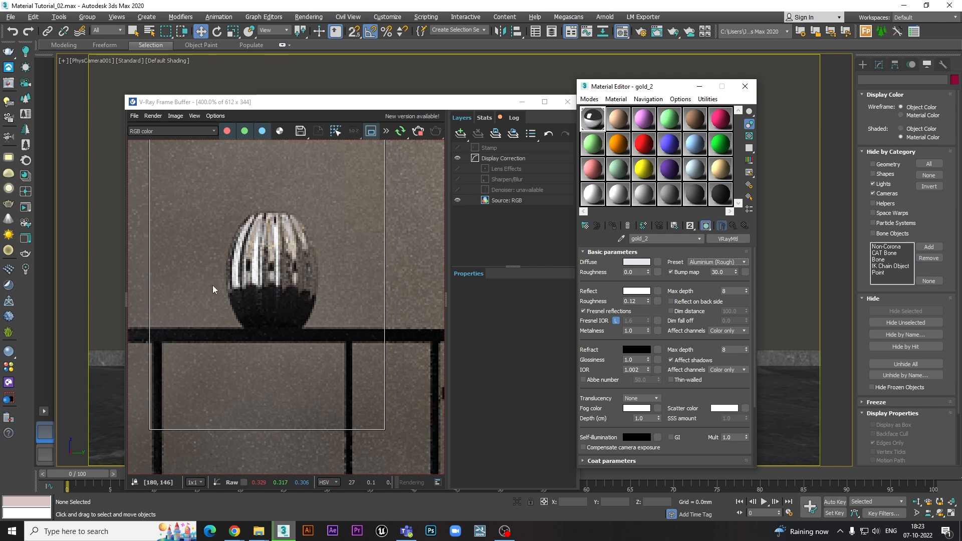
- Try the Chrome and Gold presets on the vase's material
click(726, 262)
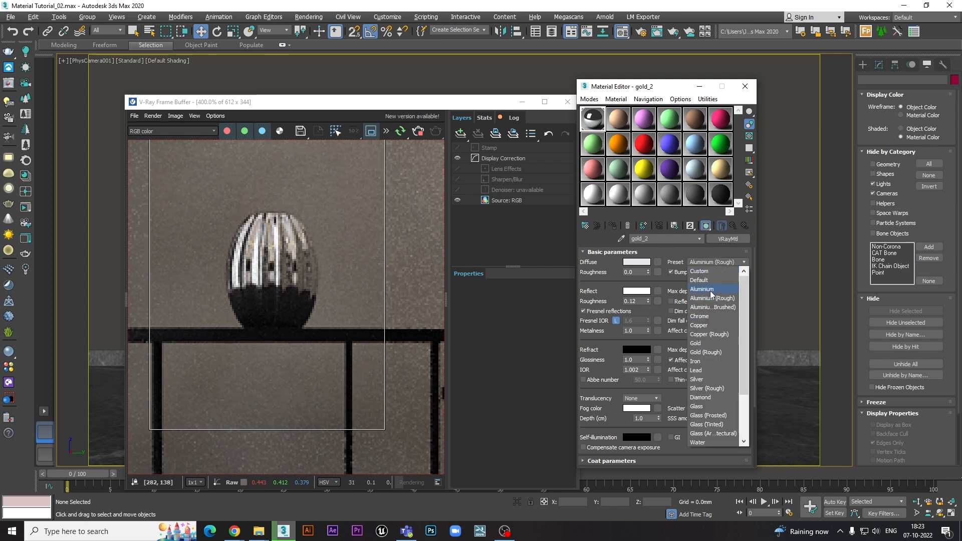
click(705, 318)
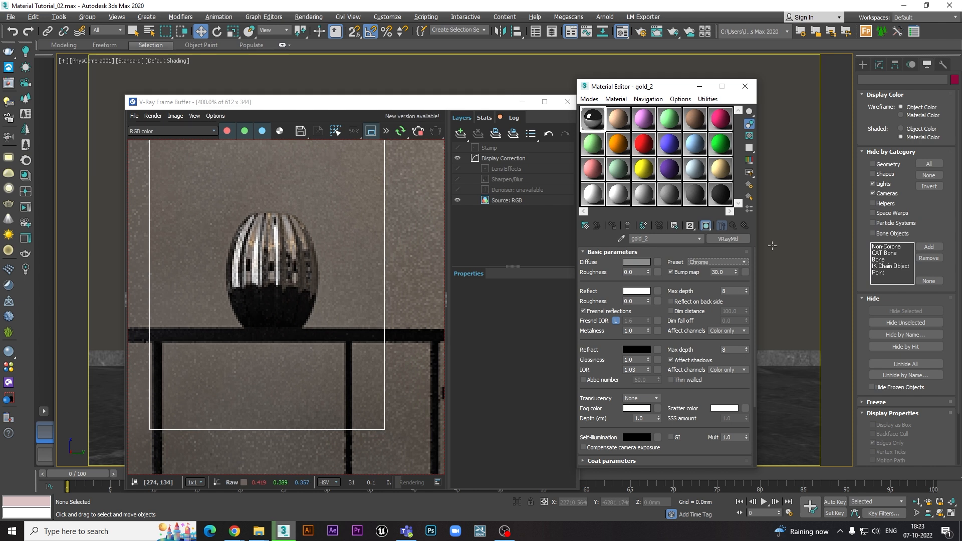
click(723, 262)
click(703, 343)
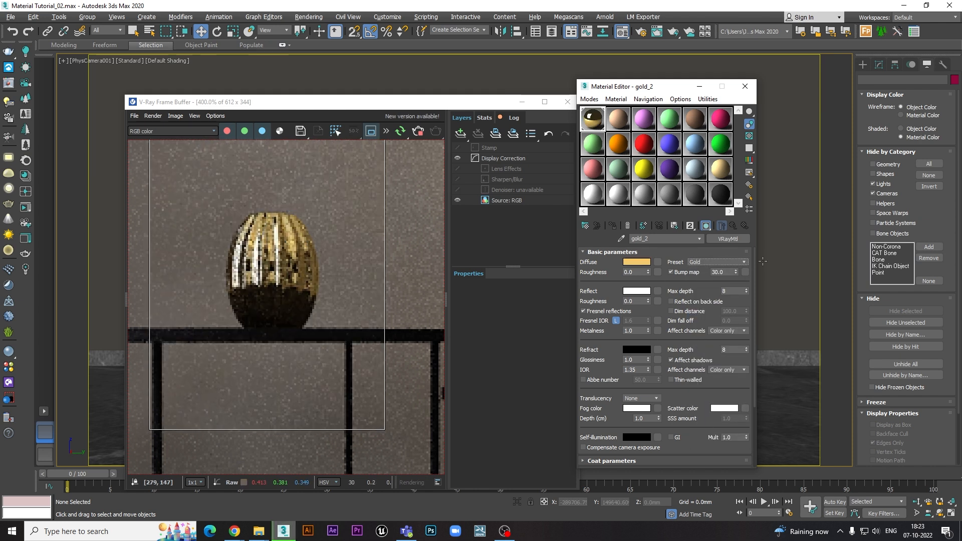
- Apply the Lead preset to the vase's material
click(729, 264)
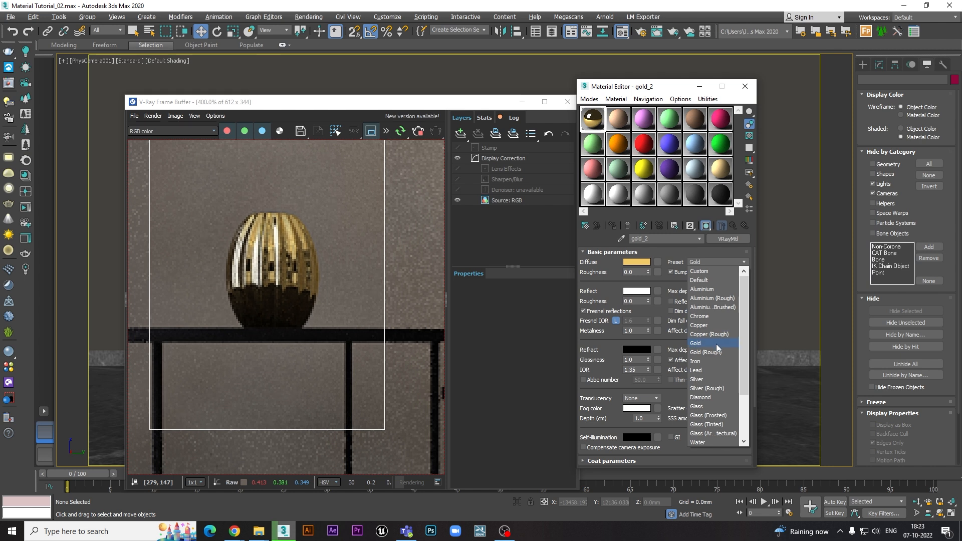
click(703, 371)
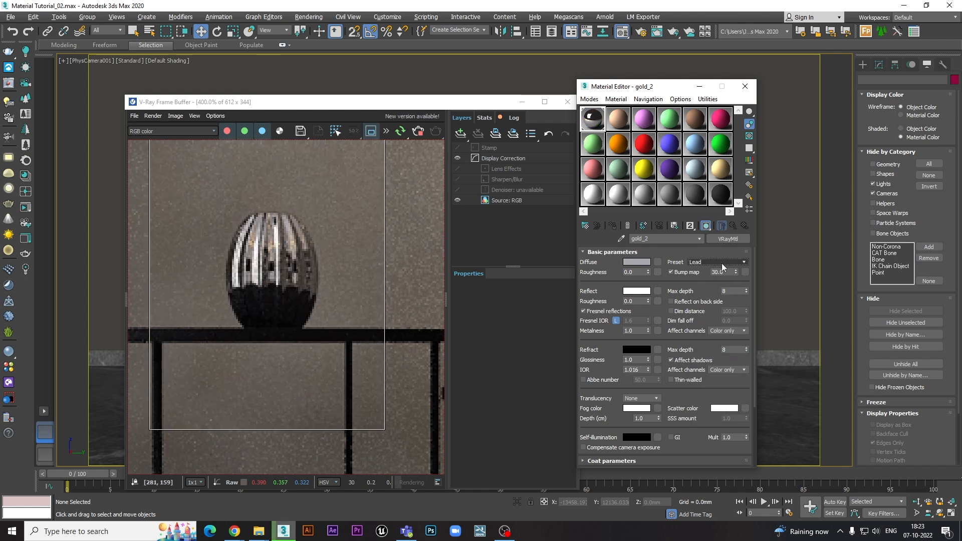
- Try the Glass preset on the vase's material, then set the preset to Custom
click(721, 263)
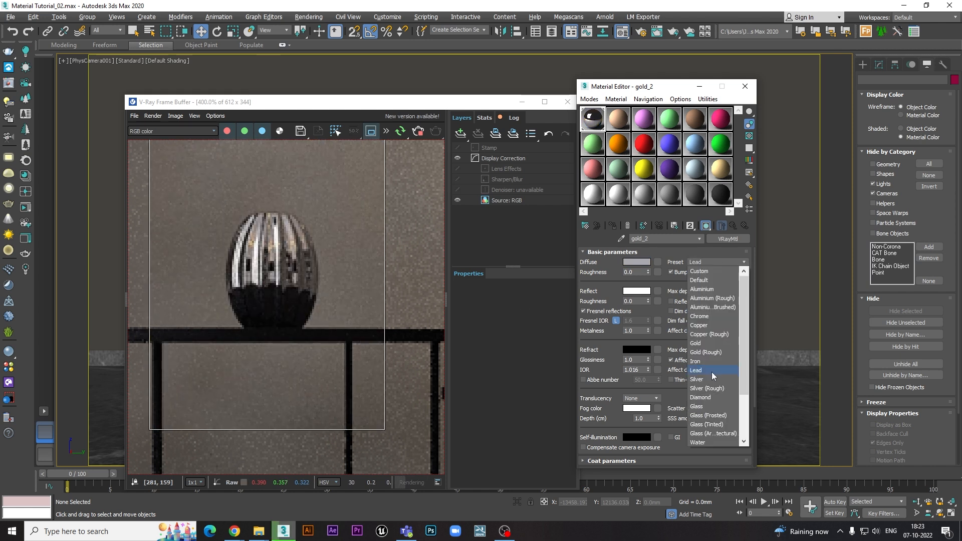
click(703, 407)
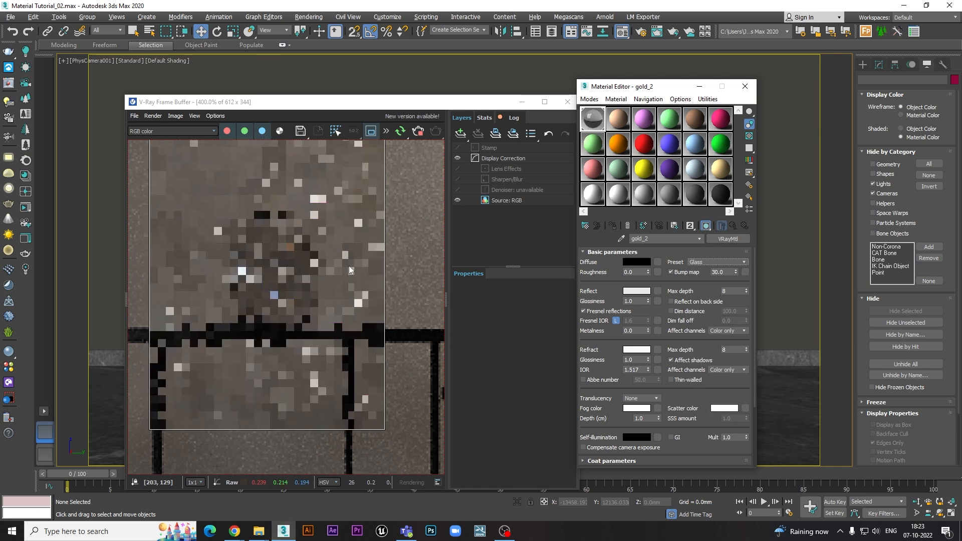
click(722, 263)
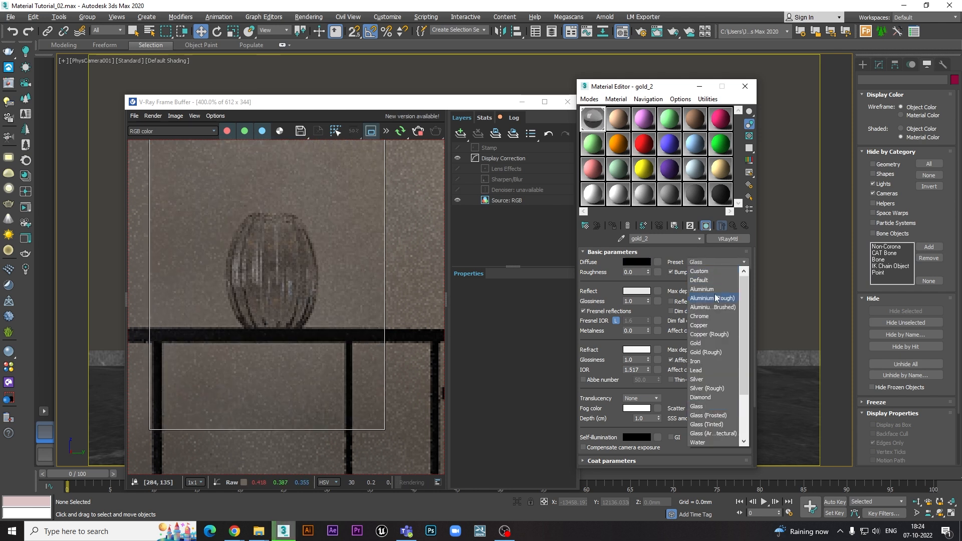
click(703, 271)
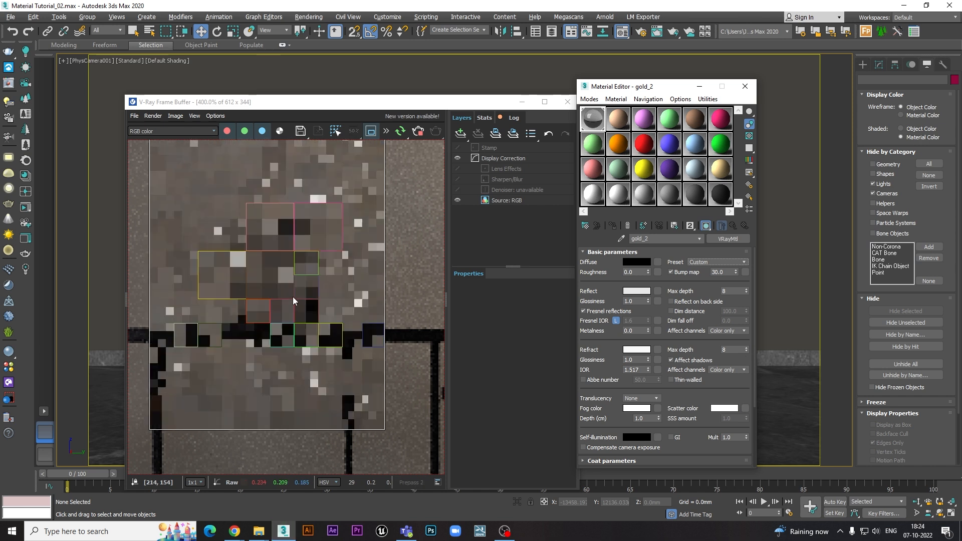
- Reset the vase's material by replacing it with a fresh VRayMtl
click(728, 239)
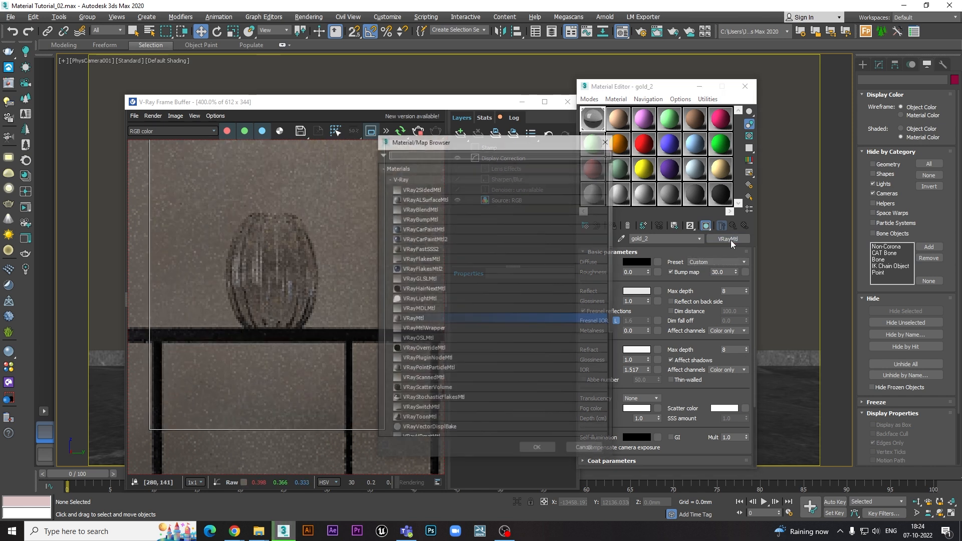
click(606, 140)
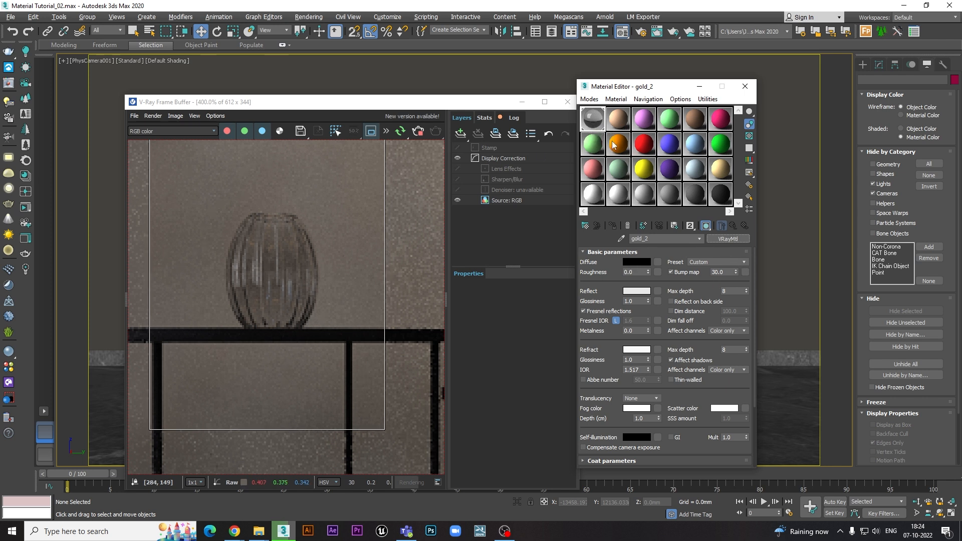
click(723, 238)
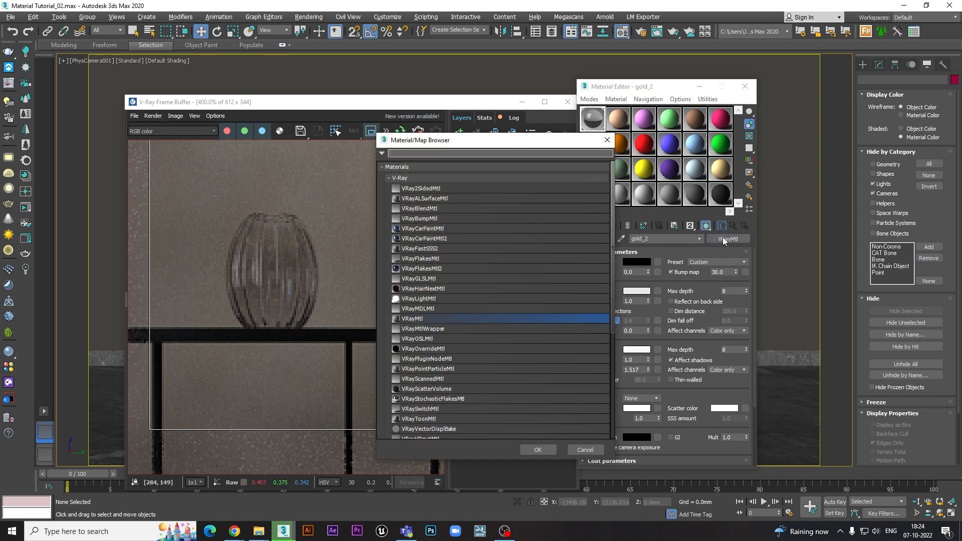
double_click(410, 318)
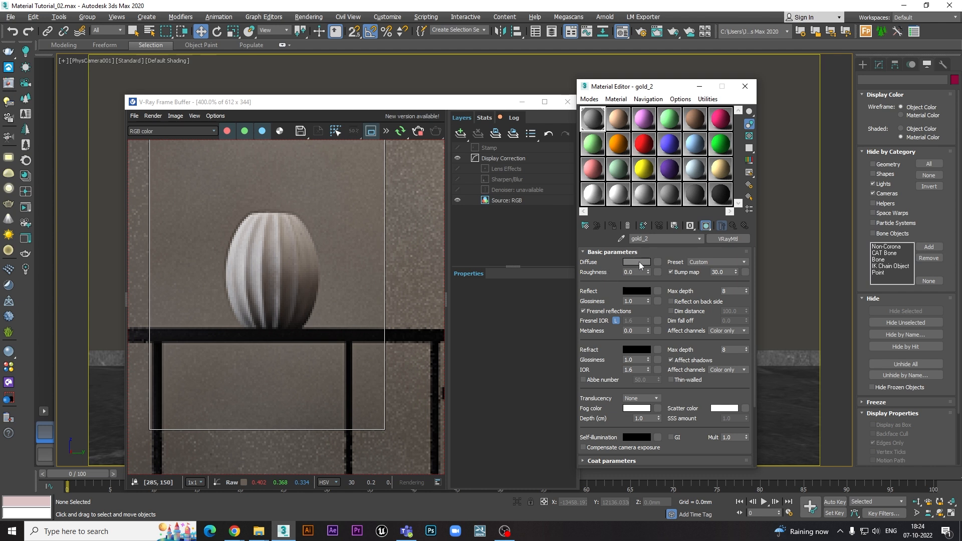
- Set the material's diffuse colour to dark red with RGB values 141, 15, 15, keeping the render window clear of the Material Editor
drag(485, 108, 466, 115)
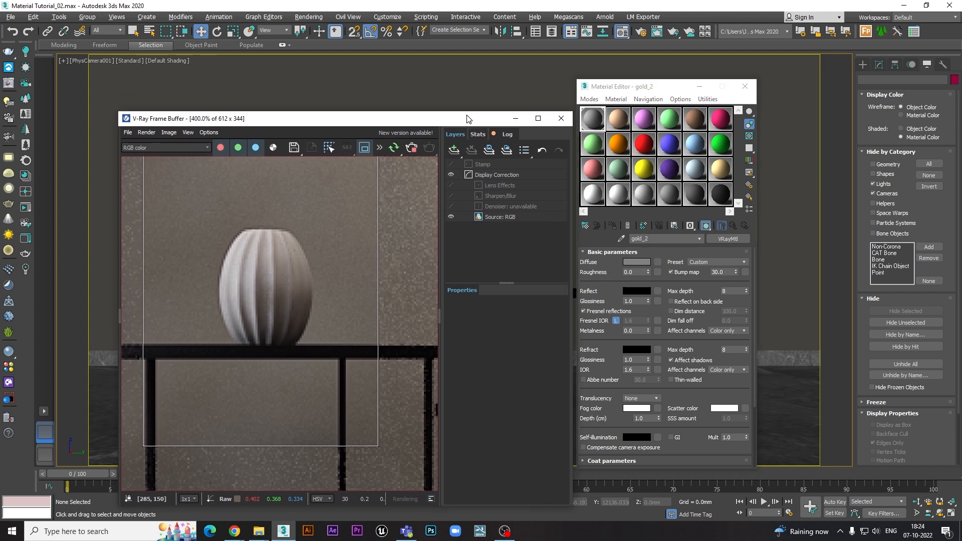
click(633, 263)
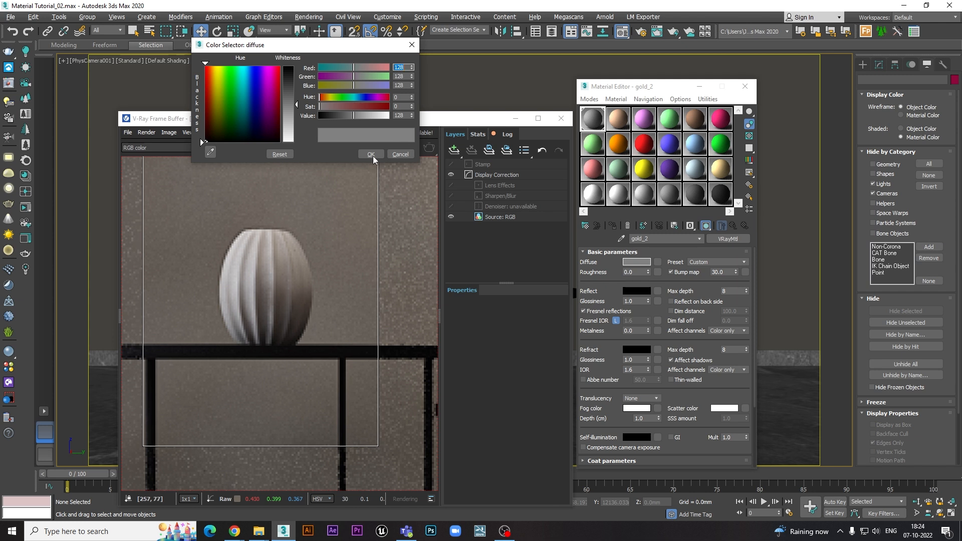
click(371, 154)
click(637, 262)
drag(295, 106, 372, 69)
drag(379, 107, 321, 116)
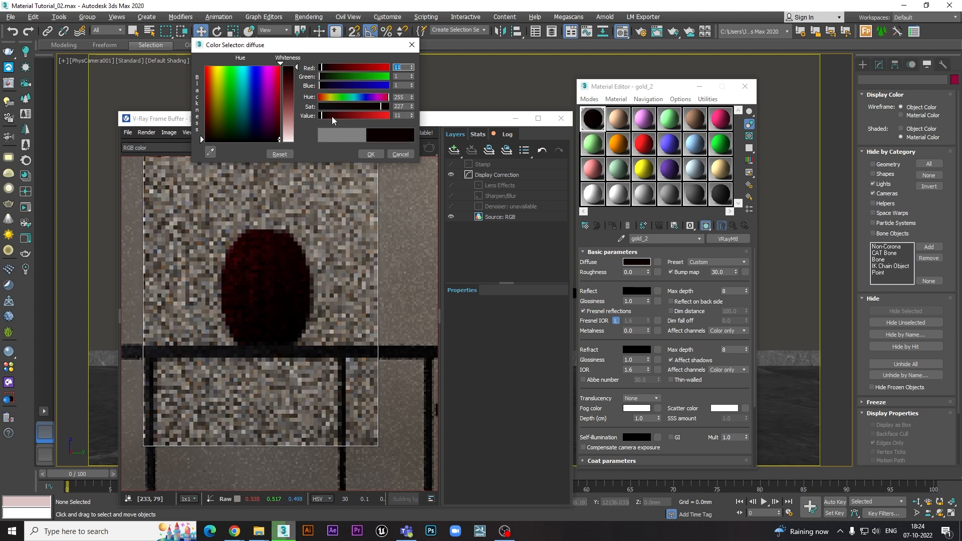
click(332, 116)
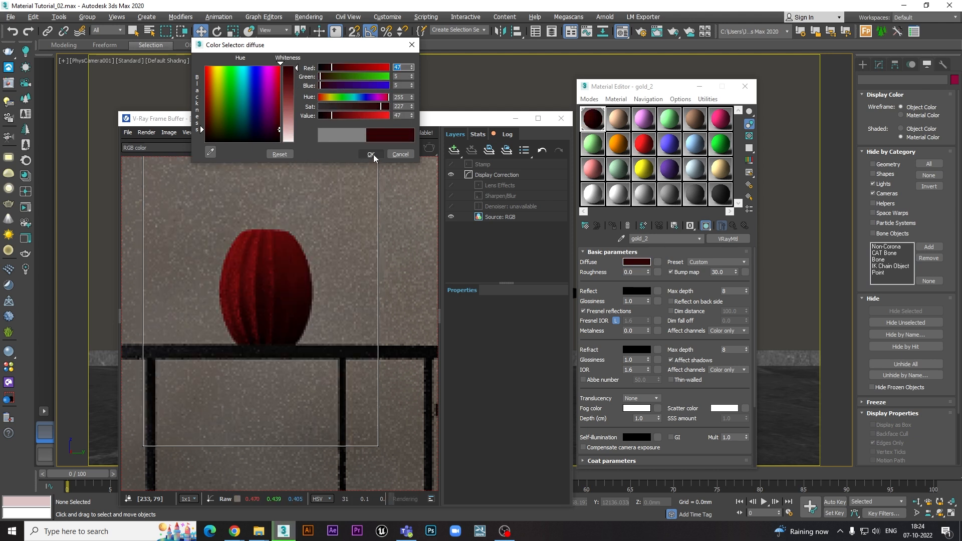
click(356, 116)
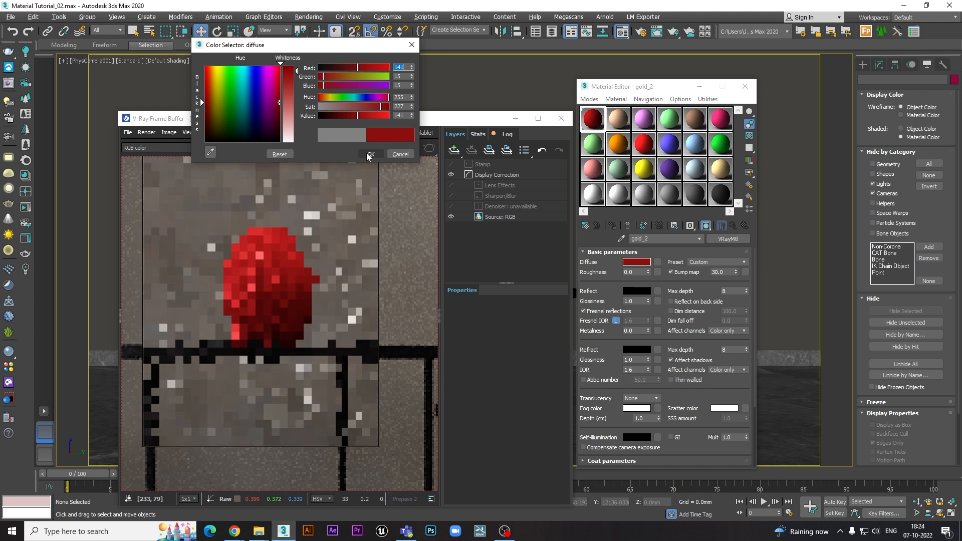
click(369, 155)
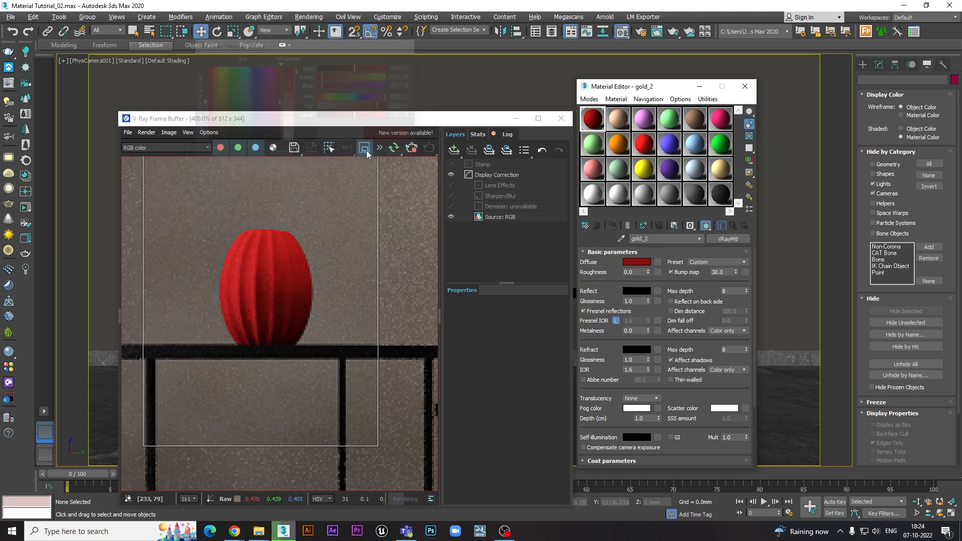
click(658, 266)
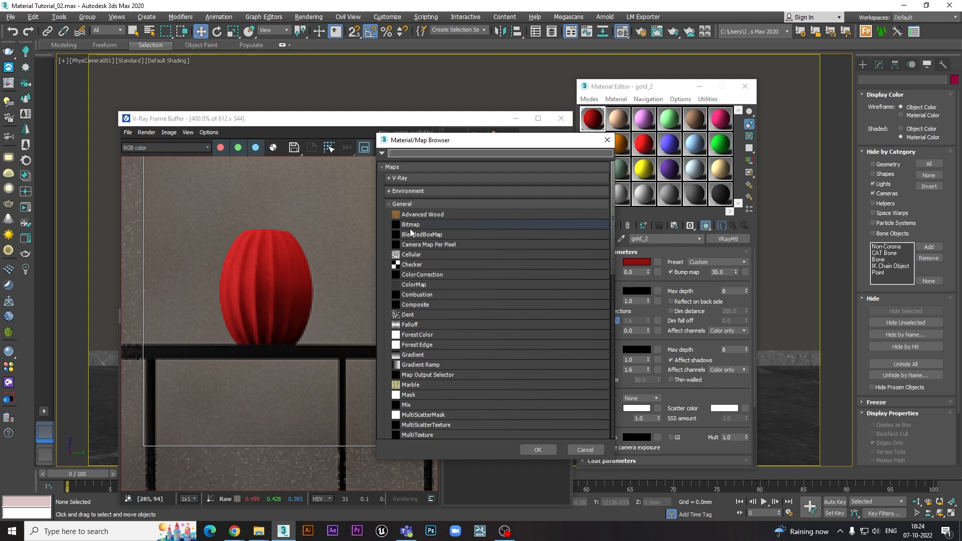
click(413, 227)
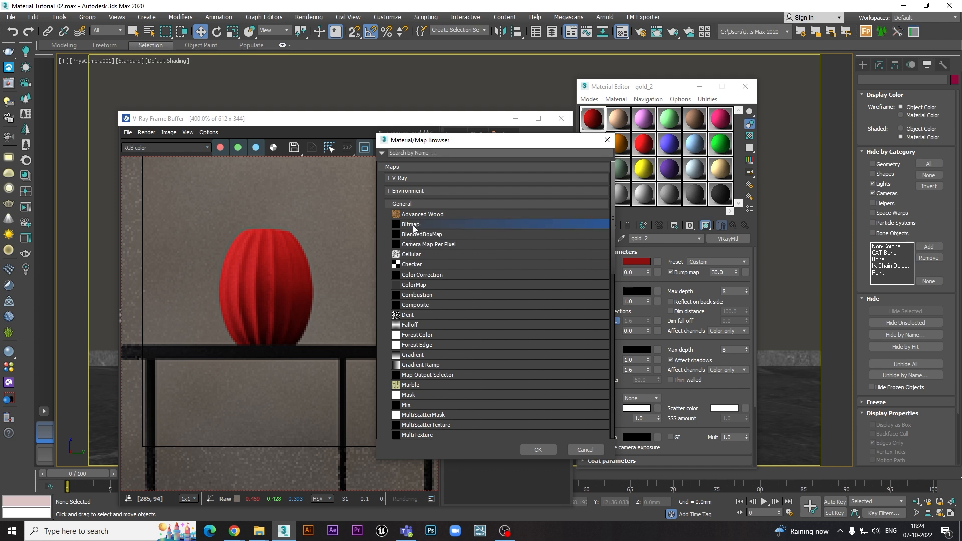
click(607, 140)
- Assign a Bitmap map to the diffuse slot using the beige striped image 9766e6029333c6bee5089da452c81a26.jpg from the Marble folder
click(657, 262)
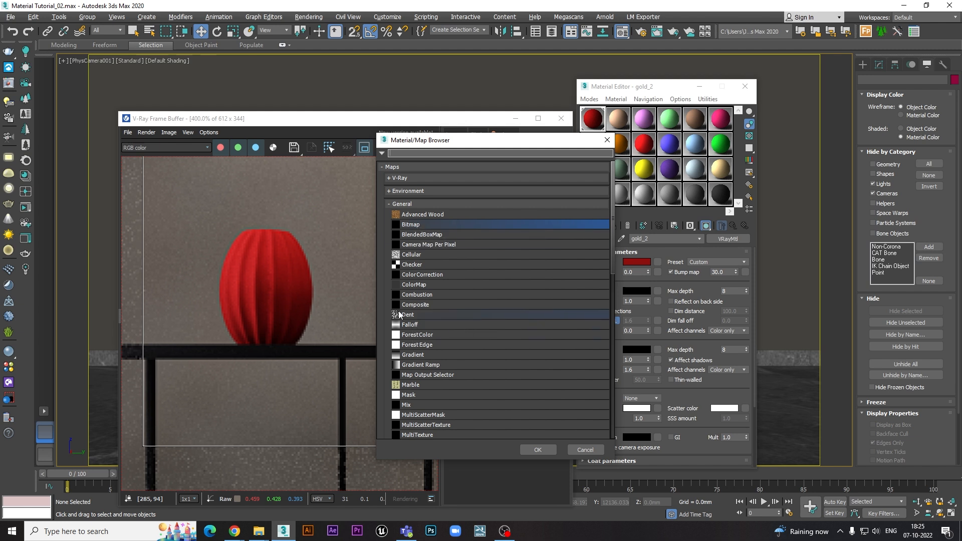
double_click(412, 225)
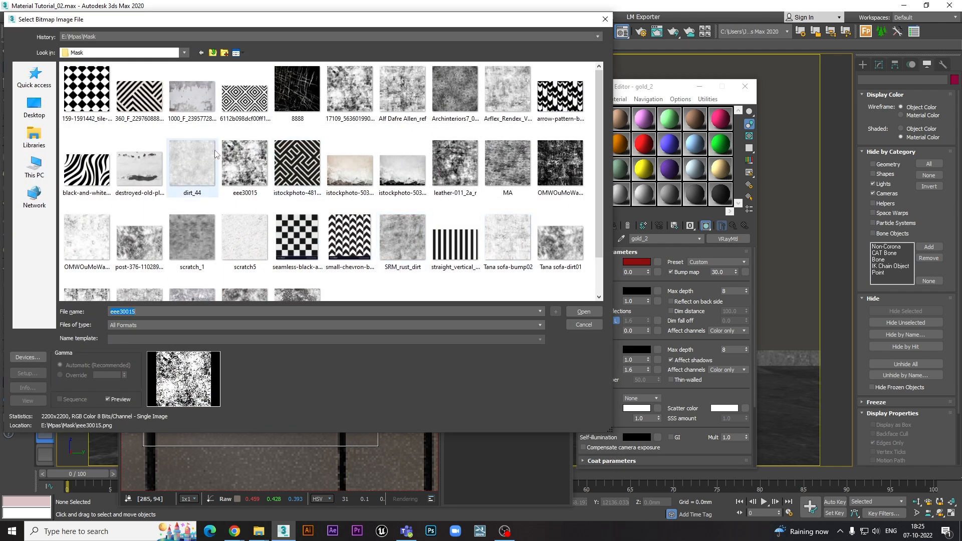
click(213, 52)
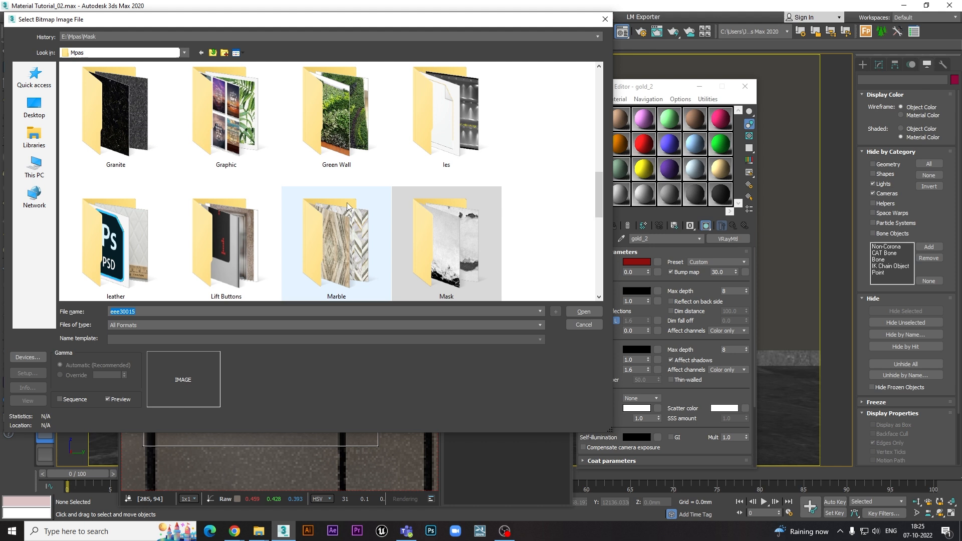
double_click(338, 233)
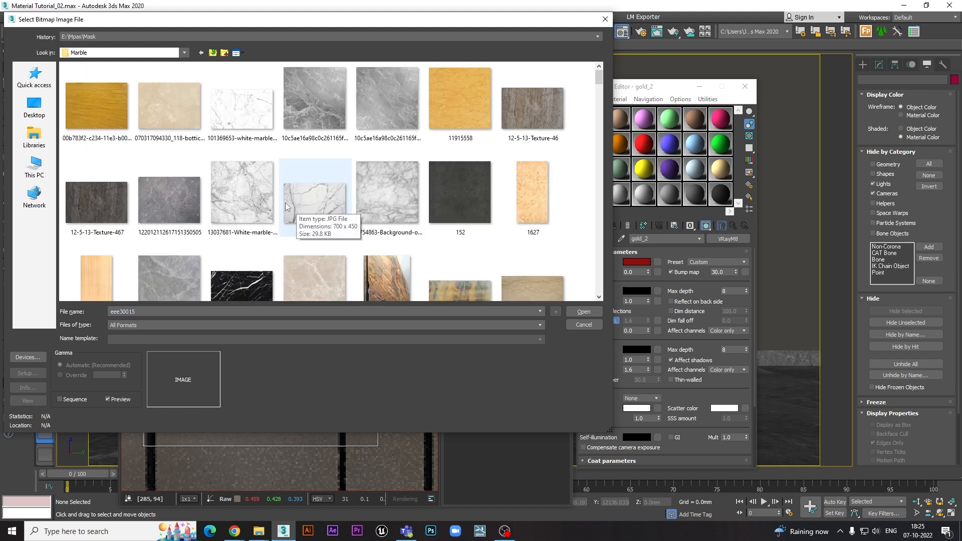
scroll(390, 152, down, 2)
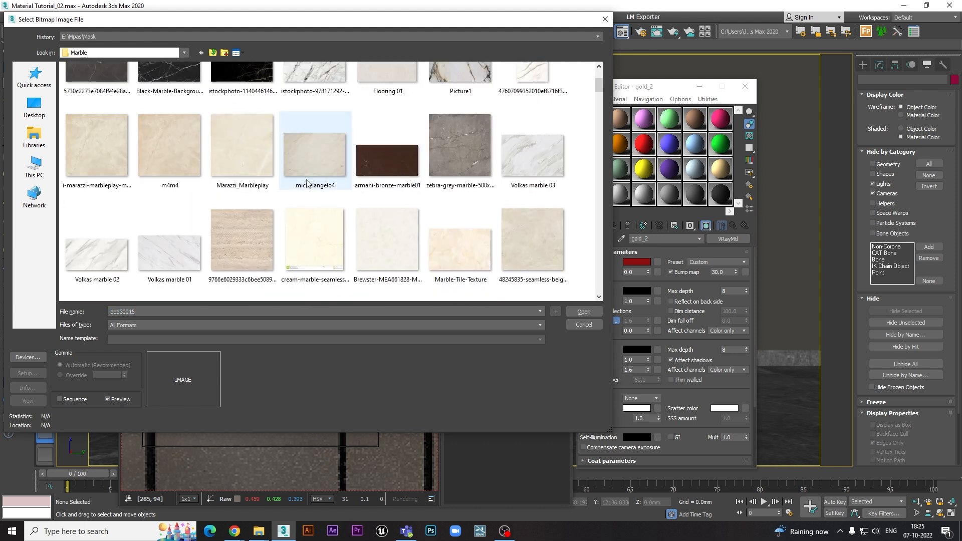
scroll(307, 176, up, 1)
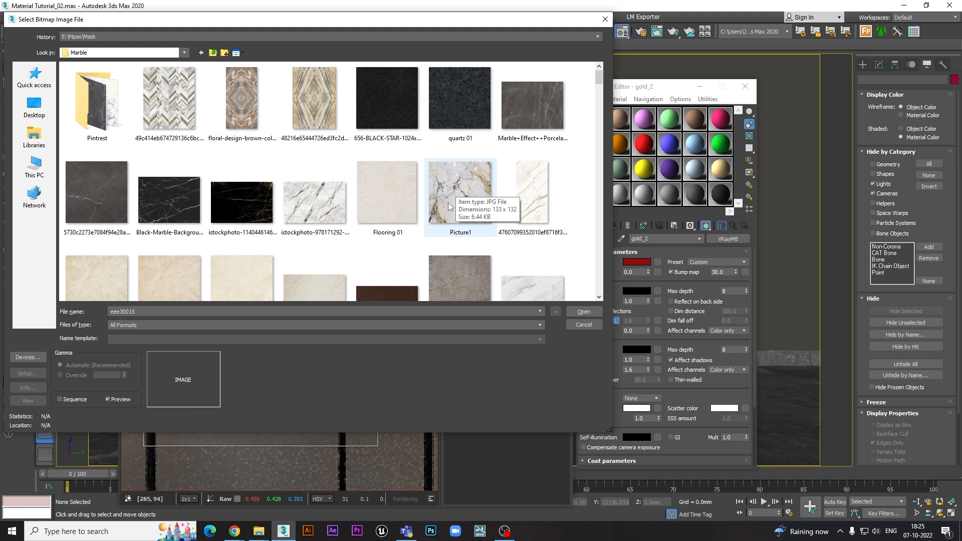
scroll(376, 183, down, 2)
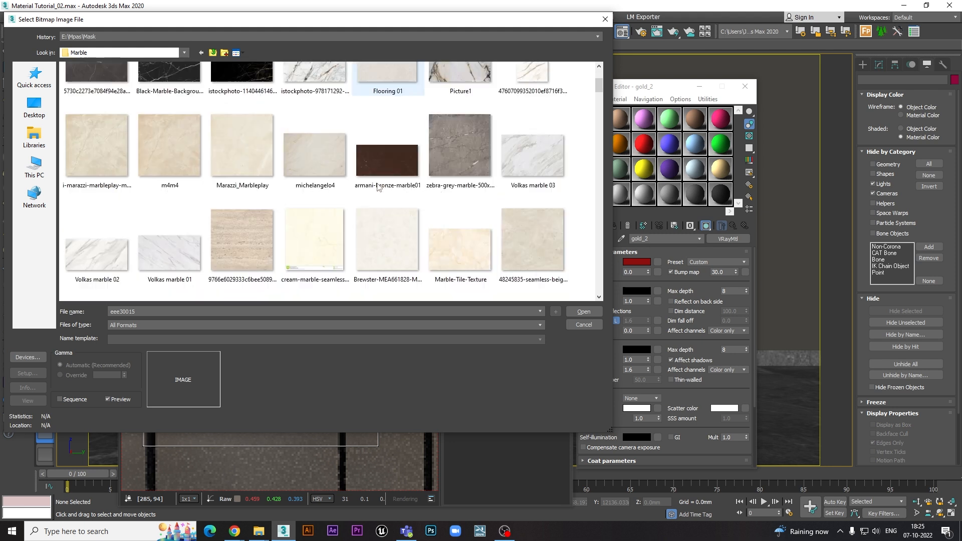
click(242, 245)
double_click(246, 233)
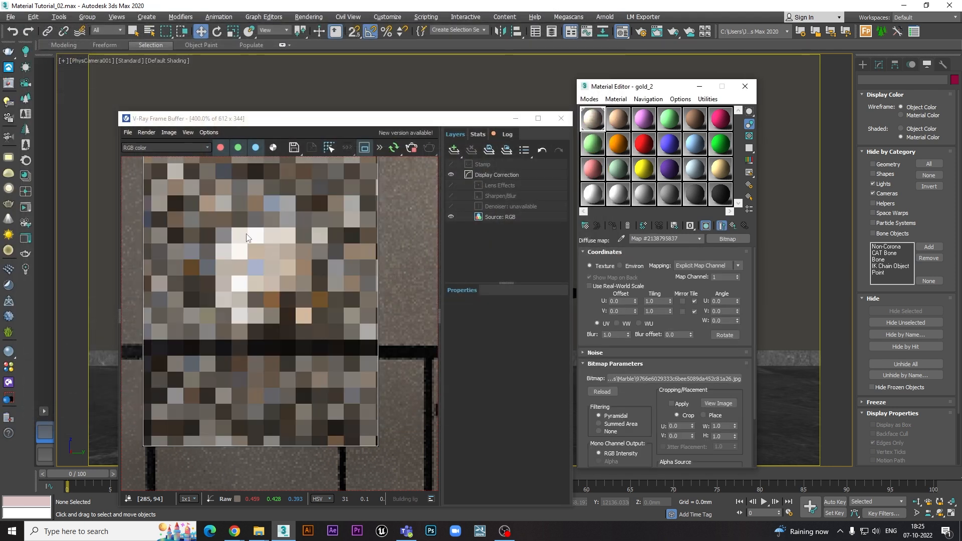
- Show the diffuse bitmap on the vase in the uncovered viewport and set the map's blur to 0.01
drag(451, 127, 436, 234)
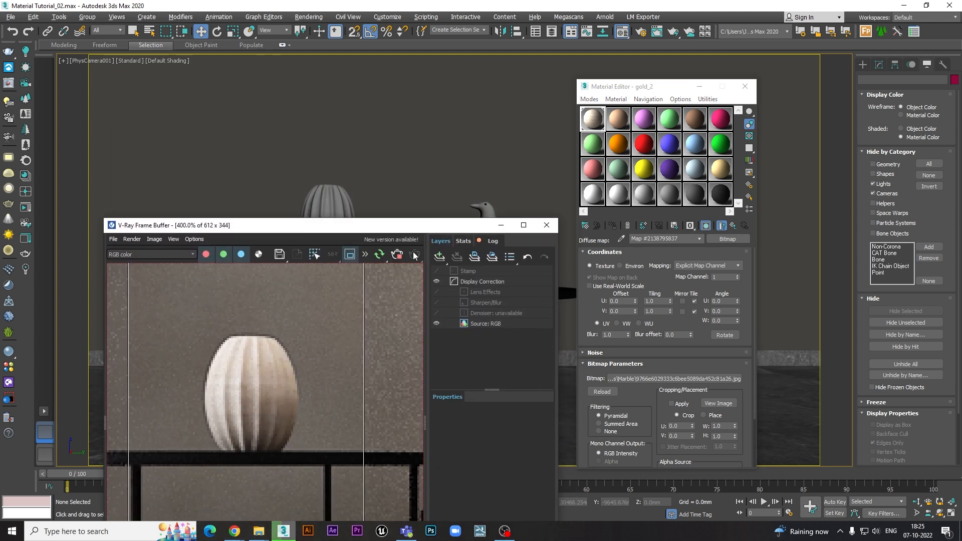
drag(365, 225, 367, 257)
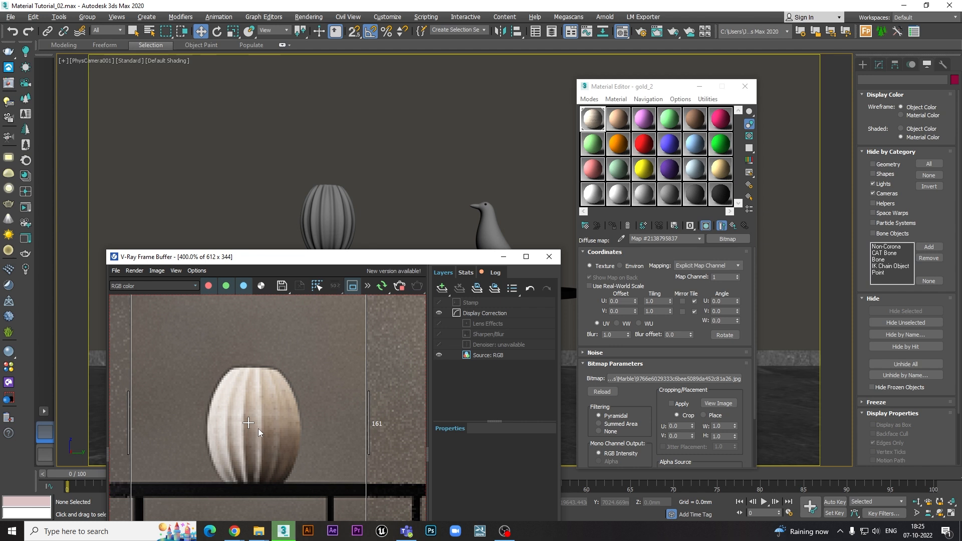
click(705, 227)
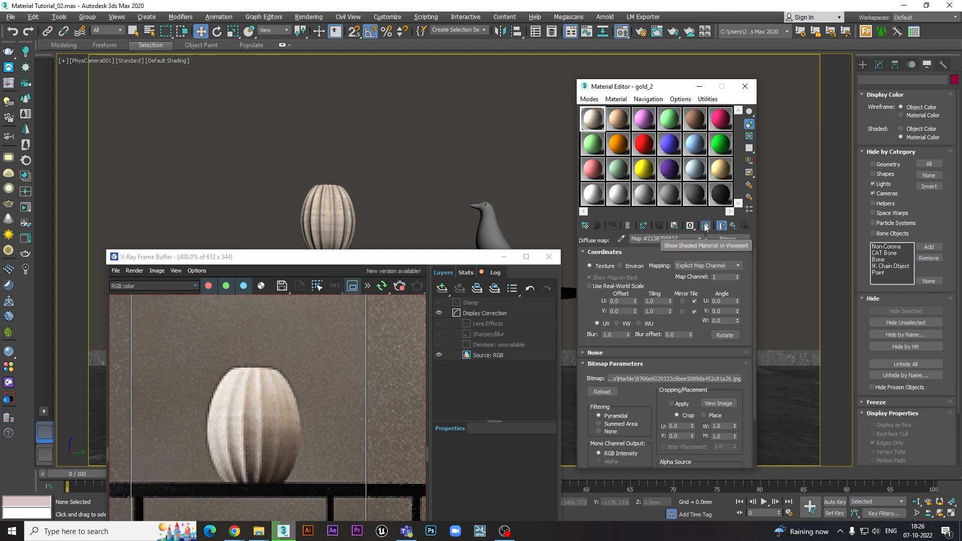
click(707, 227)
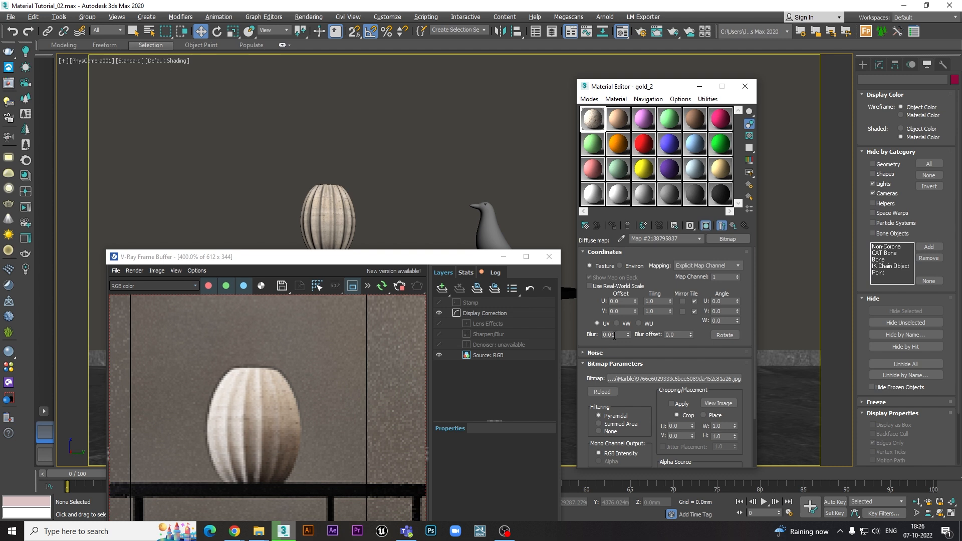
- Reopen the diffuse map from the parent material and replace its bitmap with marble-black-SW191.jpg
click(731, 226)
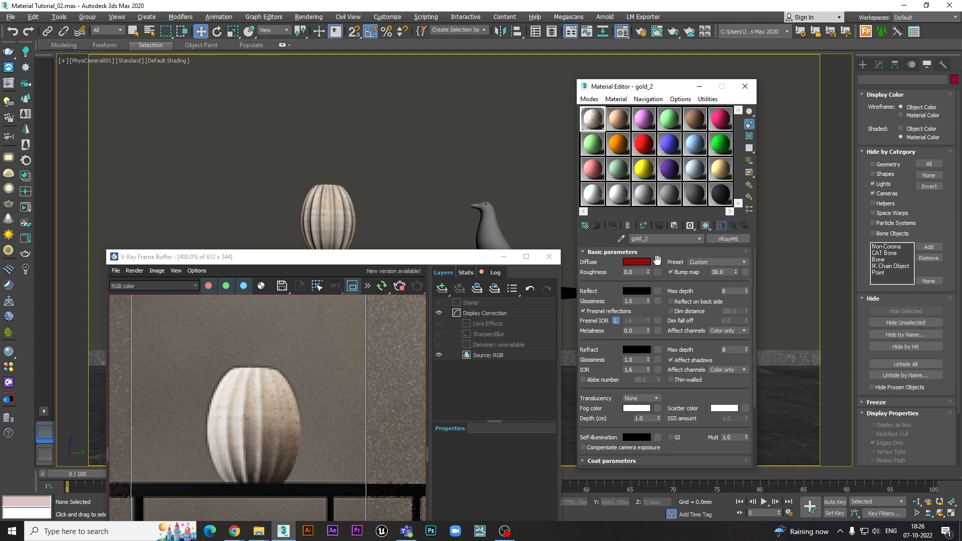
click(657, 261)
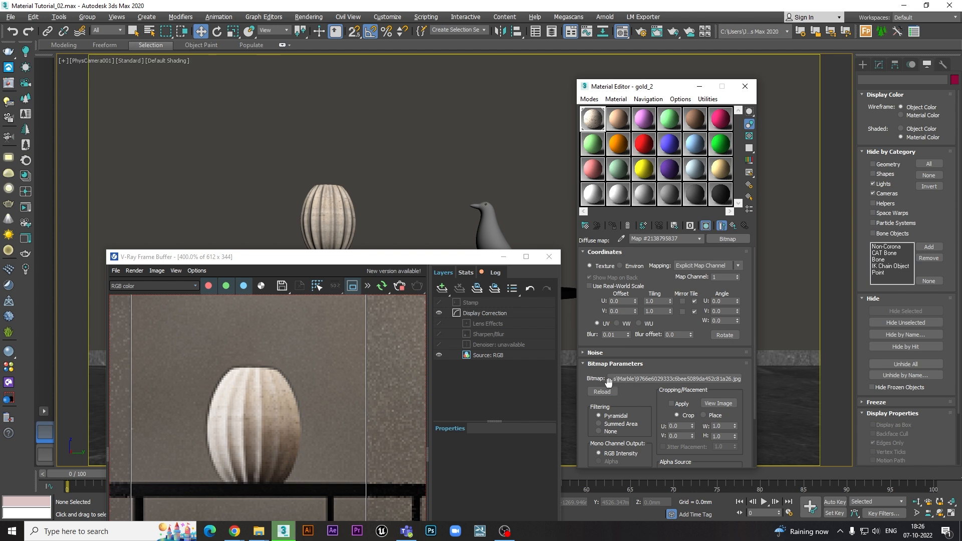
click(657, 380)
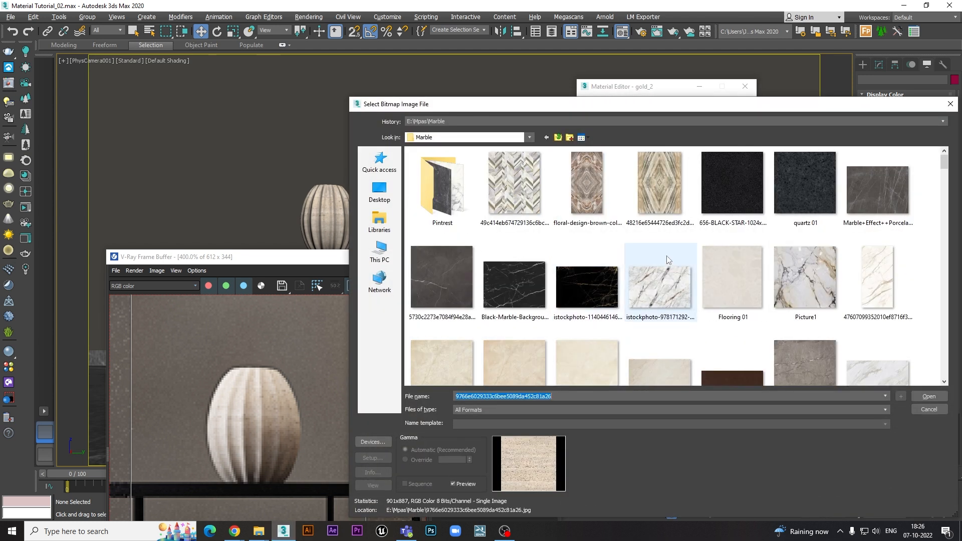
scroll(666, 255, down, 10)
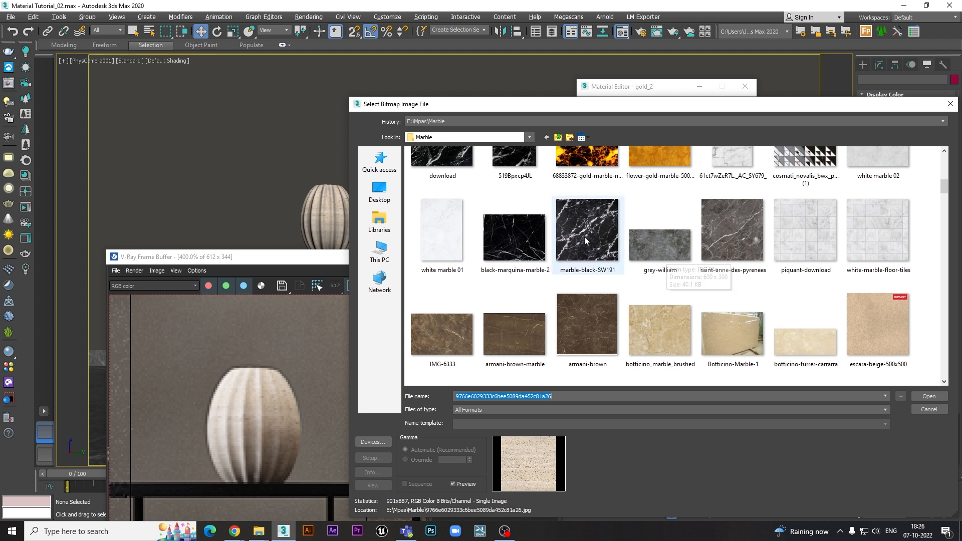
double_click(584, 237)
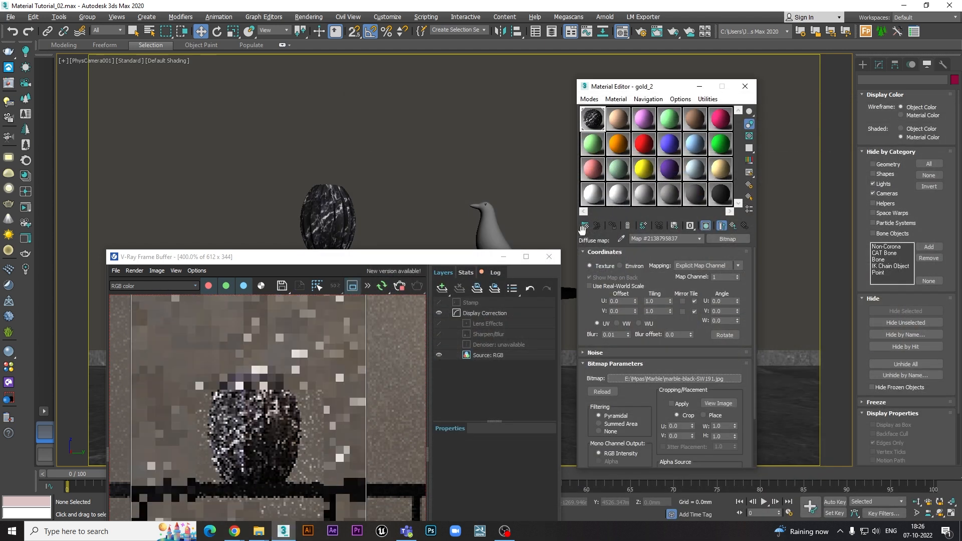
- Reveal the file location of the marble-black-SW191.jpg bitmap in File Explorer
right_click(648, 379)
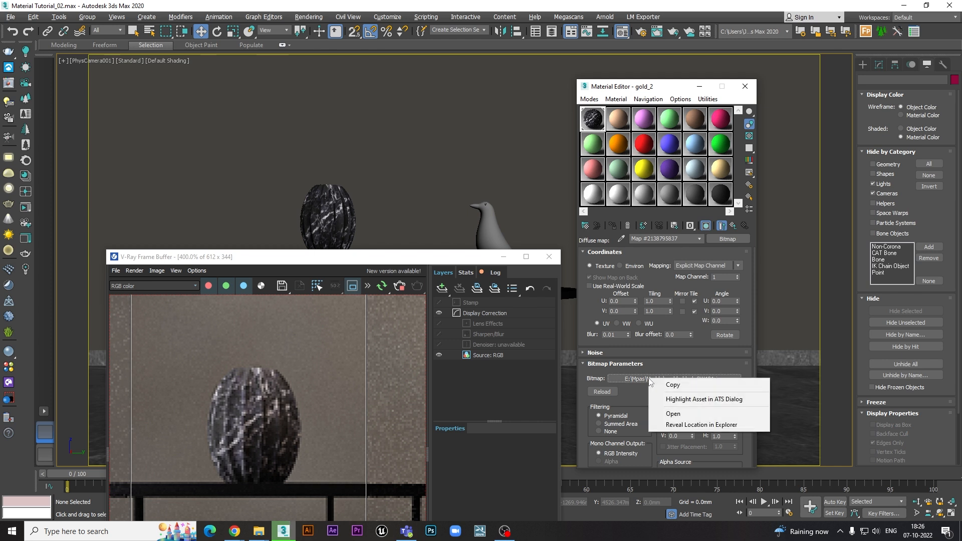
click(674, 426)
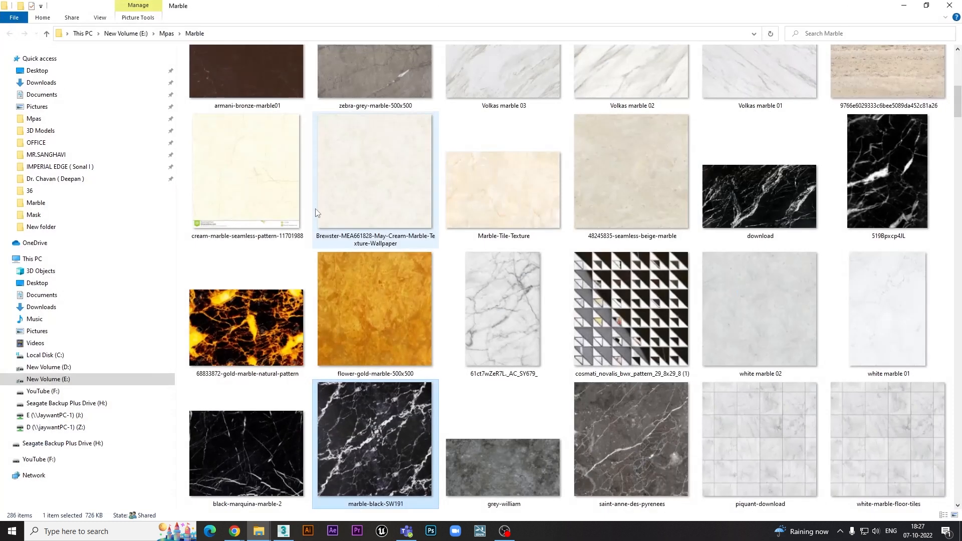
- Pick zebra-grey-marble-500x500.jpg in the Marble folder and load it into the diffuse map as its new bitmap
scroll(353, 182, up, 5)
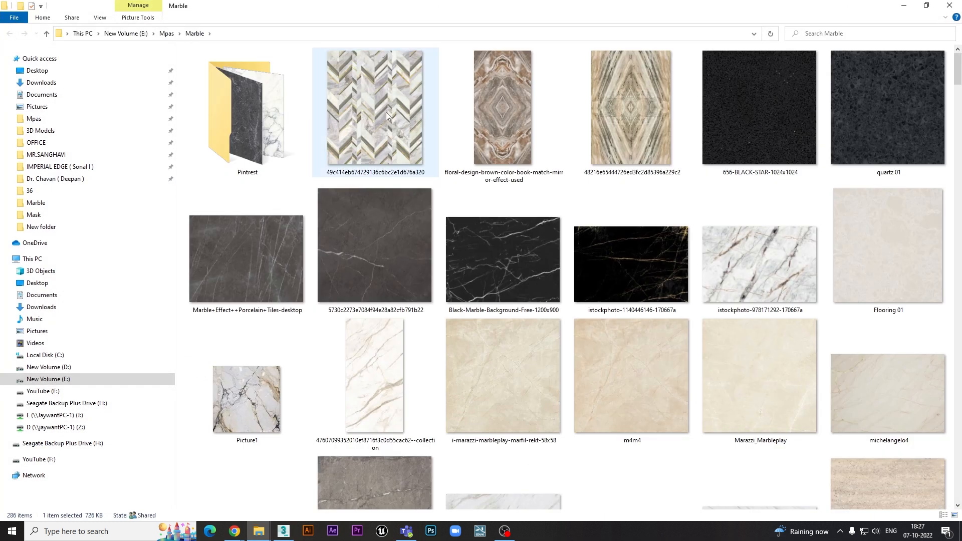
scroll(501, 241, down, 3)
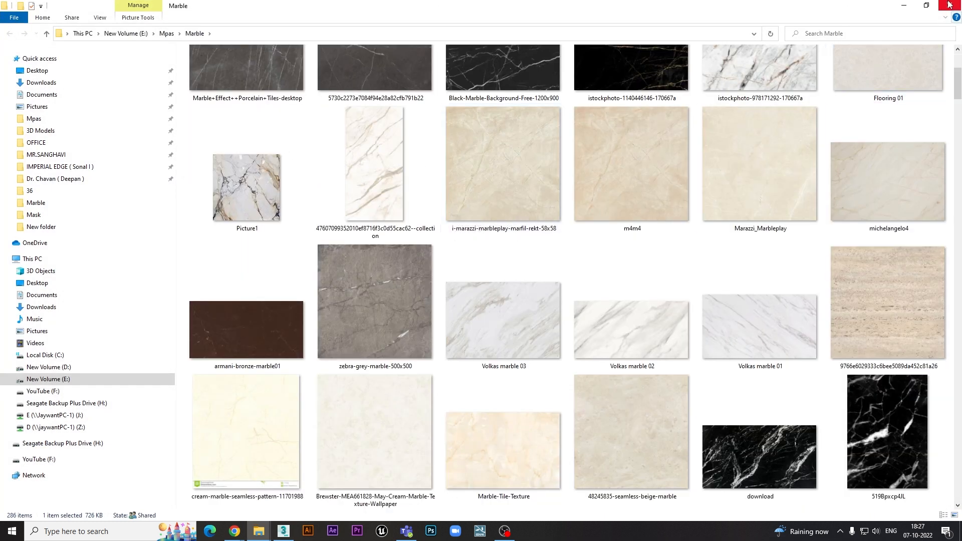
scroll(633, 212, down, 4)
scroll(612, 209, up, 3)
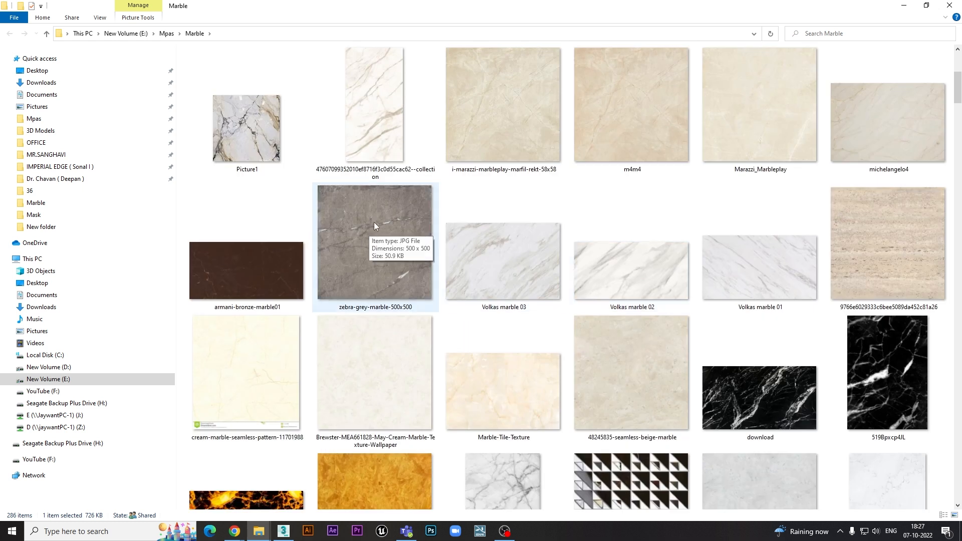
drag(373, 226, 654, 379)
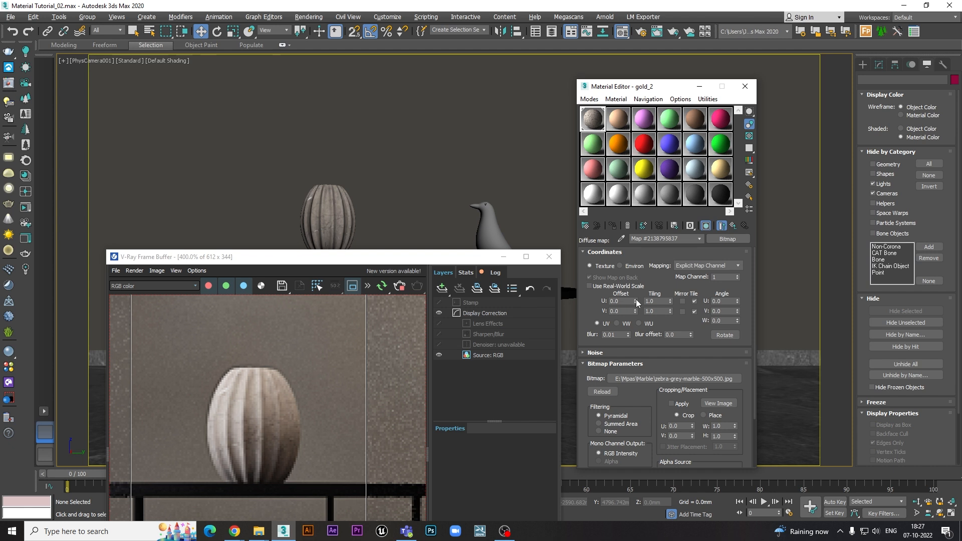
- Test the texture's U offset at 0.46 and 1.01, try shifting the V offset, and reset both to 0
drag(635, 299, 632, 284)
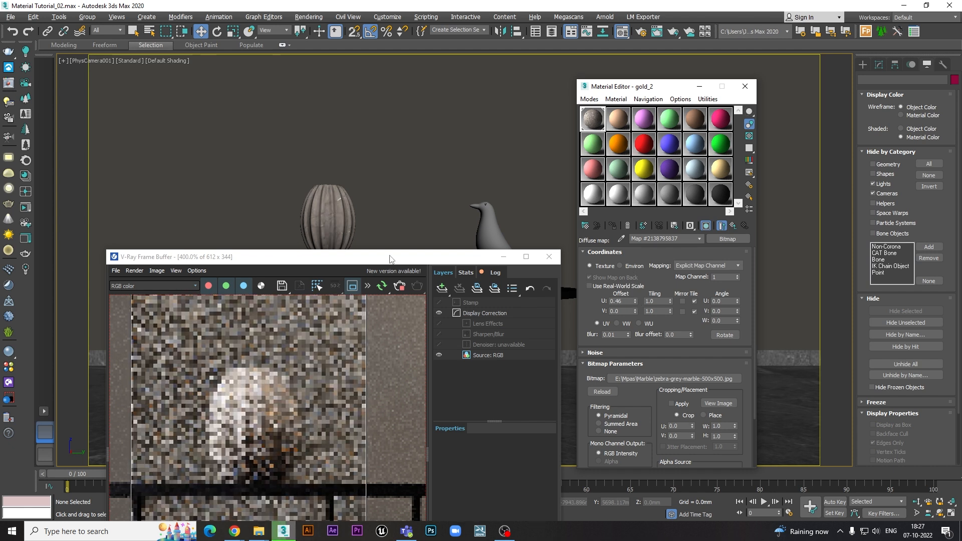
drag(635, 300, 634, 270)
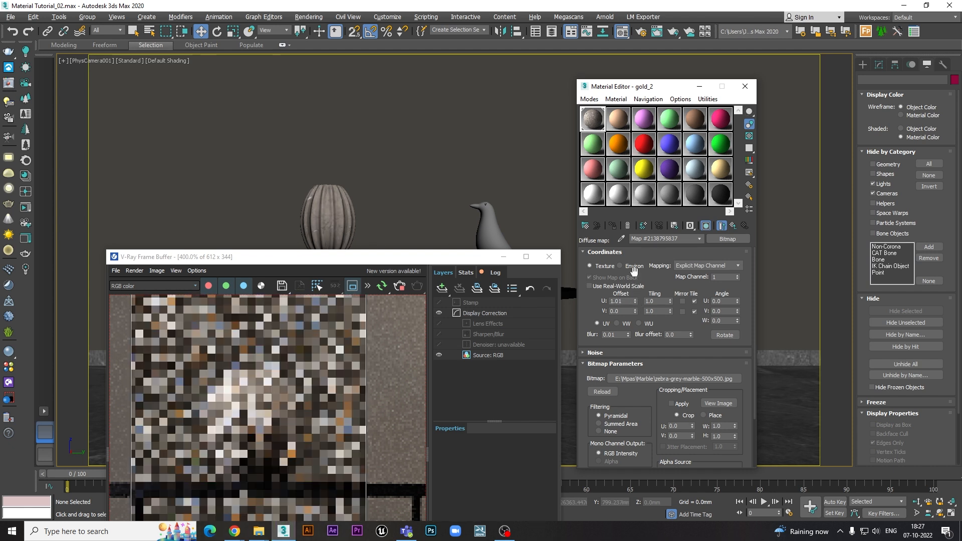
double_click(629, 301)
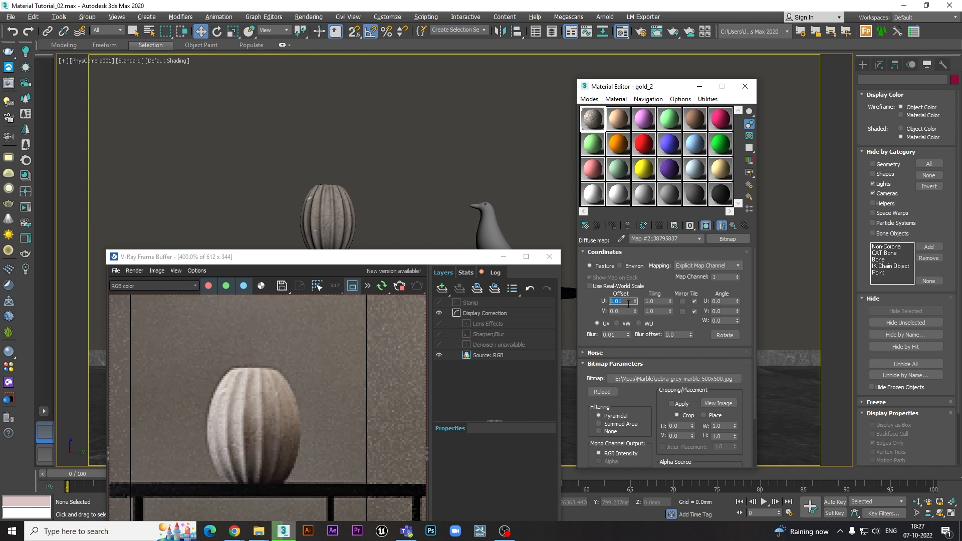
key(Return)
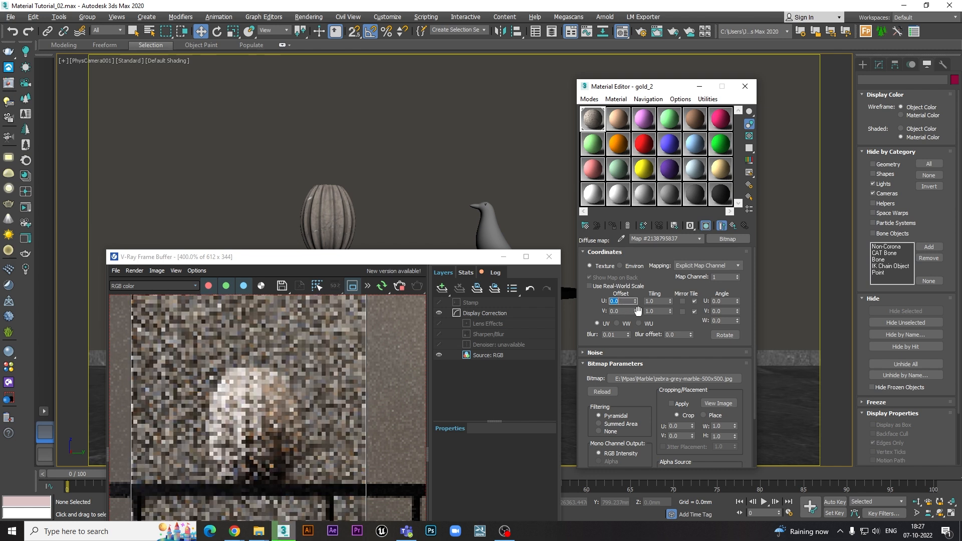
drag(635, 311, 591, 309)
text(0)
key(Return)
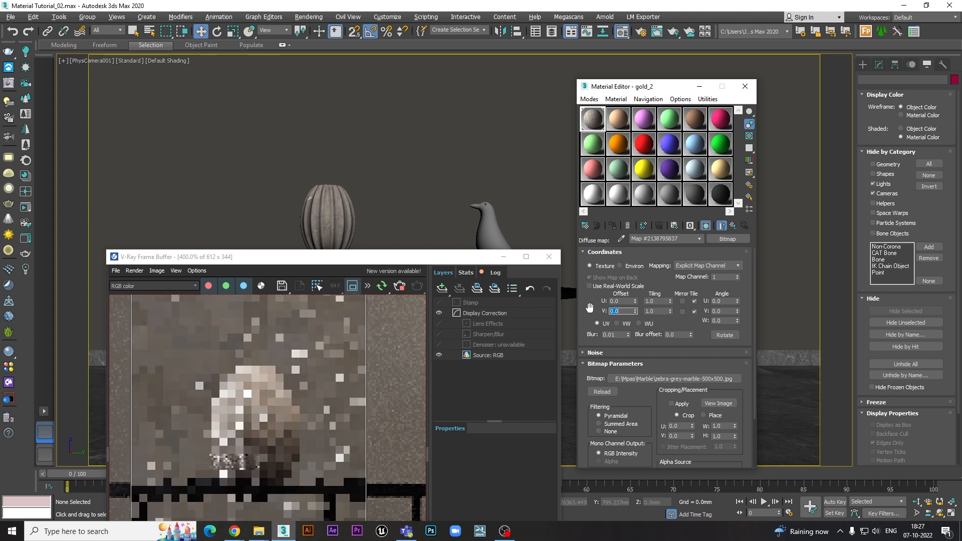
- Set the diffuse map's U and V tiling to 5
click(654, 301)
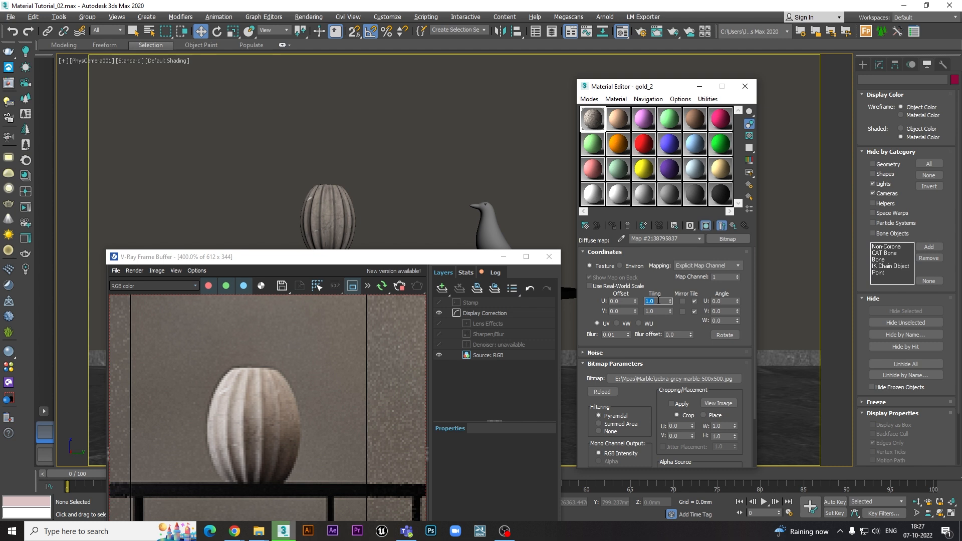
text(5)
key(Tab)
text(5)
key(Return)
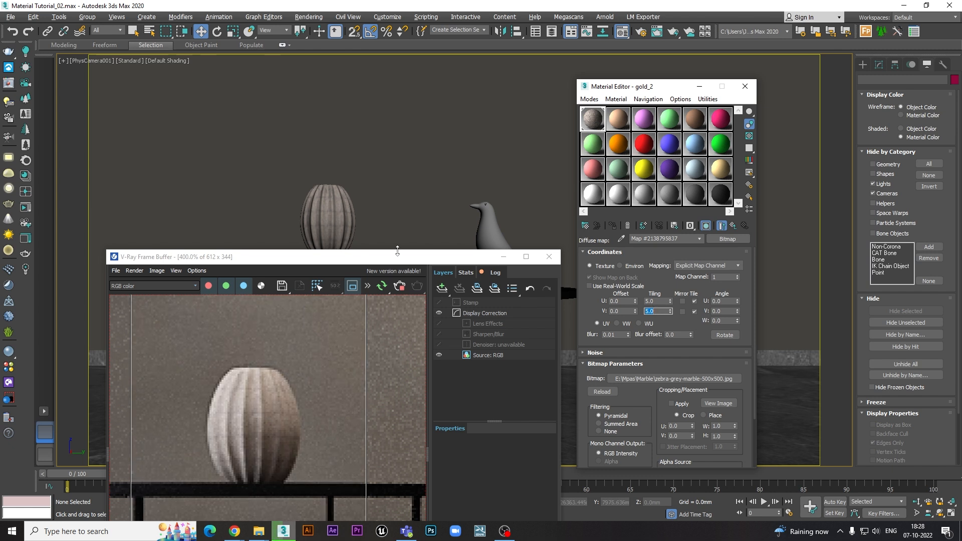
- Enlarge the texture on the vase by setting both U and V tiling to 0.5
drag(658, 302, 627, 302)
text(.5)
key(Tab)
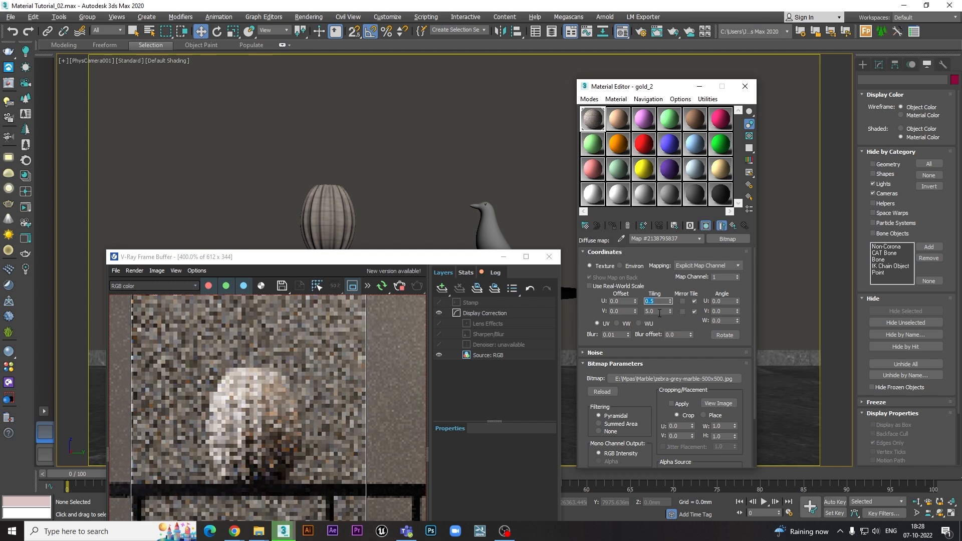
key(Return)
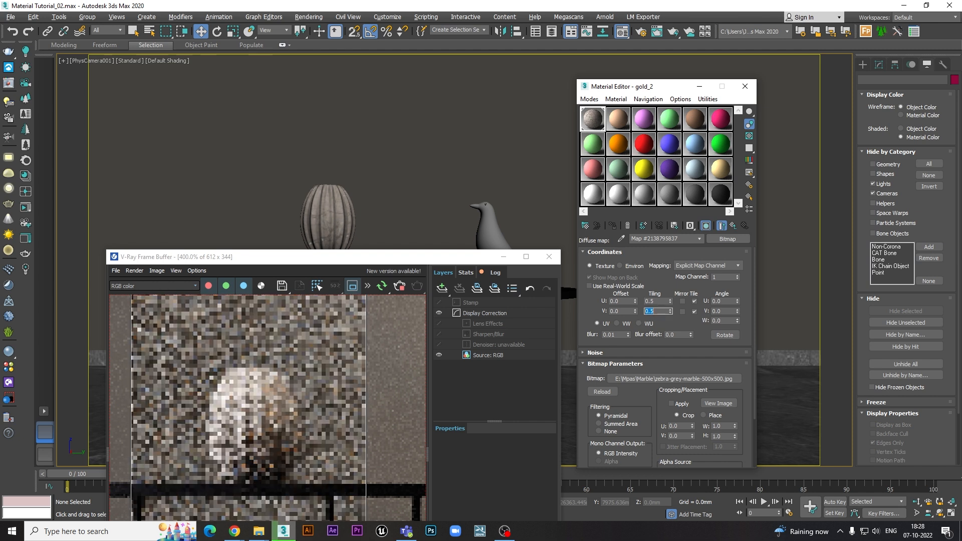
- Restore the diffuse map's U and V tiling to 1
click(657, 302)
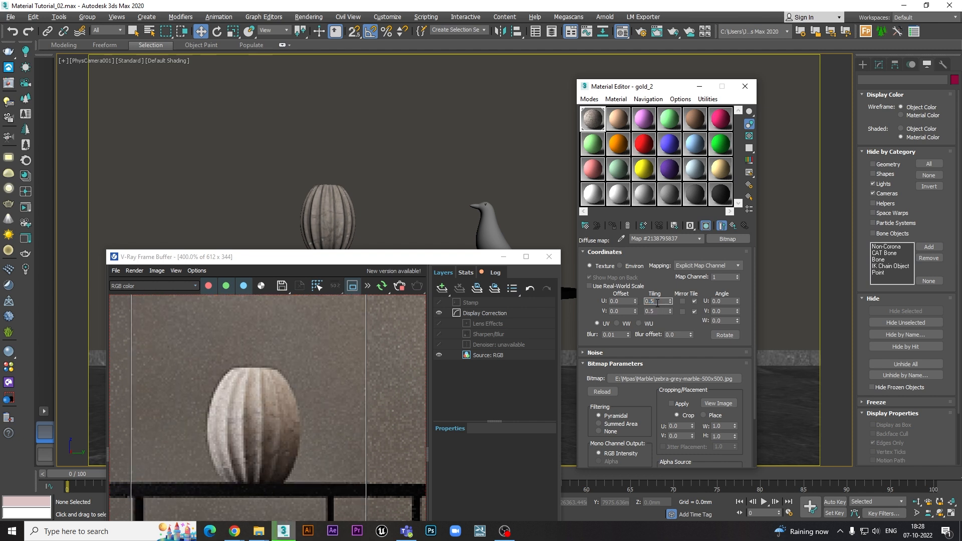
text(1)
key(Tab)
text(1)
key(Return)
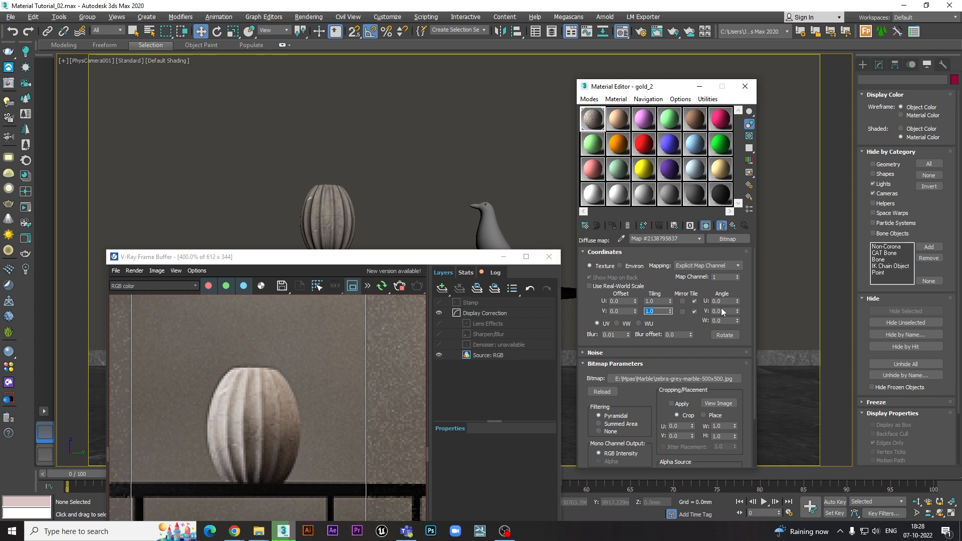
- Try mirroring the texture in U and V, and switch both directions back to tiling
click(682, 301)
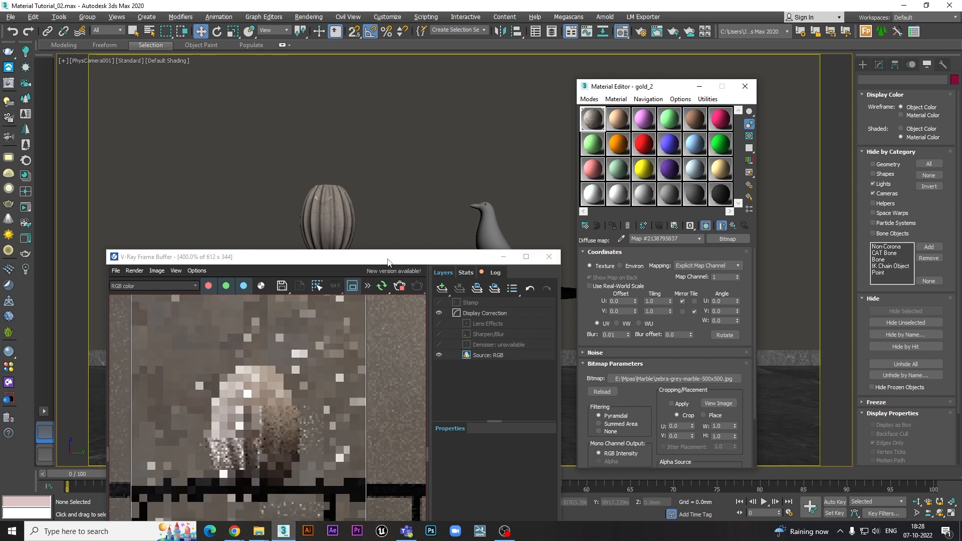
click(683, 311)
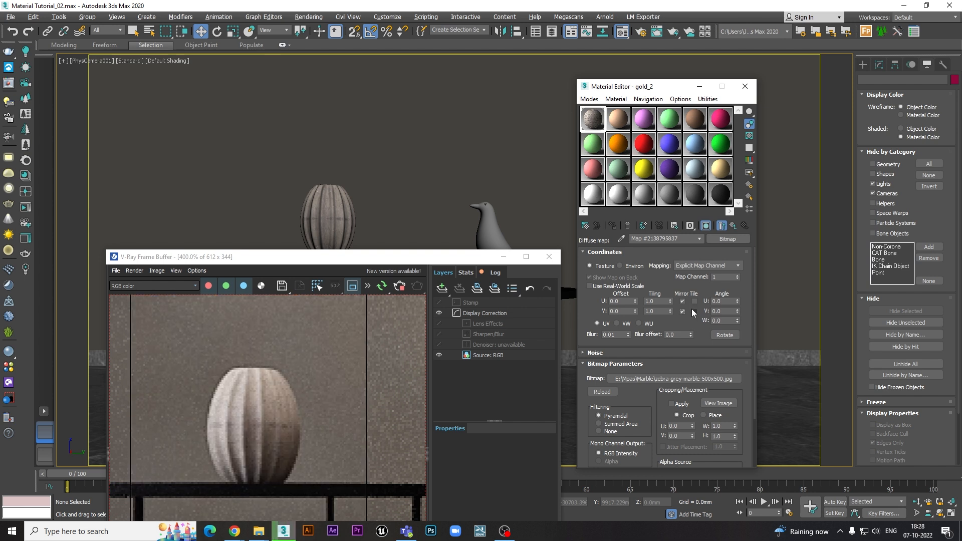
click(693, 311)
click(695, 301)
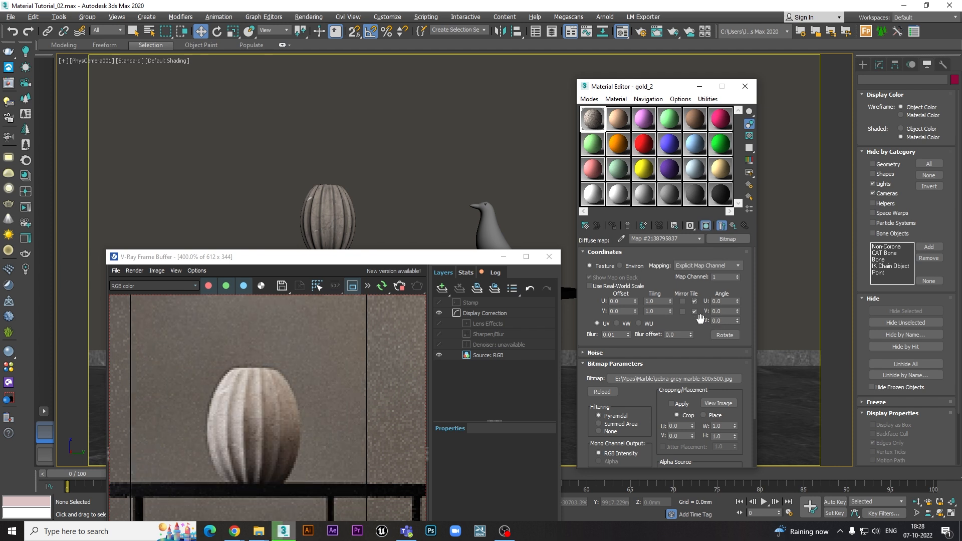
- Replace the diffuse bitmap with 48216e65444726ed3fc2d85396a229c2.jpg and test a W angle of 90 before resetting it to 0
drag(332, 262, 338, 259)
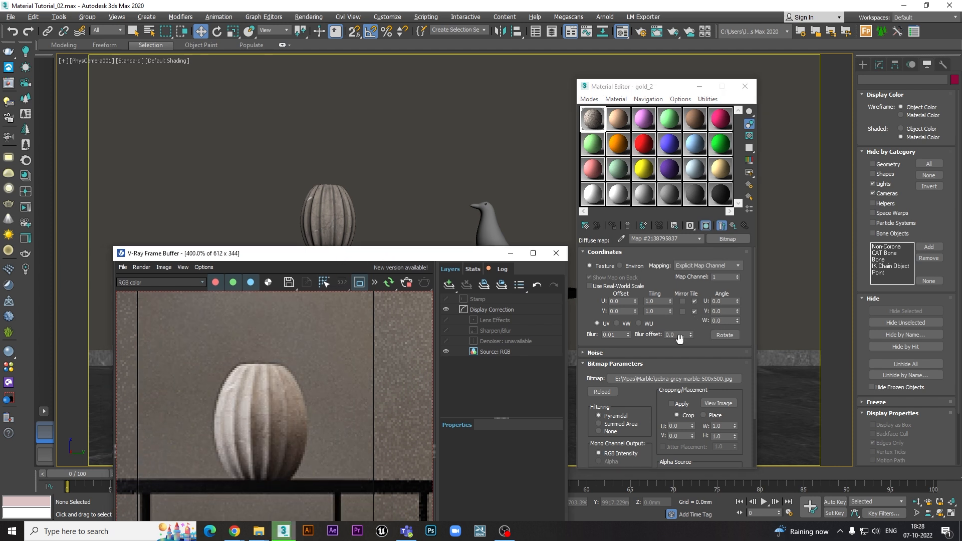
click(671, 378)
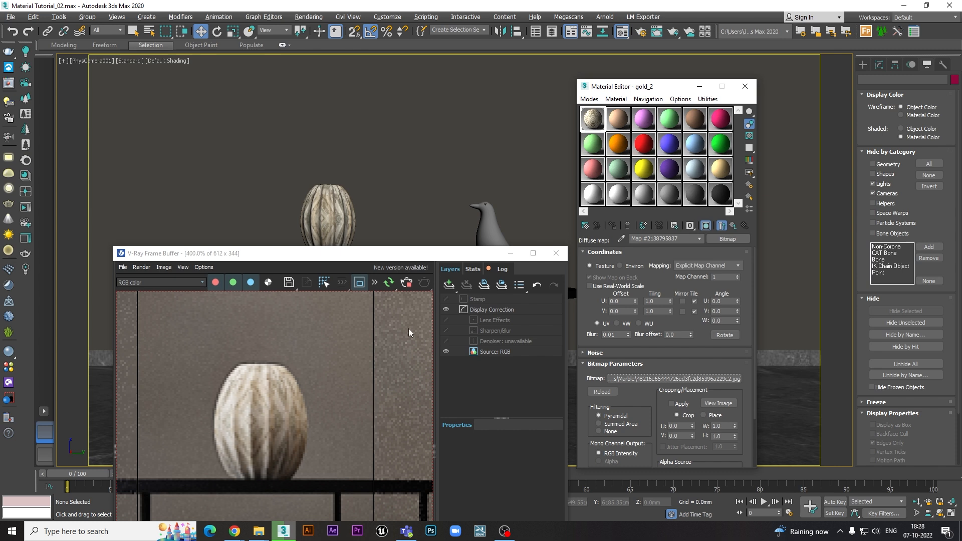
click(724, 320)
text(90)
key(Return)
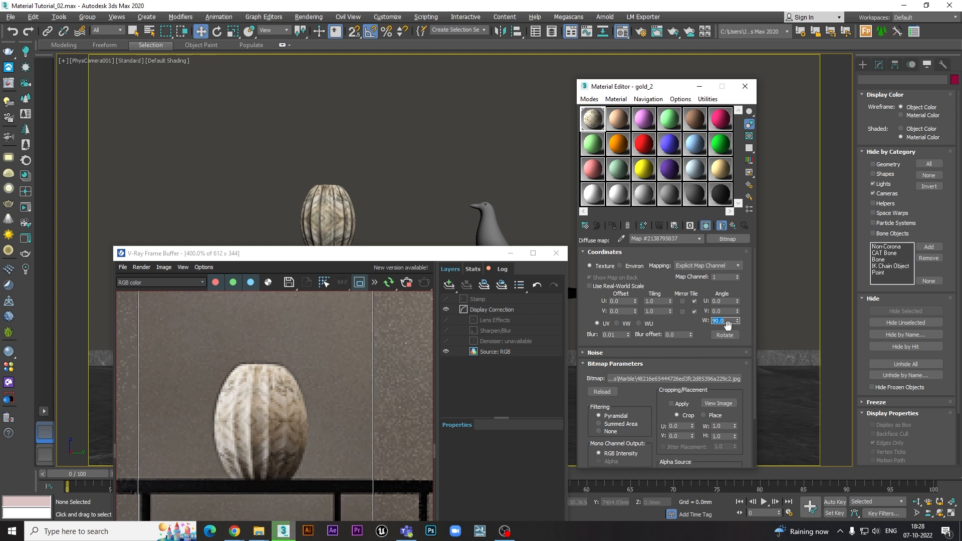
key(Return)
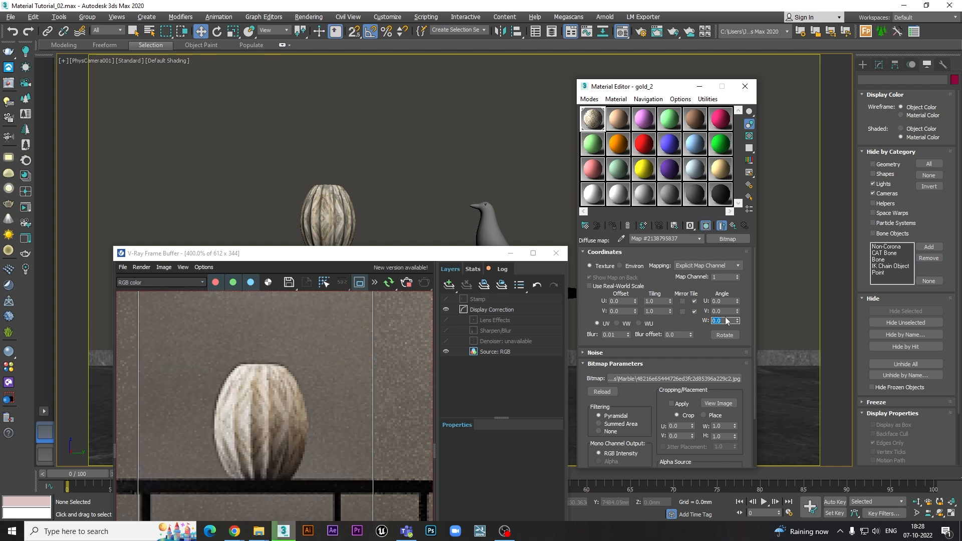
- Examine the bitmap's remaining settings, from map channel and coordinates to filtering, cropping, alpha source and output
mouse_move(657, 279)
mouse_down()
mouse_move(657, 257)
mouse_move(656, 278)
mouse_up()
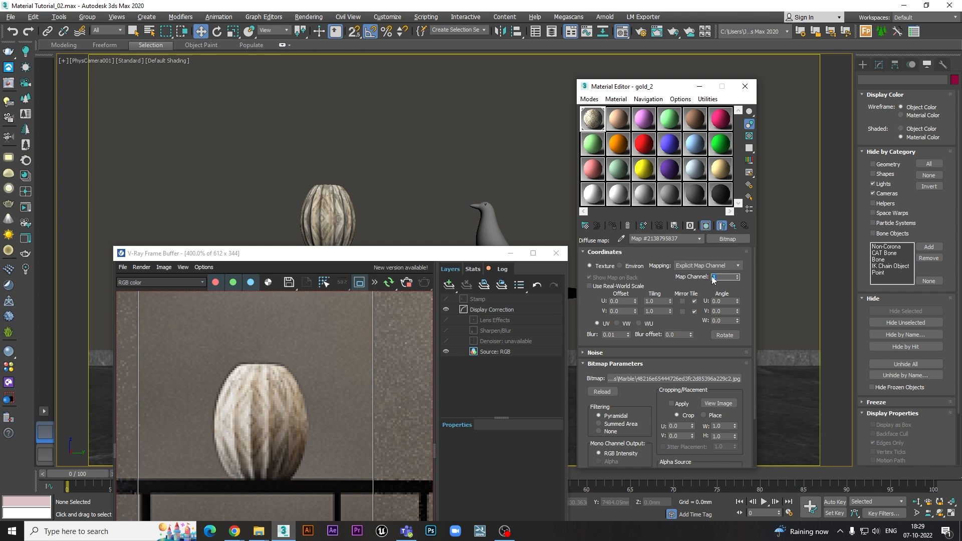
drag(659, 278, 658, 199)
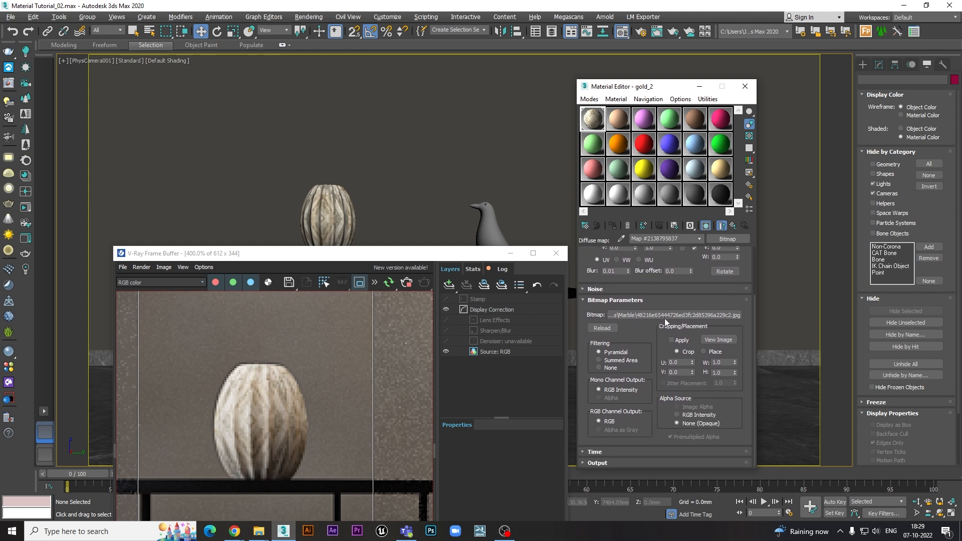
drag(645, 332, 654, 417)
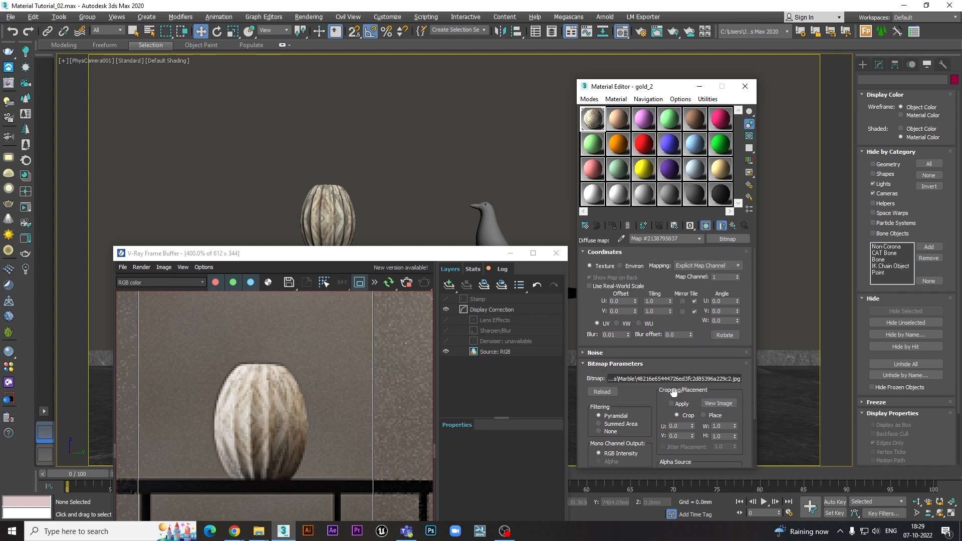
drag(647, 407, 636, 344)
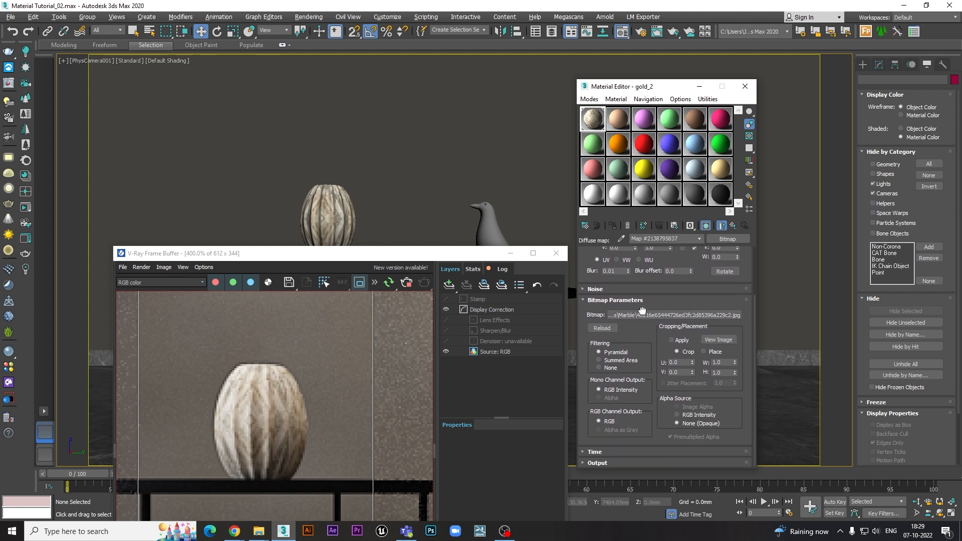
click(631, 464)
drag(653, 257, 665, 424)
drag(649, 283, 653, 355)
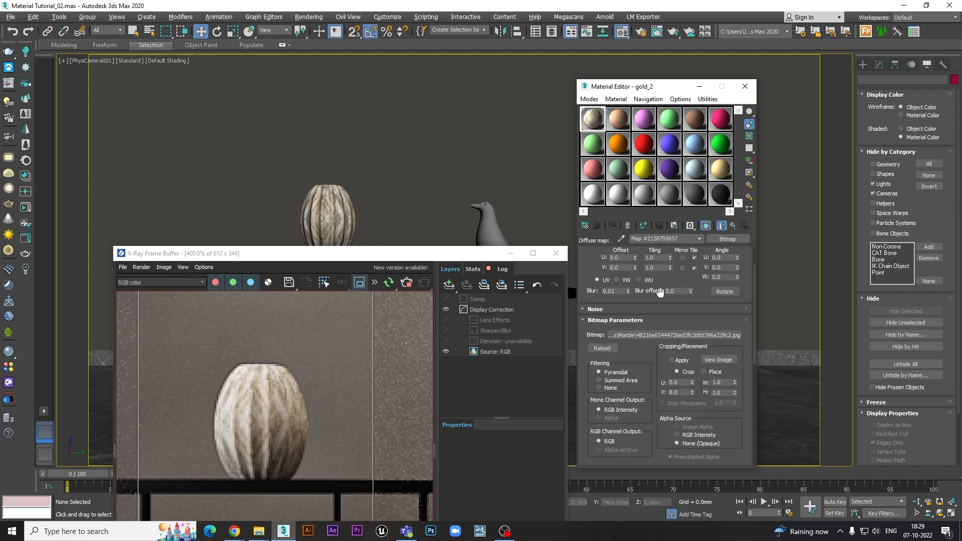
scroll(660, 282, up, 2)
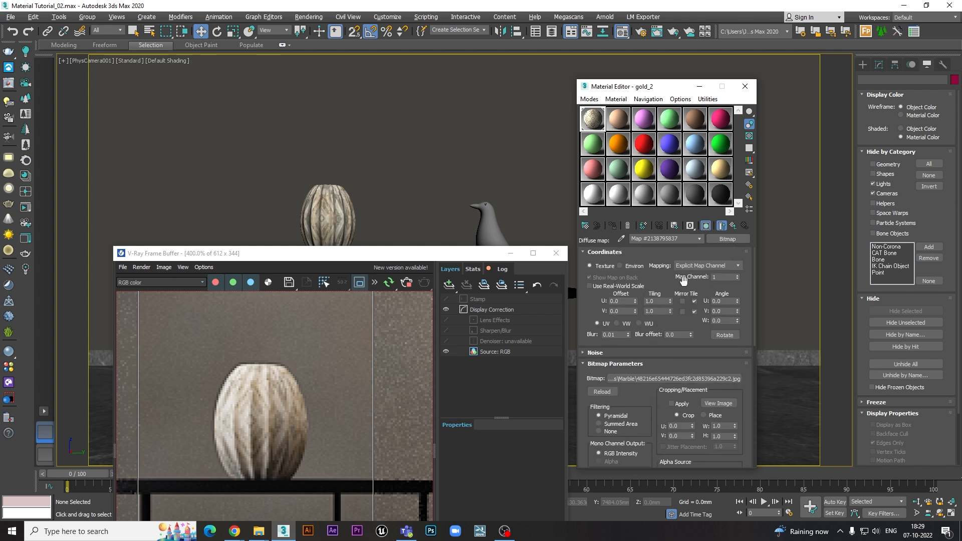
- Clear the diffuse map from the parent gold_2 material and show the shaded material on the vase in the viewport
click(732, 225)
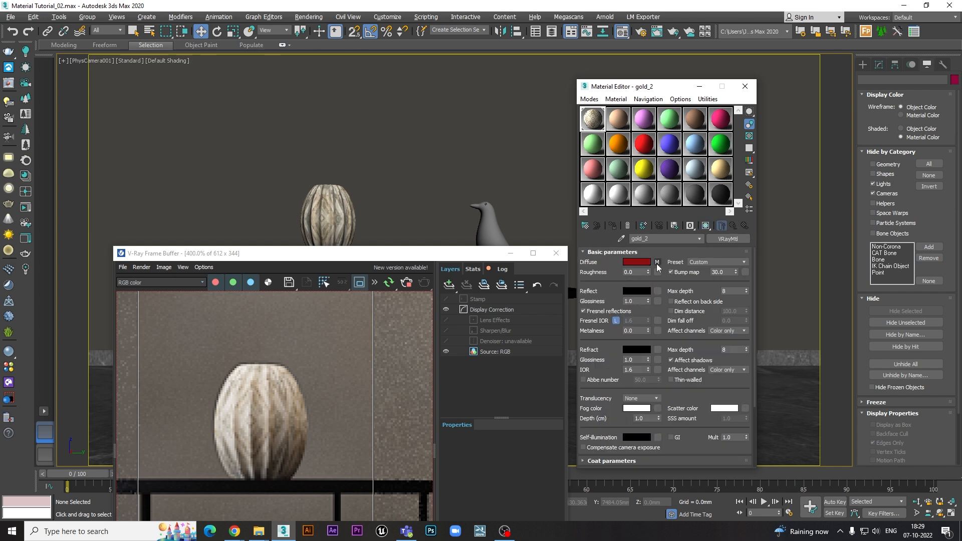
right_click(657, 264)
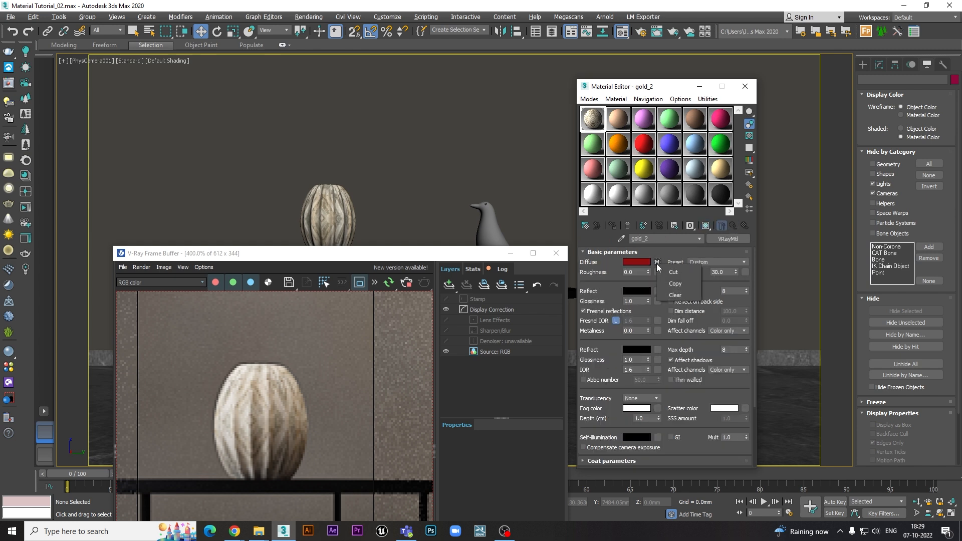
right_click(658, 260)
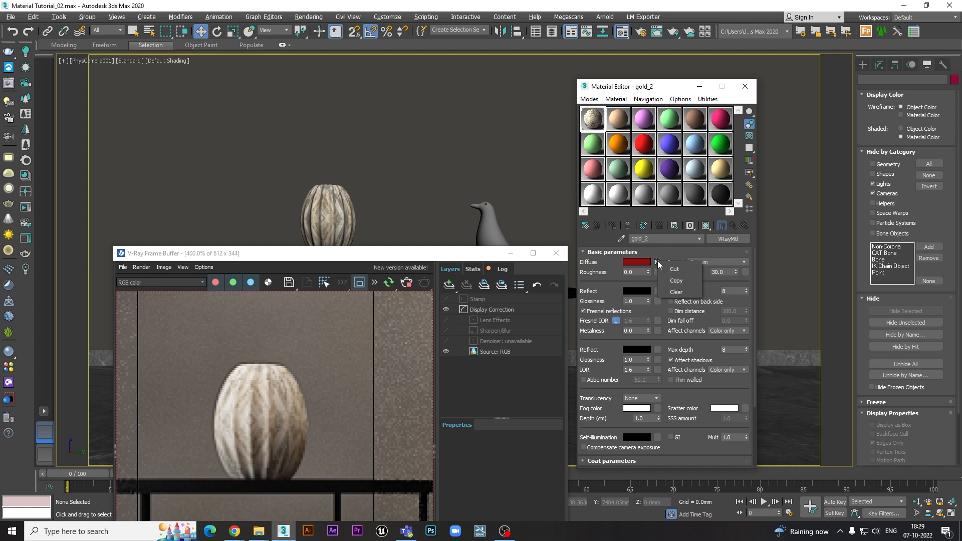
click(671, 295)
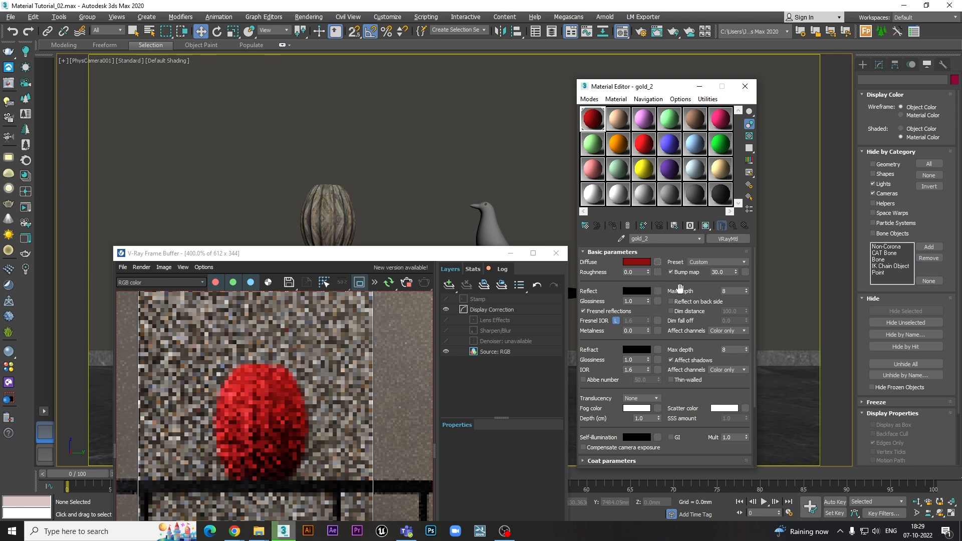
drag(455, 257, 474, 230)
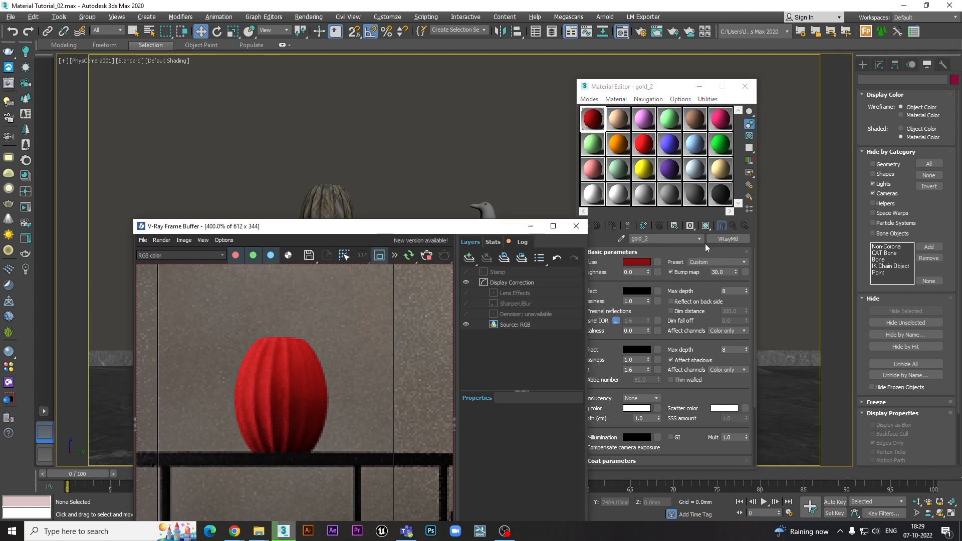
click(704, 226)
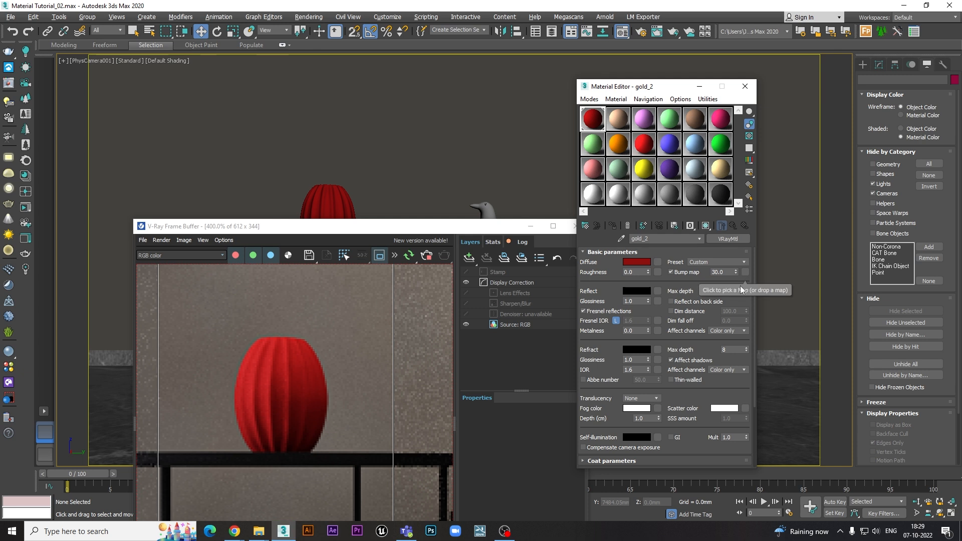
- Load eee30015.png from the Mask folder as the material's bump bitmap and inspect its effect on the vase in the interactive render
click(744, 272)
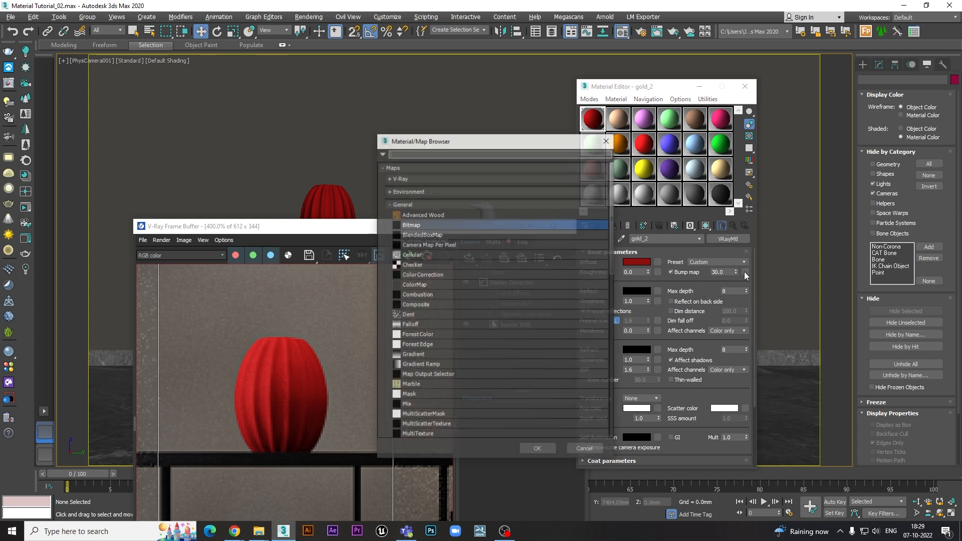
double_click(422, 224)
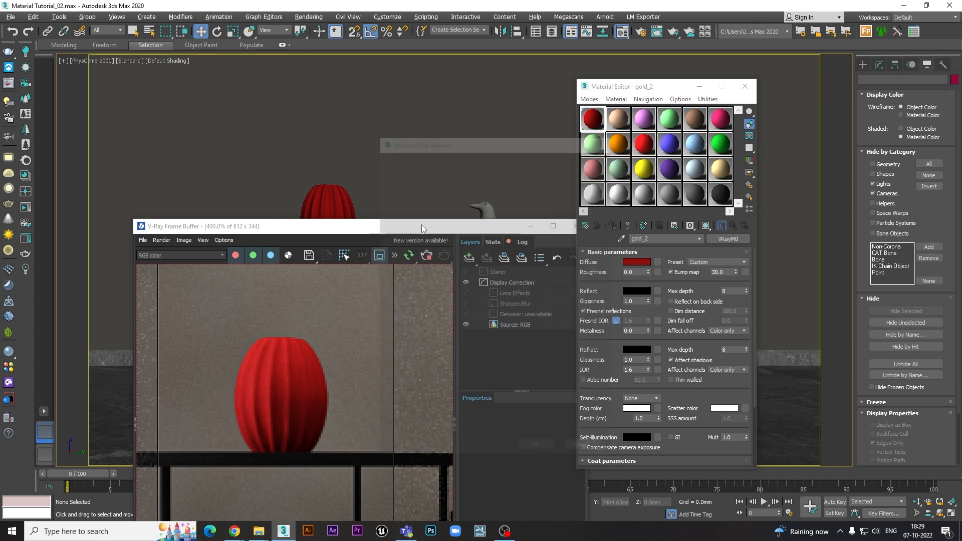
click(212, 52)
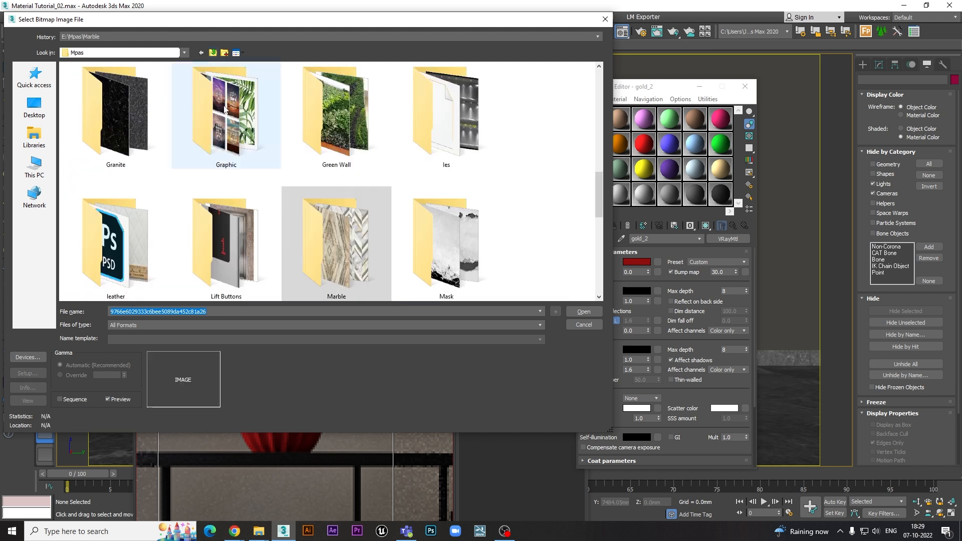
double_click(443, 232)
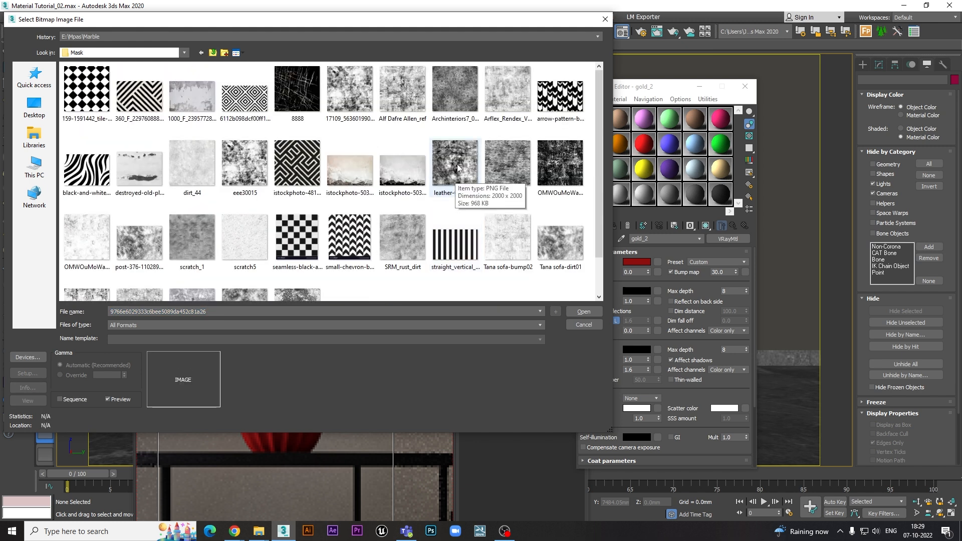
double_click(250, 160)
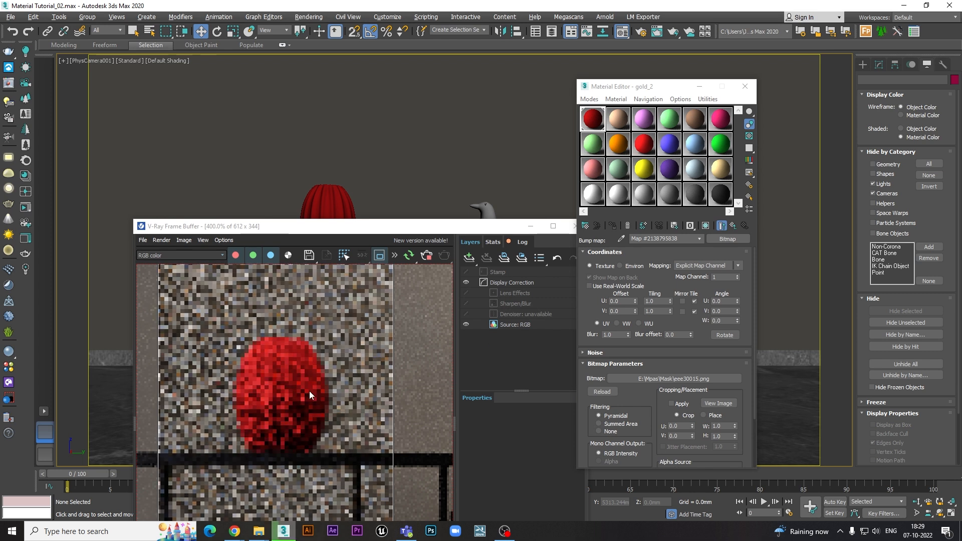
scroll(268, 405, up, 1)
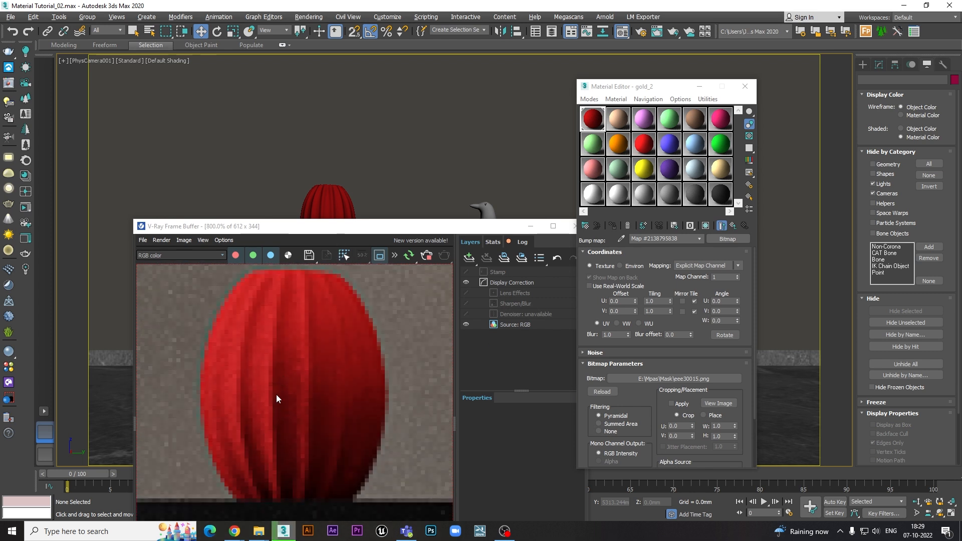
scroll(279, 391, down, 1)
drag(359, 236, 354, 253)
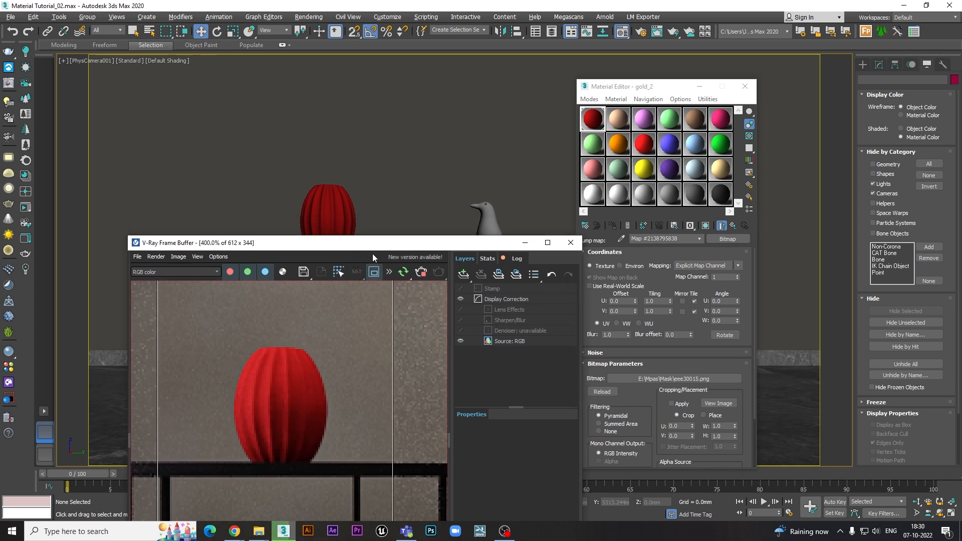
- Replace the bump bitmap with depositphotos_12649967.jpg from the Fabric Pillow folder
click(733, 227)
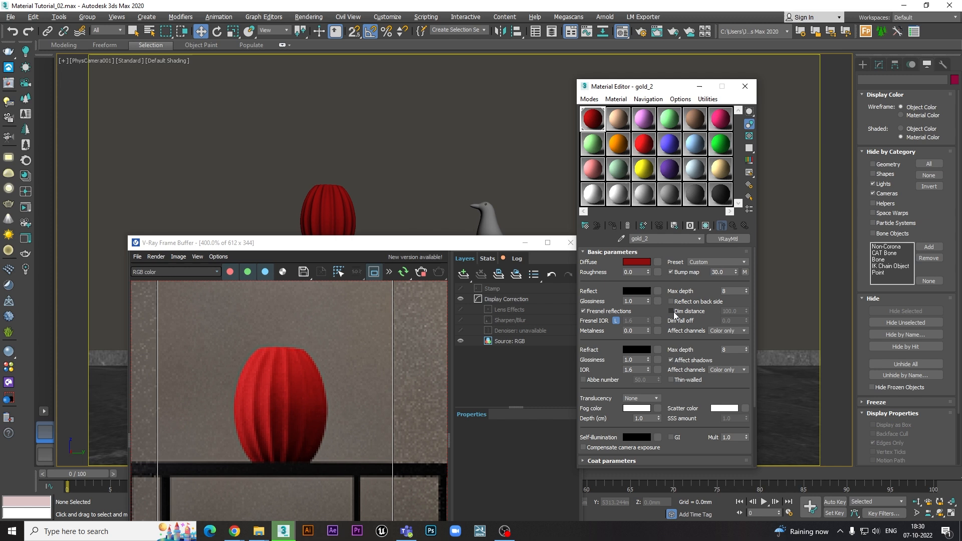
click(744, 272)
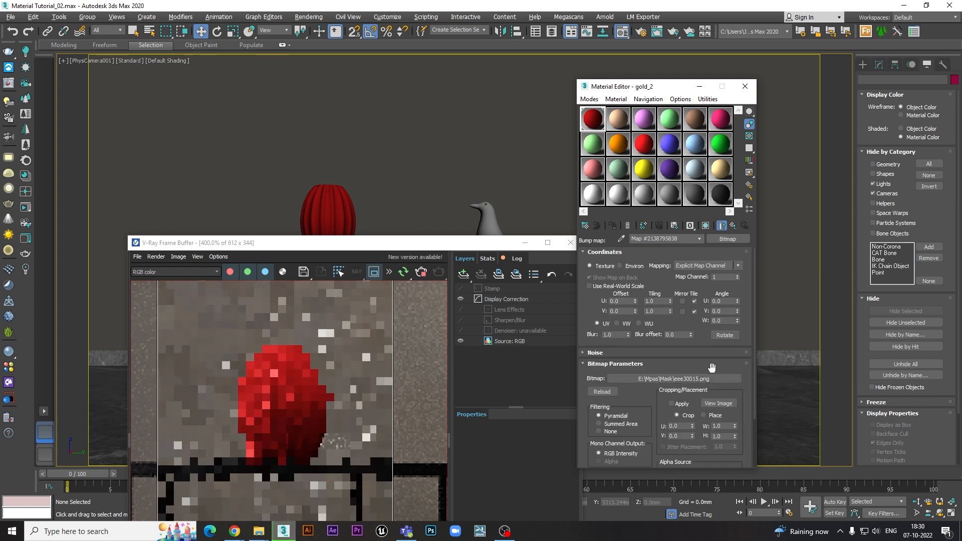
click(697, 380)
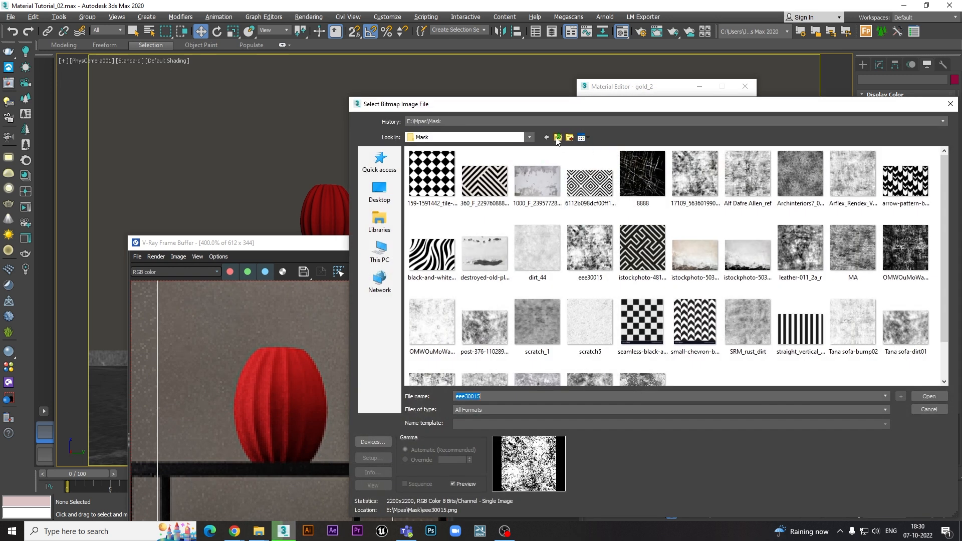
click(557, 137)
scroll(519, 272, up, 1)
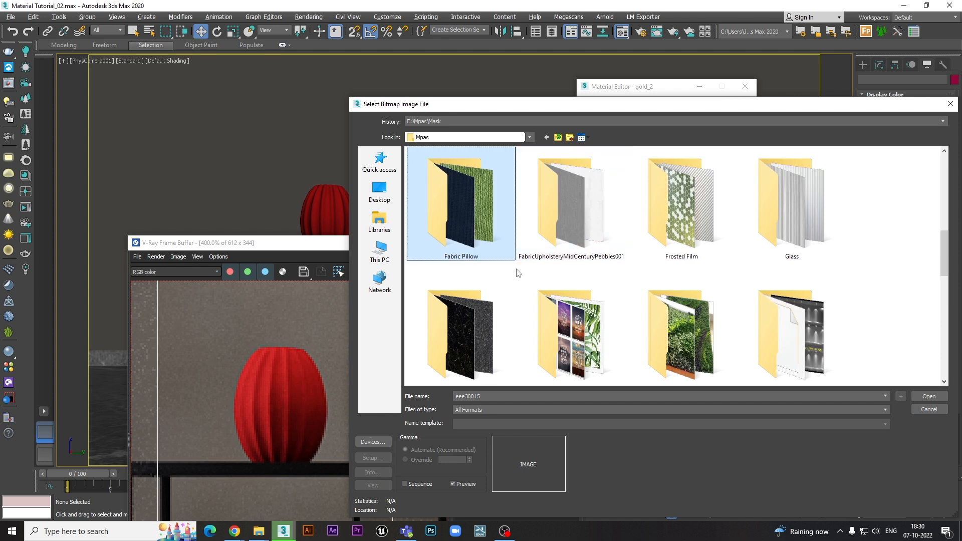
double_click(495, 240)
scroll(703, 235, down, 2)
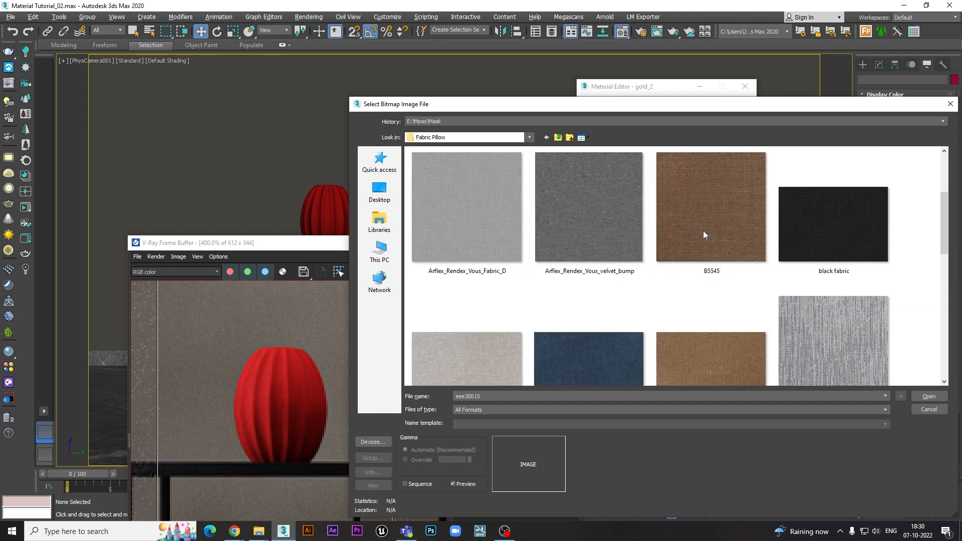
double_click(808, 305)
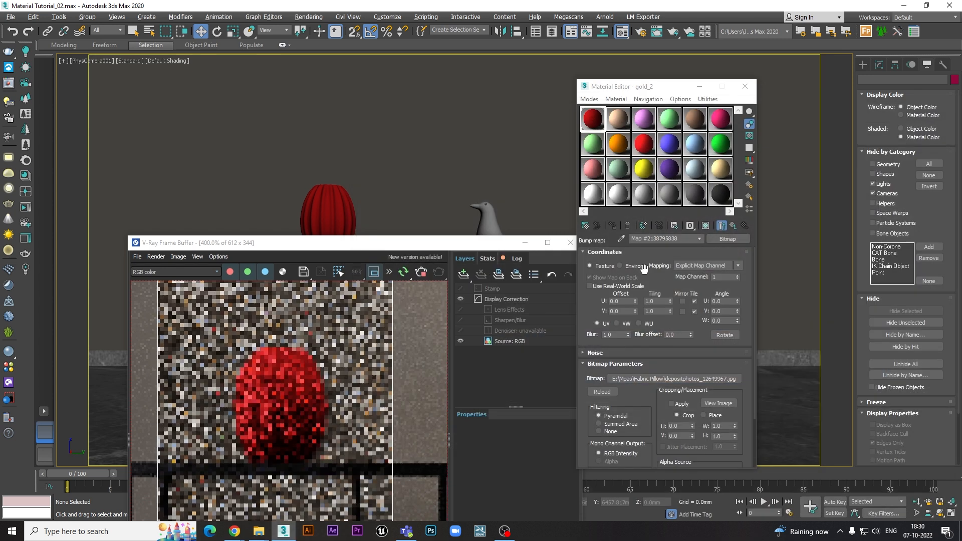
- Set the bump bitmap's blur to 0.01 and preview it on the vase in the viewport before switching back to the shaded material
click(706, 225)
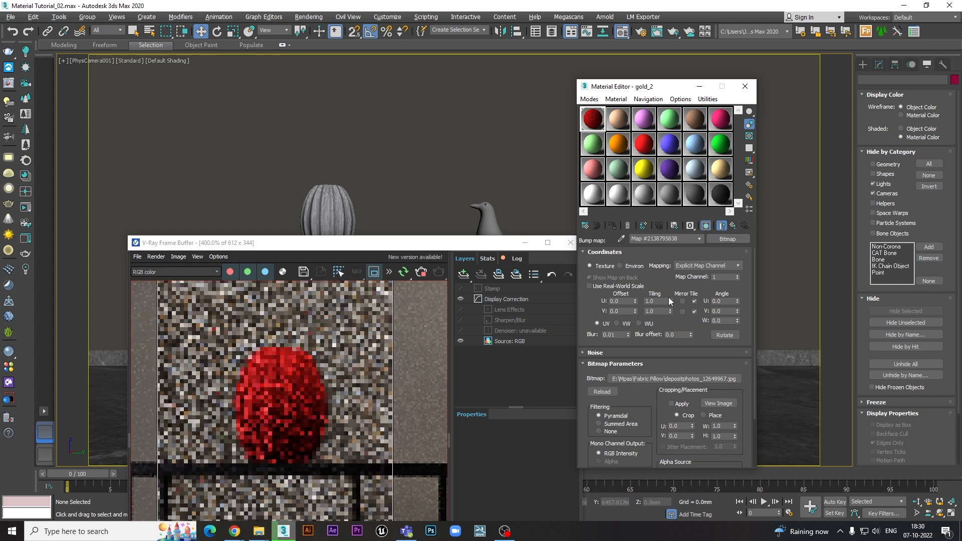
click(733, 225)
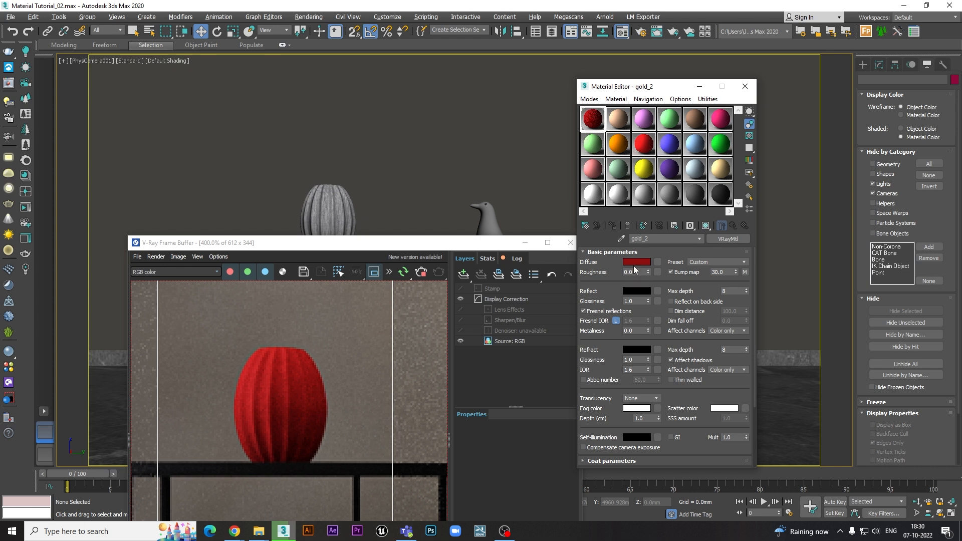
click(705, 225)
- Set the bump map amount to 50 and inspect the vase surface up close in the interactive render
double_click(719, 272)
text(50)
key(Return)
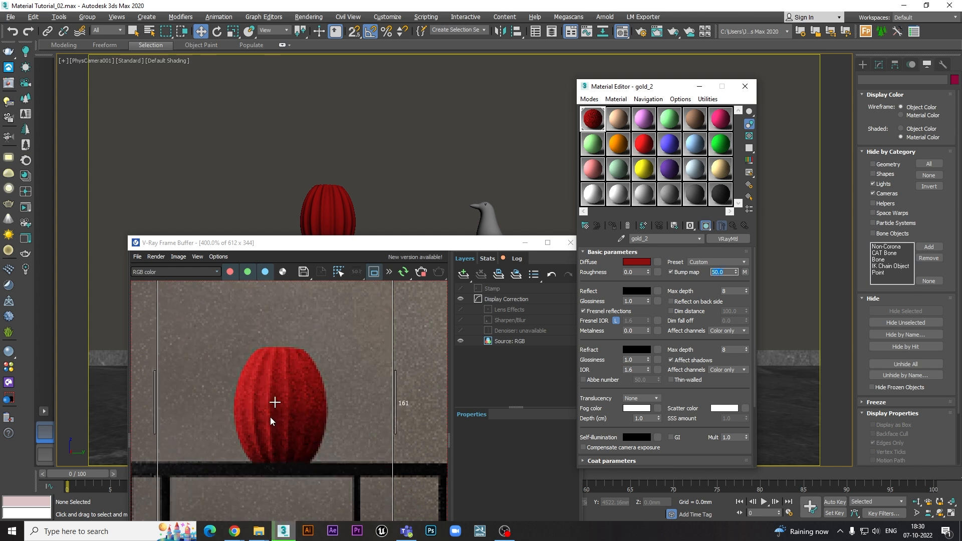
scroll(272, 416, up, 2)
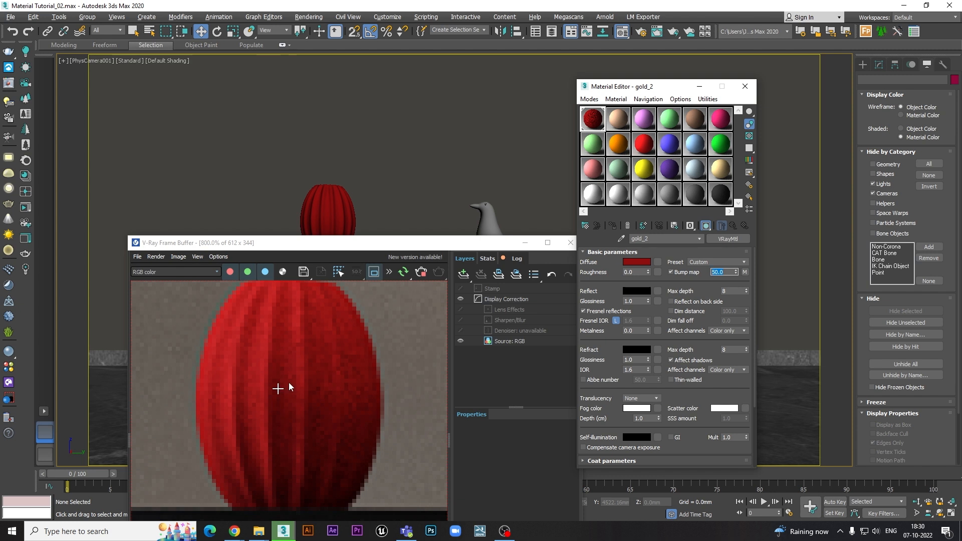
scroll(296, 359, down, 2)
drag(344, 243, 340, 178)
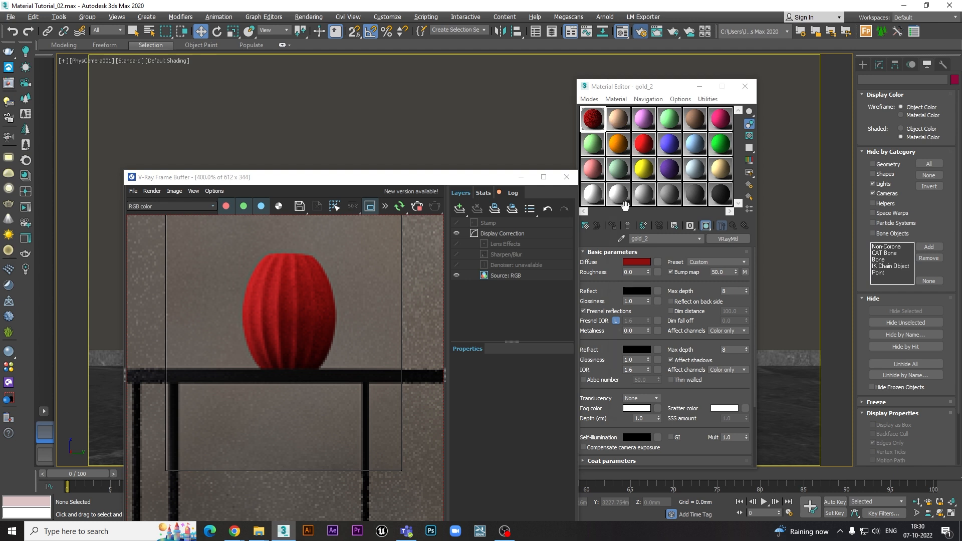
- Delete all four render elements from the render setup, including VRayRenderID and VRayWireColor
key(F10)
click(643, 136)
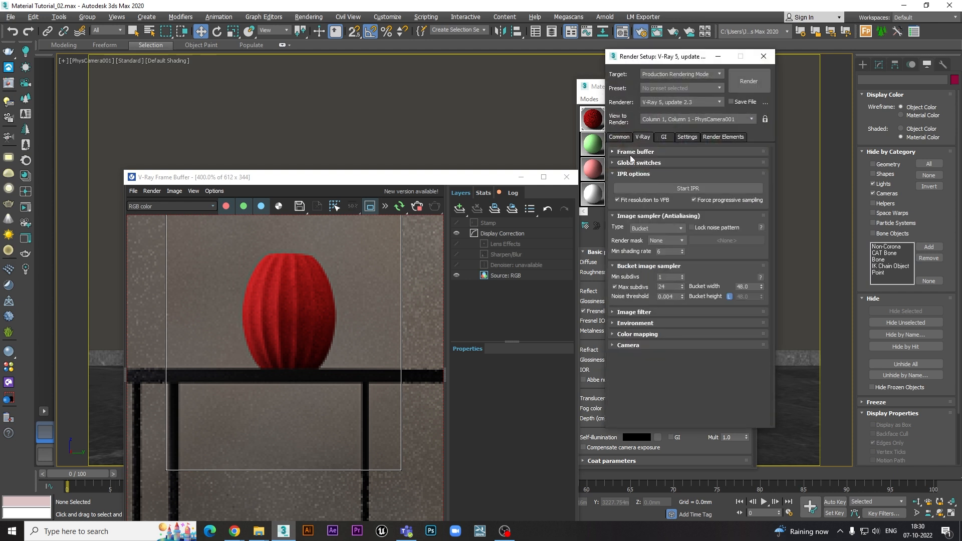
click(630, 155)
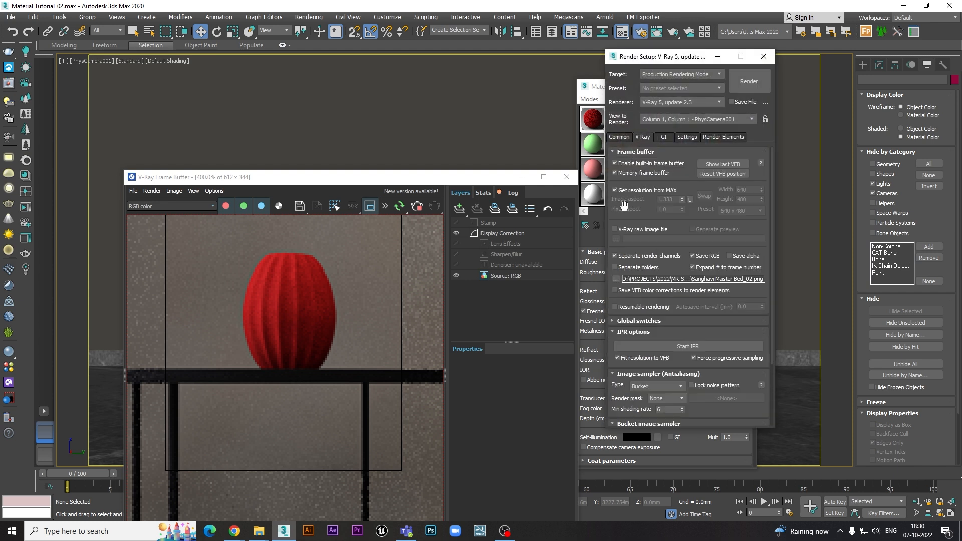
click(716, 137)
click(633, 198)
shift+click(633, 224)
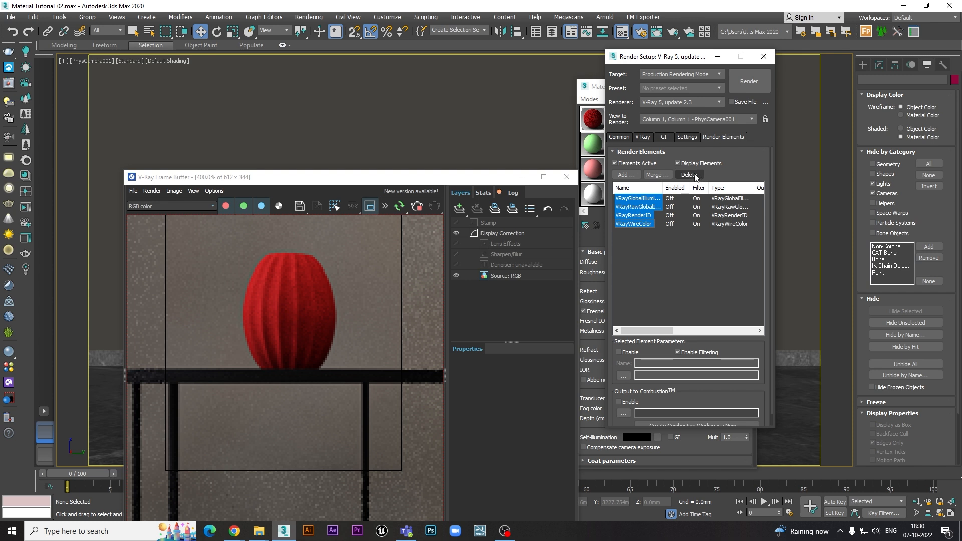
click(688, 174)
click(763, 56)
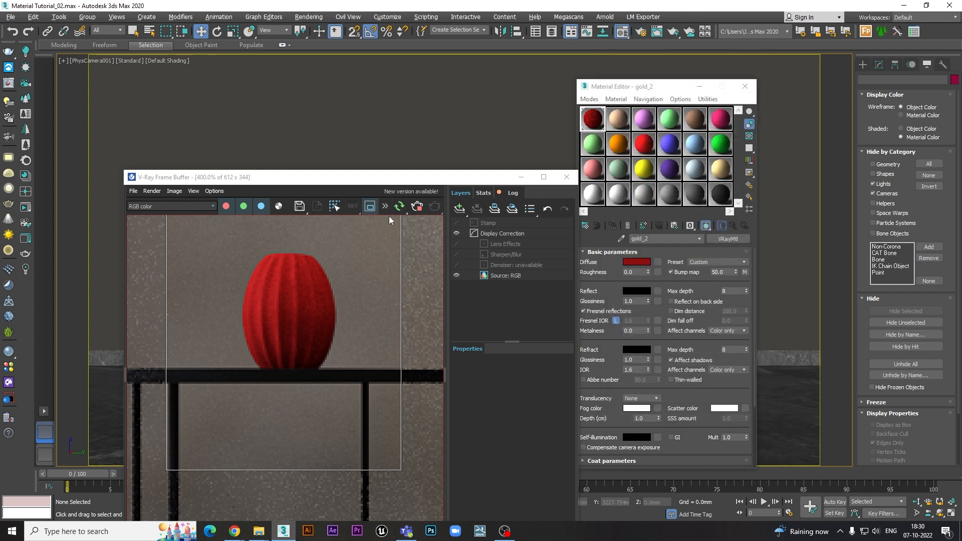
- Stop the interactive render, run a full 1920 x 1080 production render and examine the fabric bump on the vase at different zoom levels
click(418, 209)
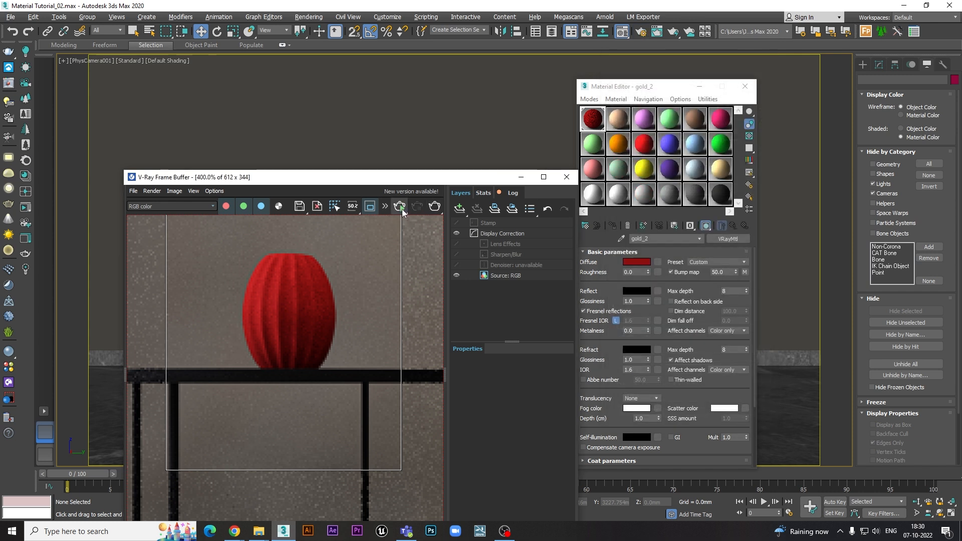
click(400, 206)
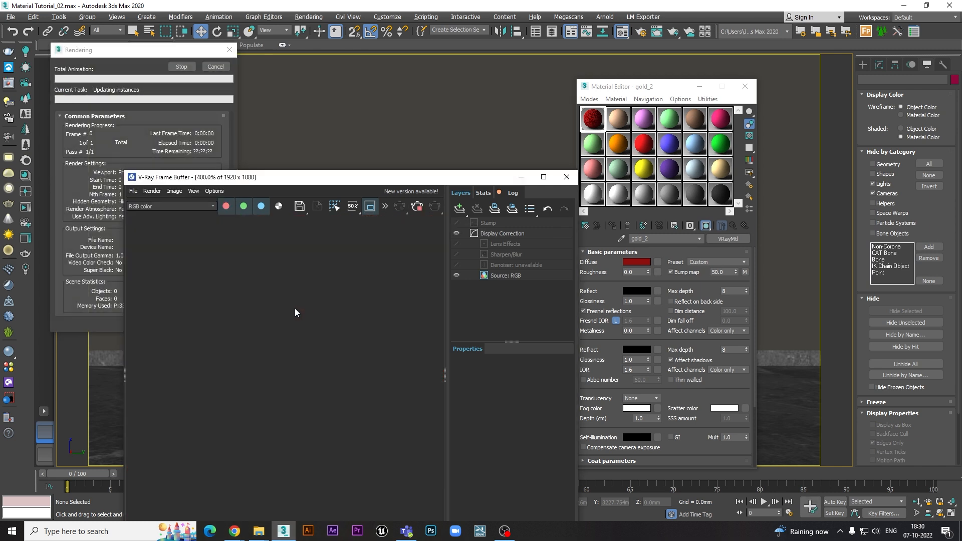
middle_drag(309, 224, 311, 351)
scroll(308, 295, down, 1)
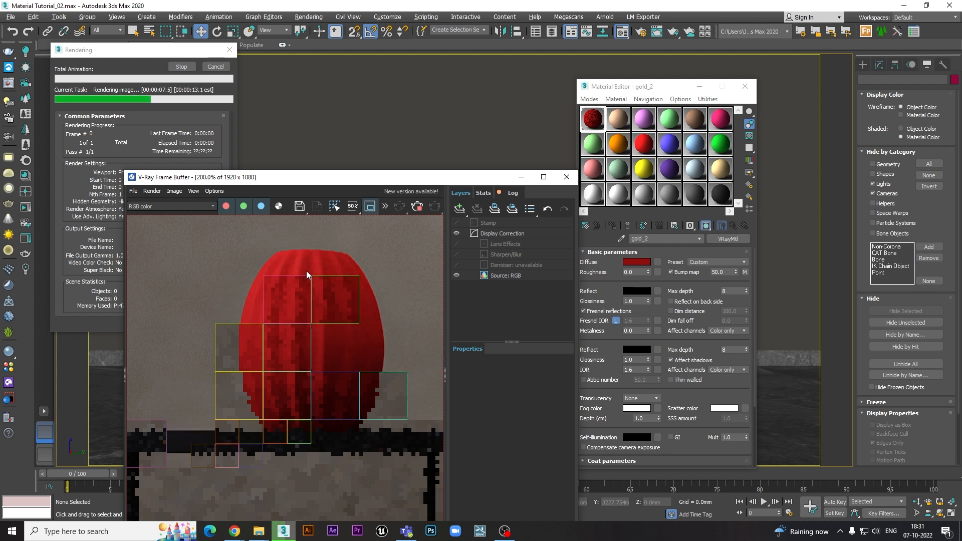
scroll(337, 341, up, 1)
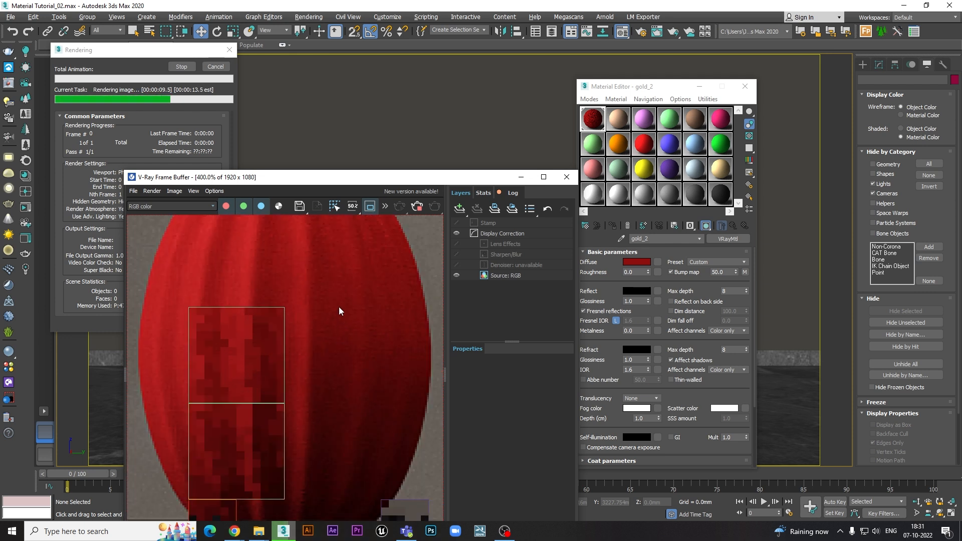
scroll(329, 337, down, 1)
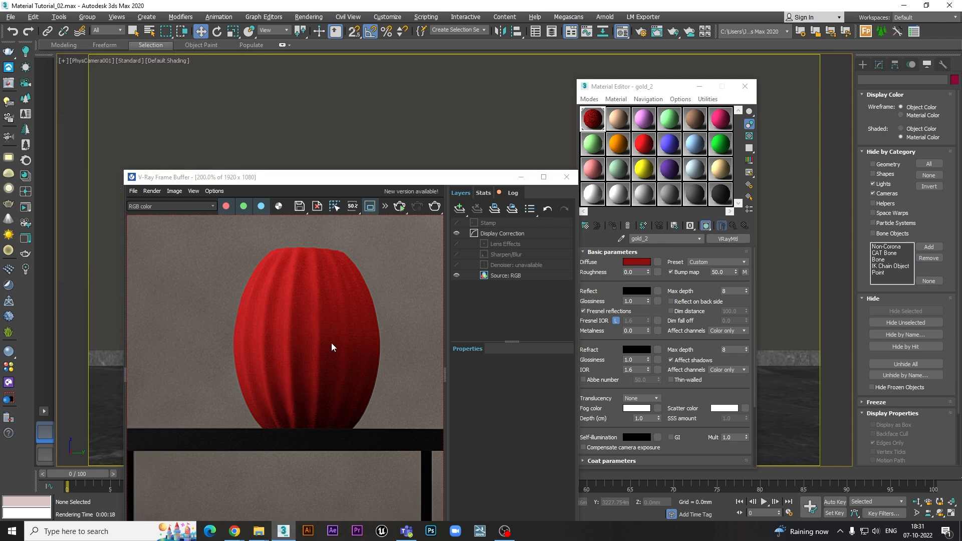
scroll(300, 321, down, 1)
scroll(299, 318, up, 2)
scroll(314, 324, down, 1)
middle_drag(317, 310, 315, 329)
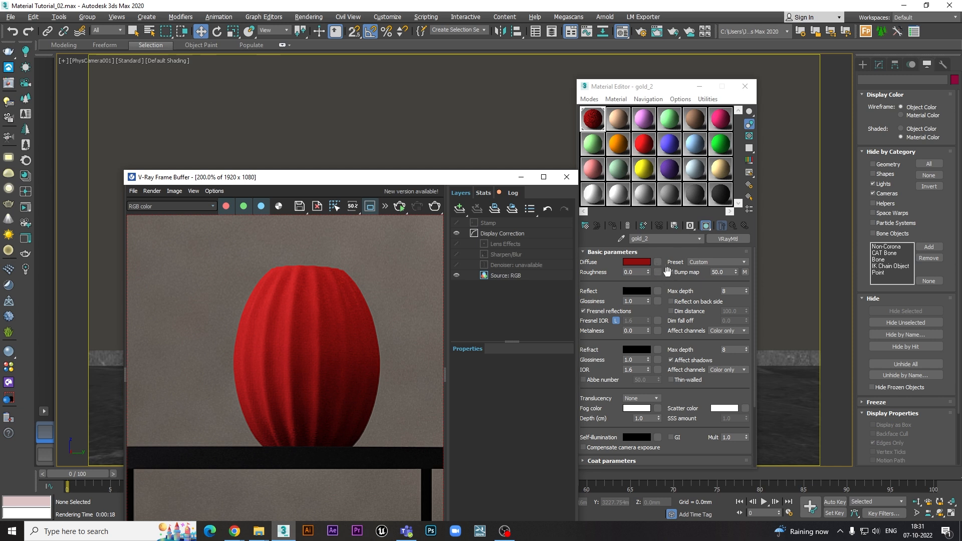
- Clear the material's bump map and restart interactive rendering on the plain red vase
right_click(744, 272)
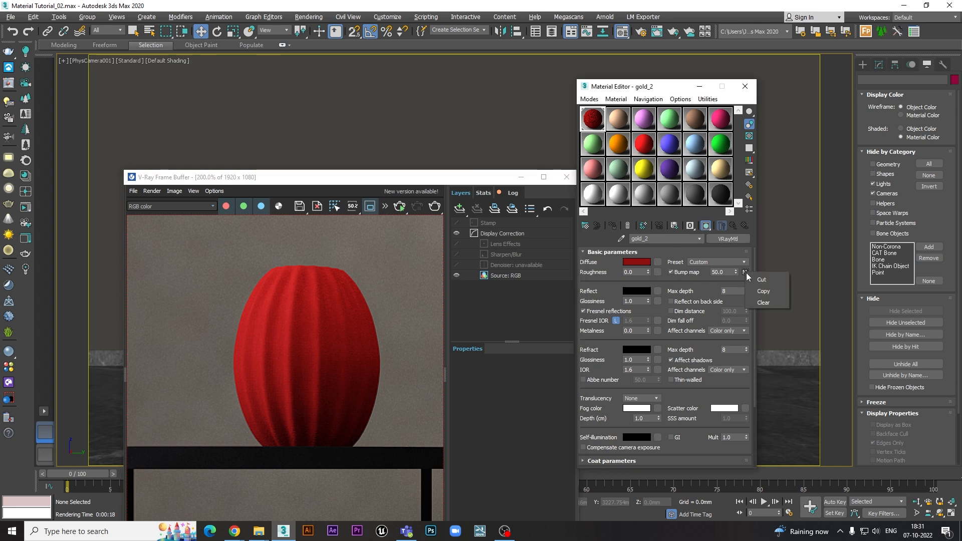
click(758, 300)
click(399, 204)
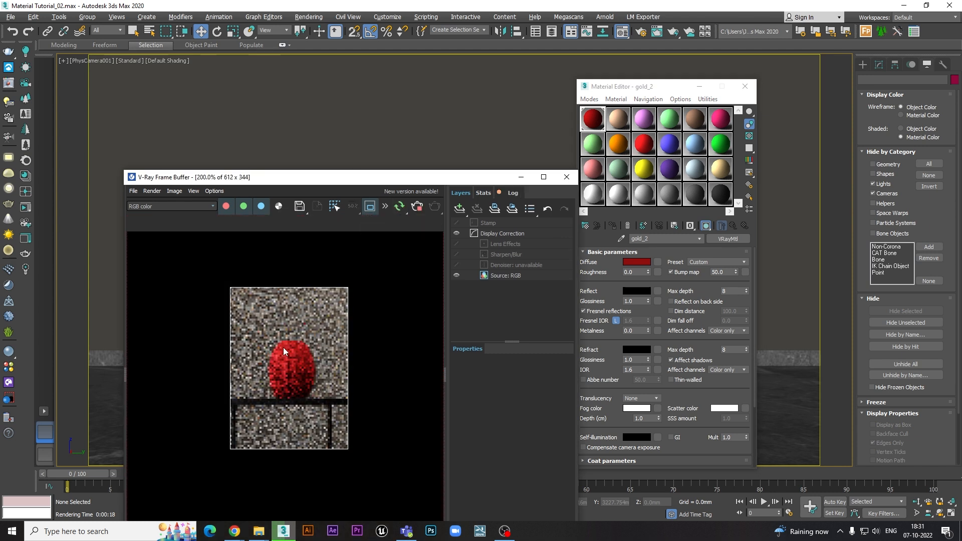
scroll(299, 351, up, 2)
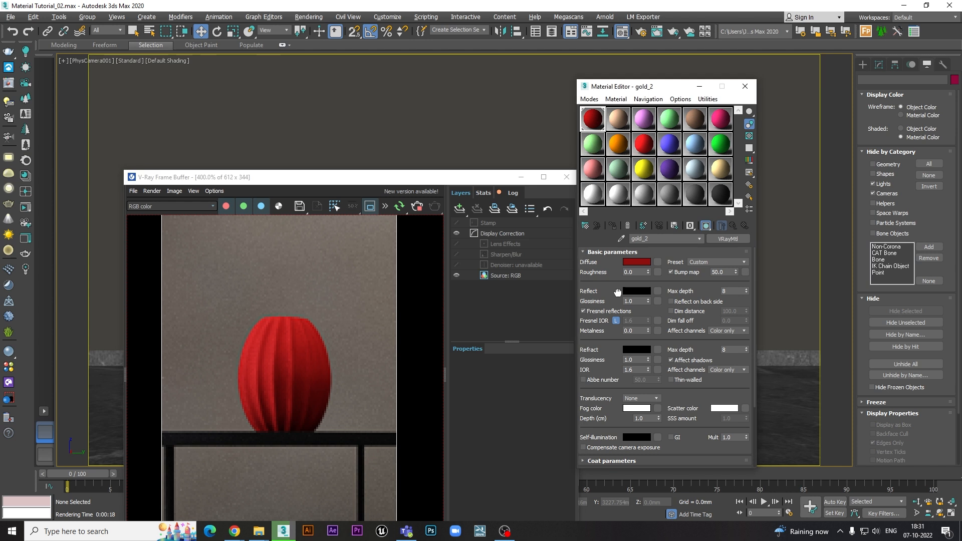
drag(483, 181, 457, 147)
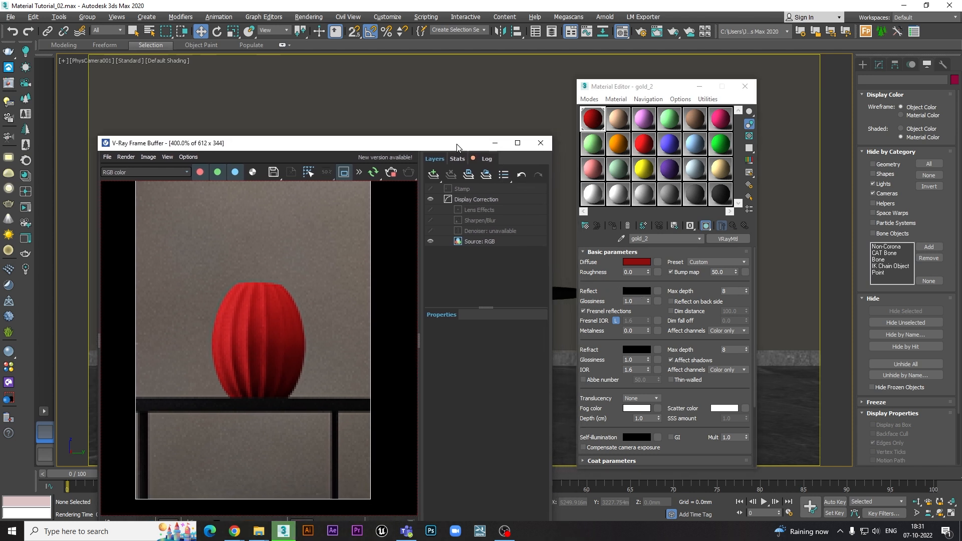
- Set the material's reflection colour to pure white with a value of 255
click(634, 290)
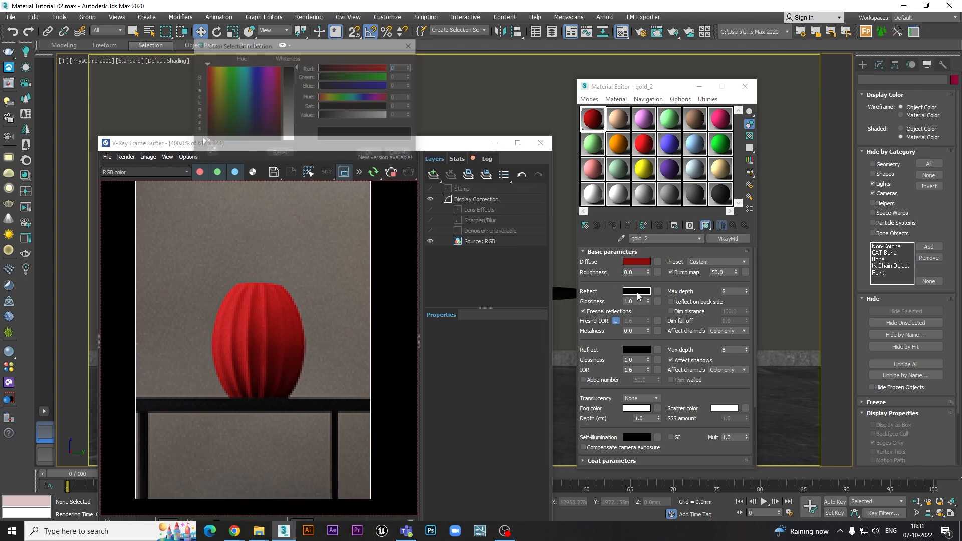
drag(295, 129, 295, 142)
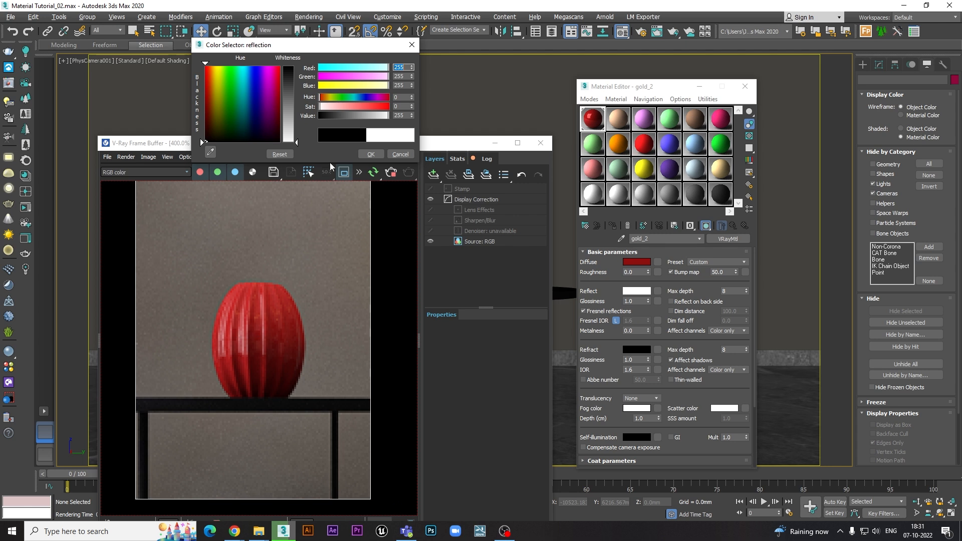
click(370, 155)
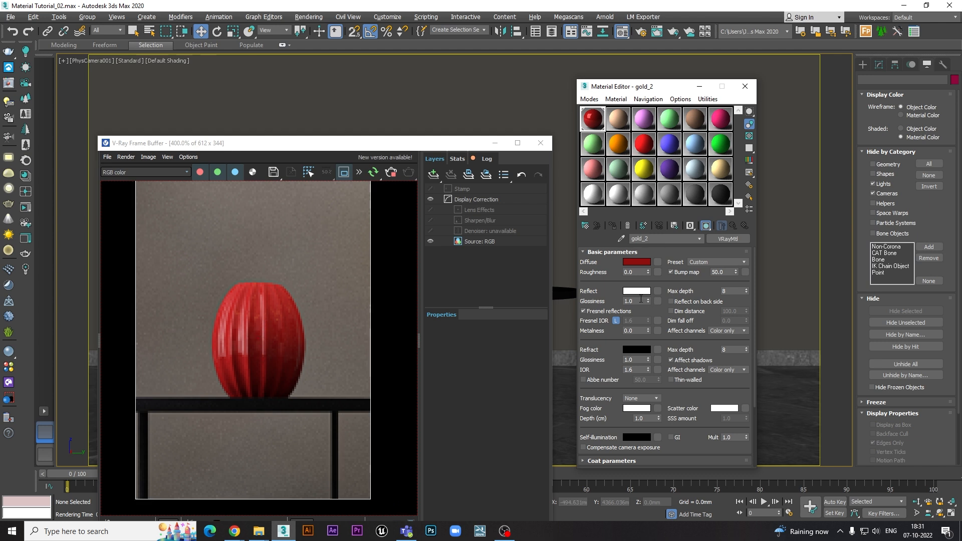
- Turn off Fresnel reflections, try reflection colour values of 18, 45 and 91, and discard the colour change
click(582, 312)
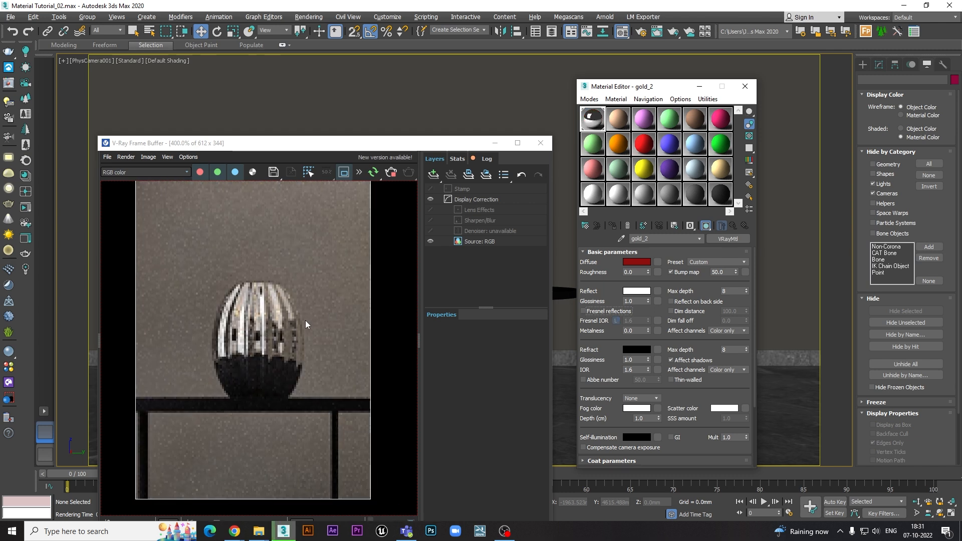
click(635, 292)
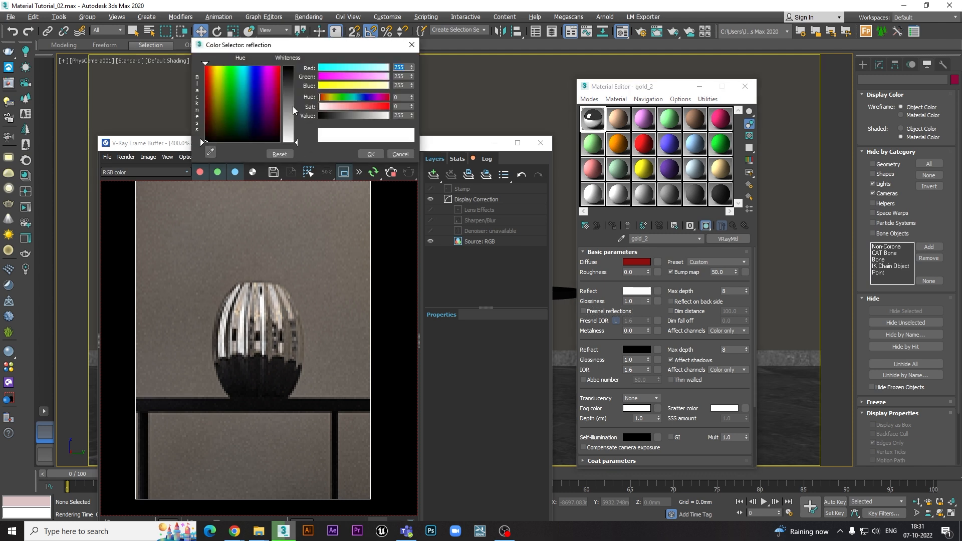
drag(296, 142, 296, 74)
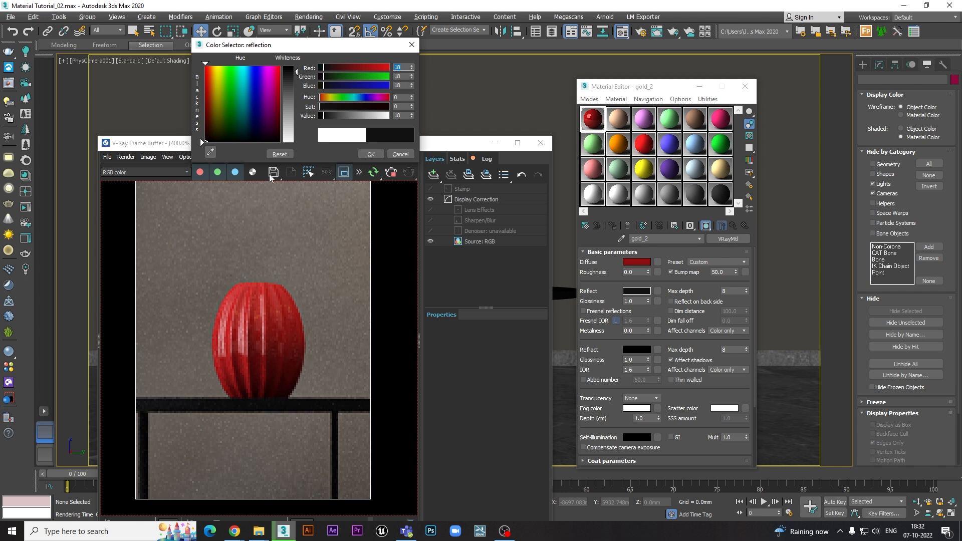
click(294, 81)
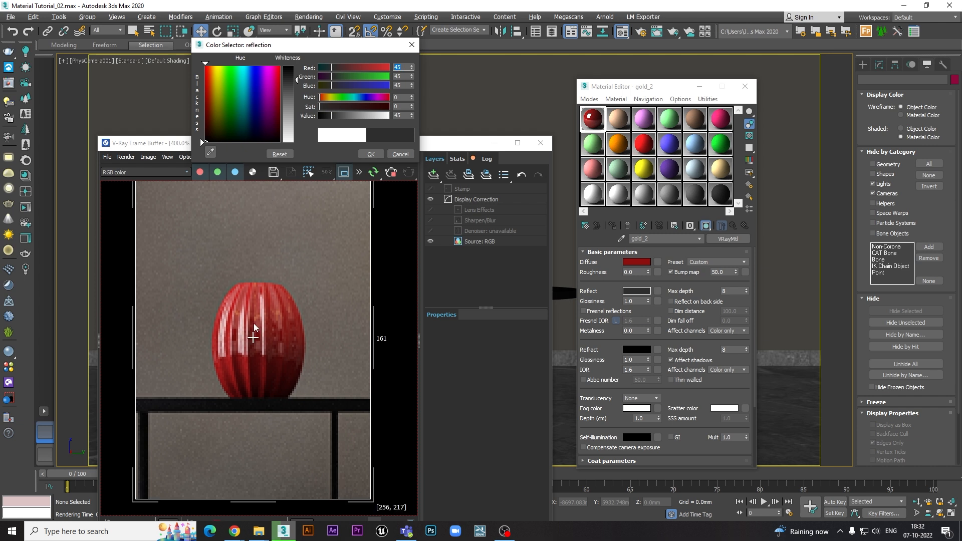
click(296, 94)
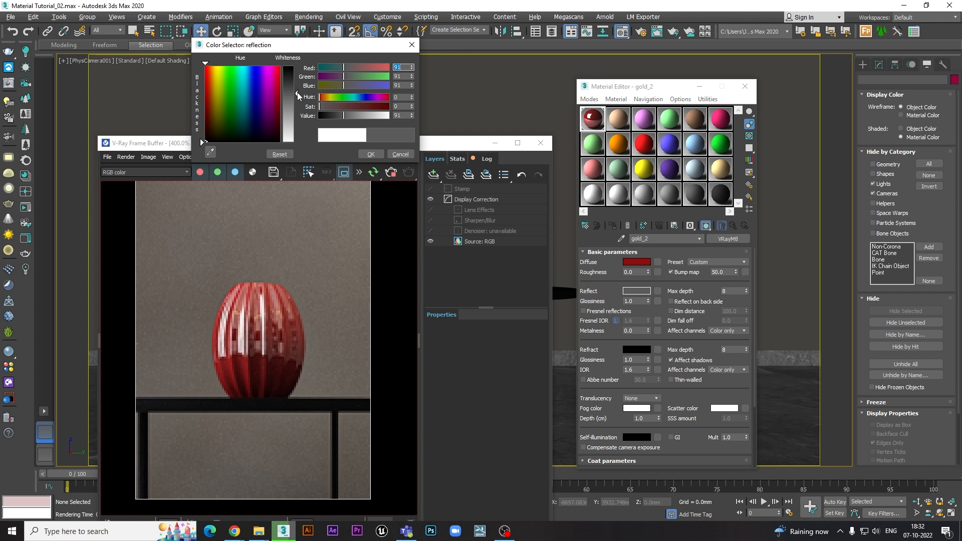
click(400, 154)
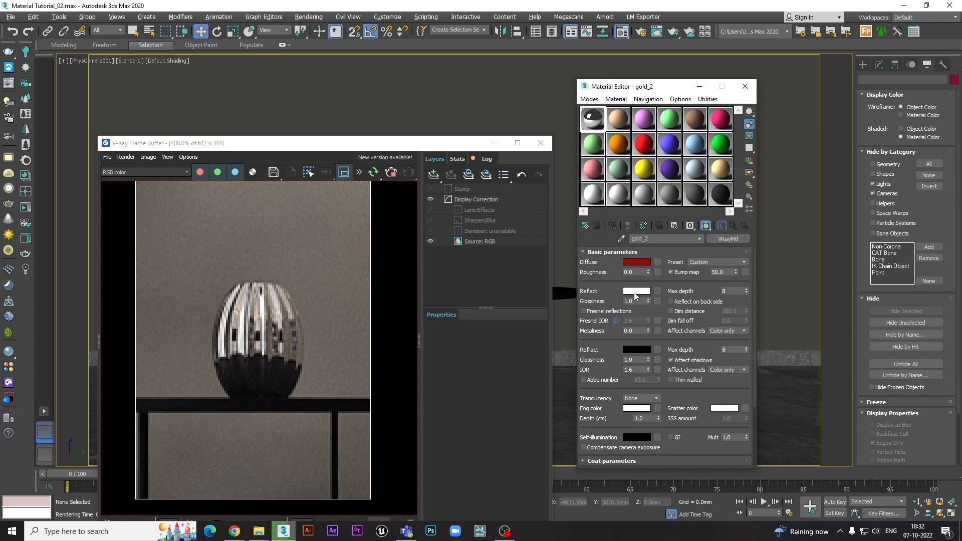
- Set the material's reflection colour to mid-grey with a value of 153
click(635, 291)
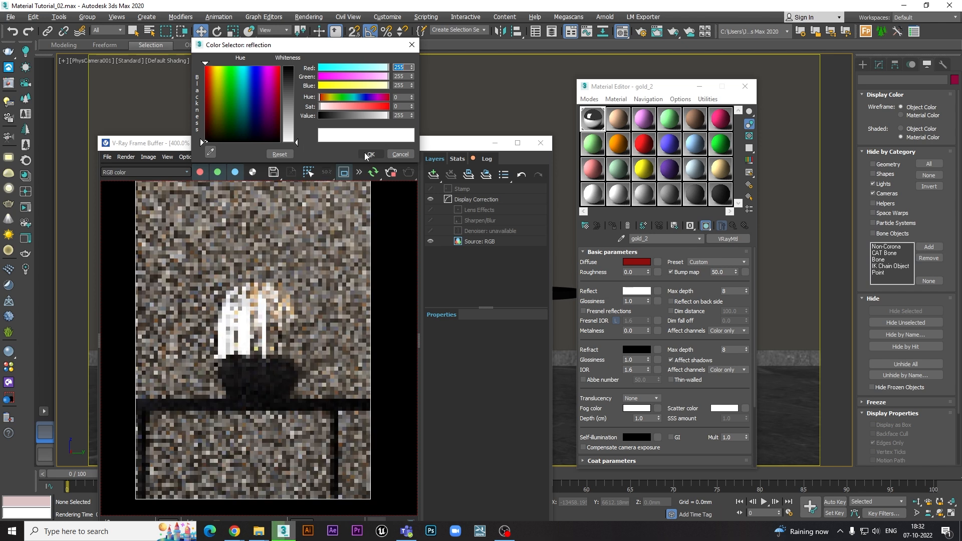
click(368, 155)
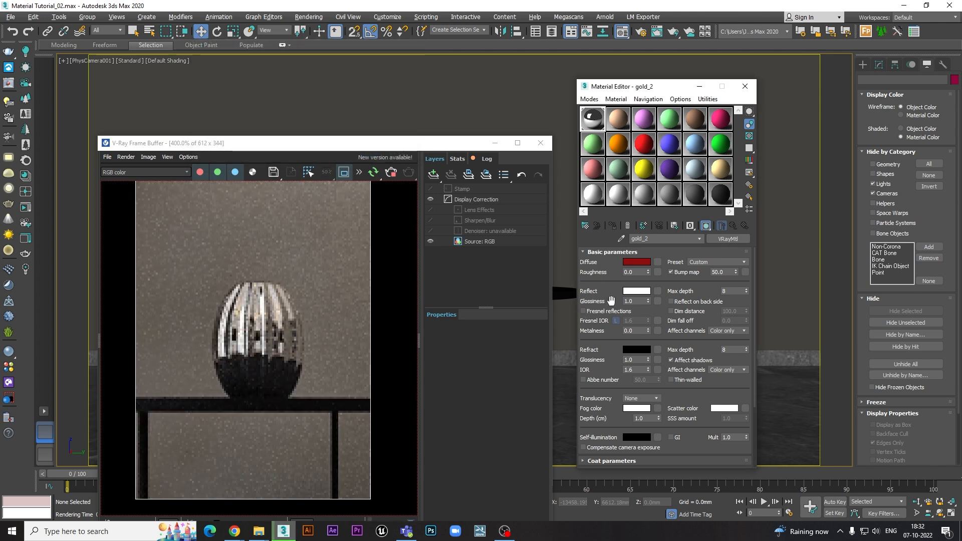
click(632, 291)
drag(380, 115, 361, 116)
click(370, 154)
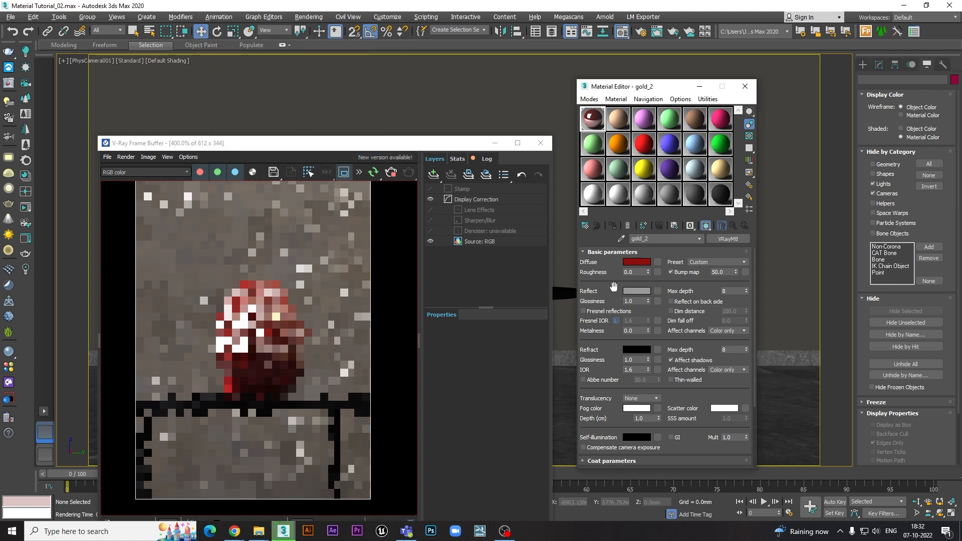
- Set the reflection glossiness to 0.7 and open an enlarged preview of the gold_2 sample, placed clear of the rendered vase
drag(635, 301, 618, 301)
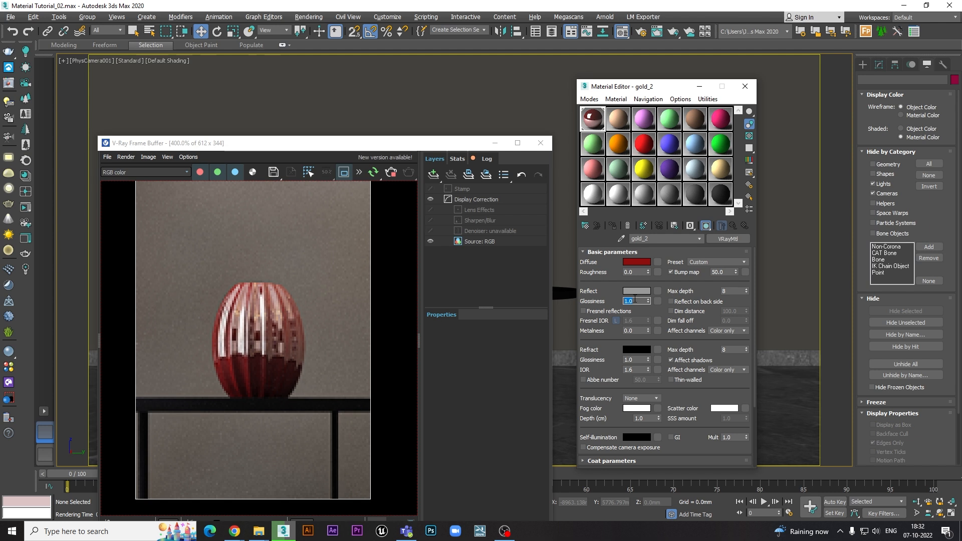
text(.7)
key(Return)
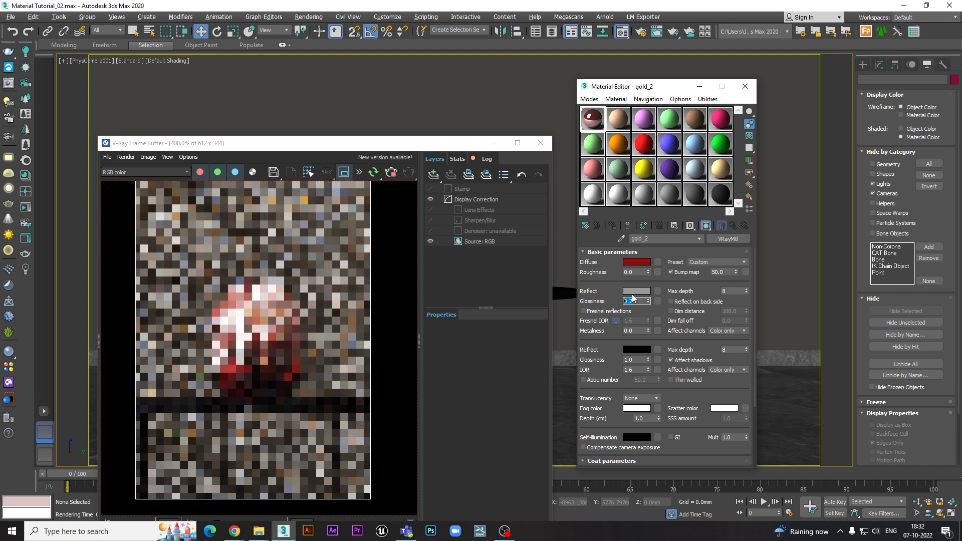
double_click(591, 119)
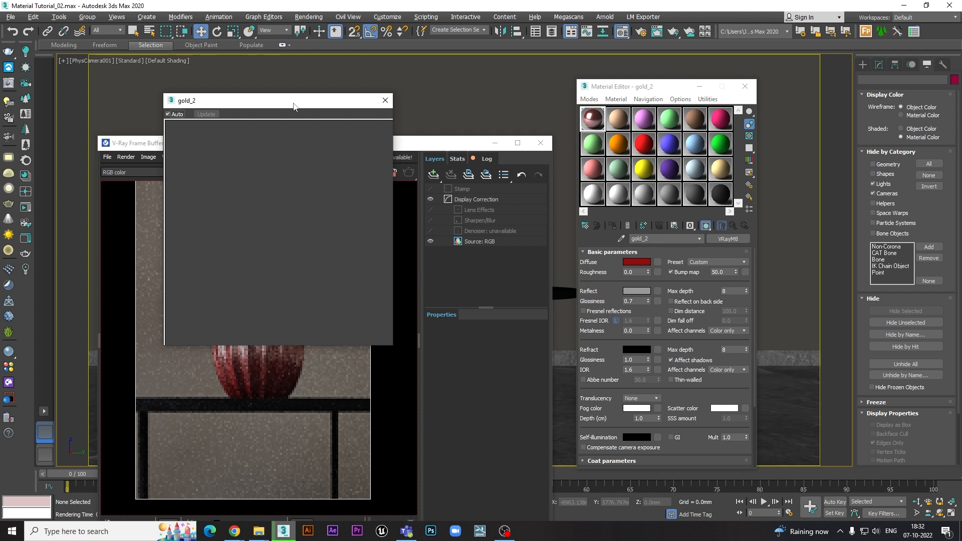
drag(297, 106, 235, 39)
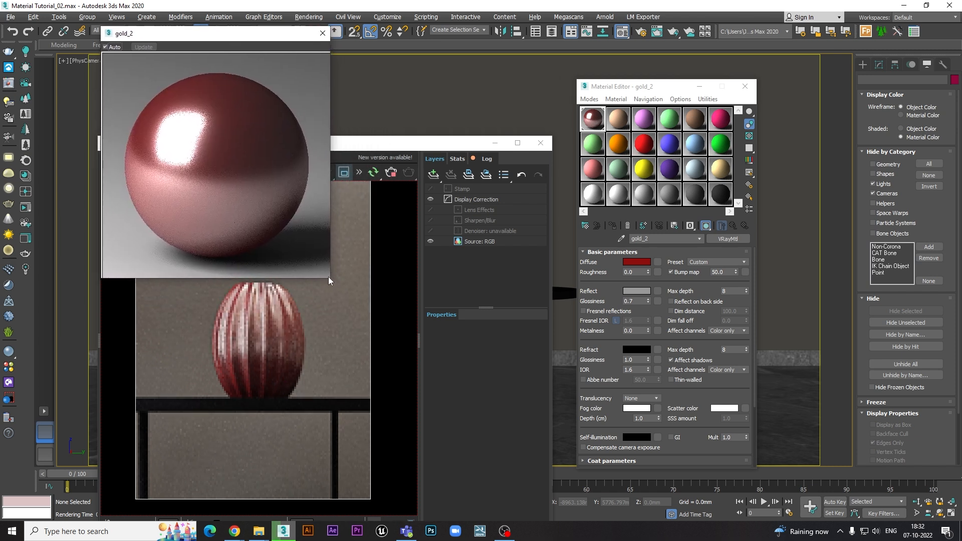
- Compare reflection glossiness values of 0.5 and 0.9, and finish with glossiness at 1.0
click(634, 301)
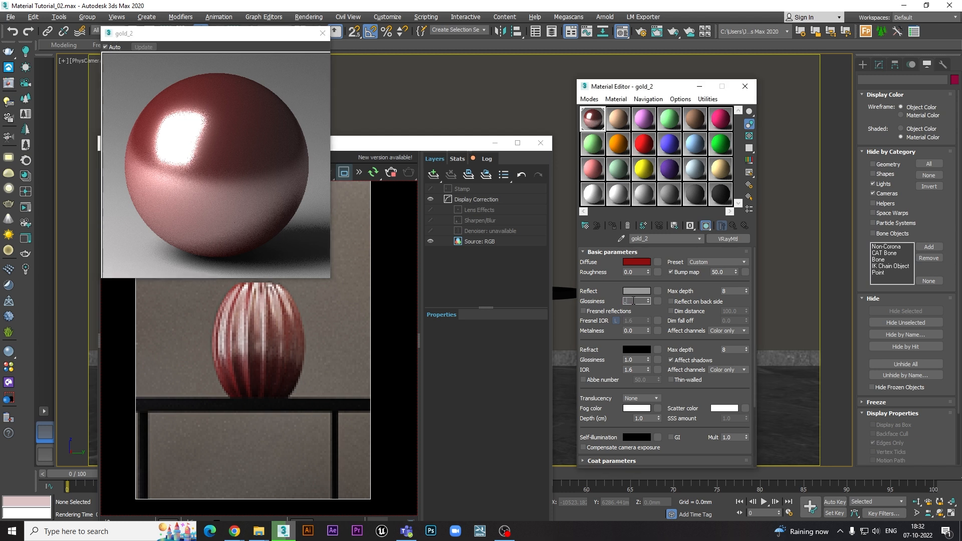
text(0.5)
key(Return)
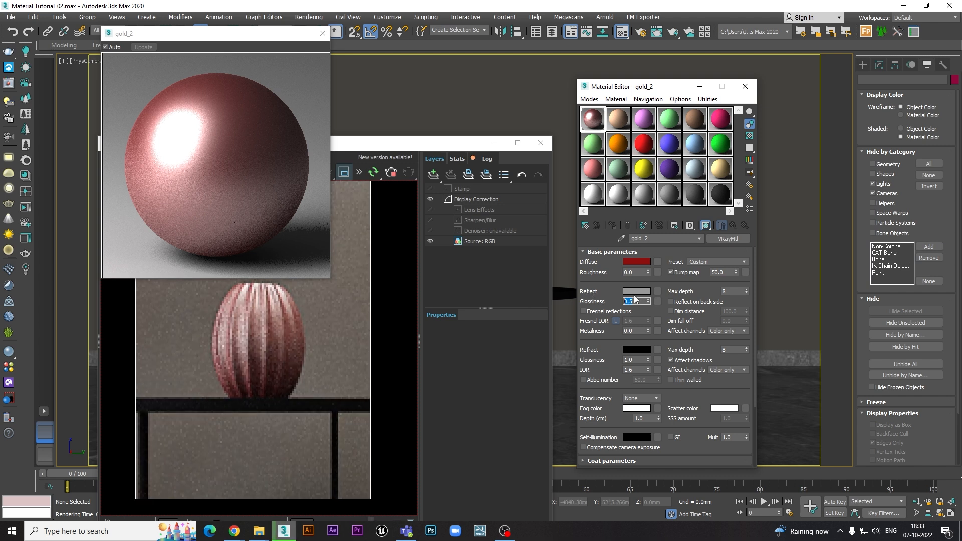
text(0.9)
key(Return)
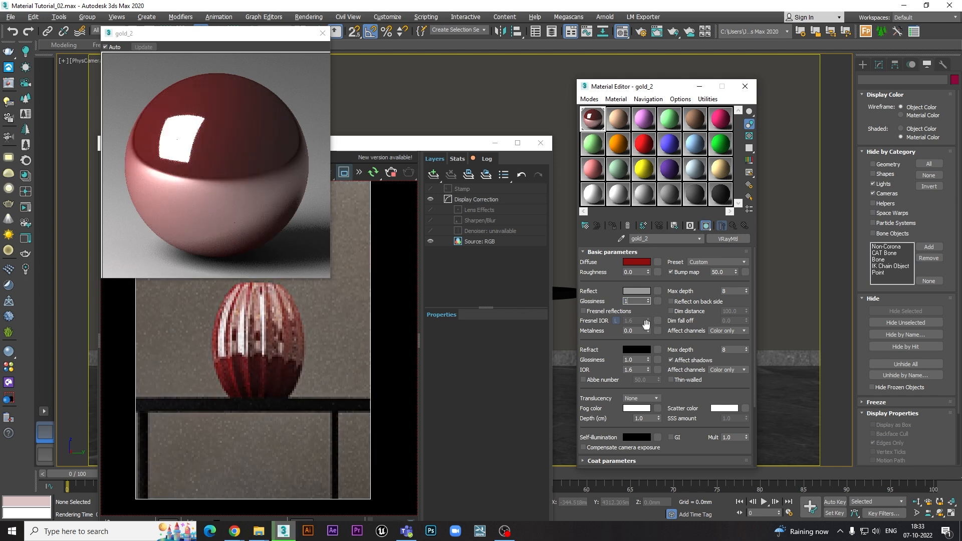
text(1)
key(Return)
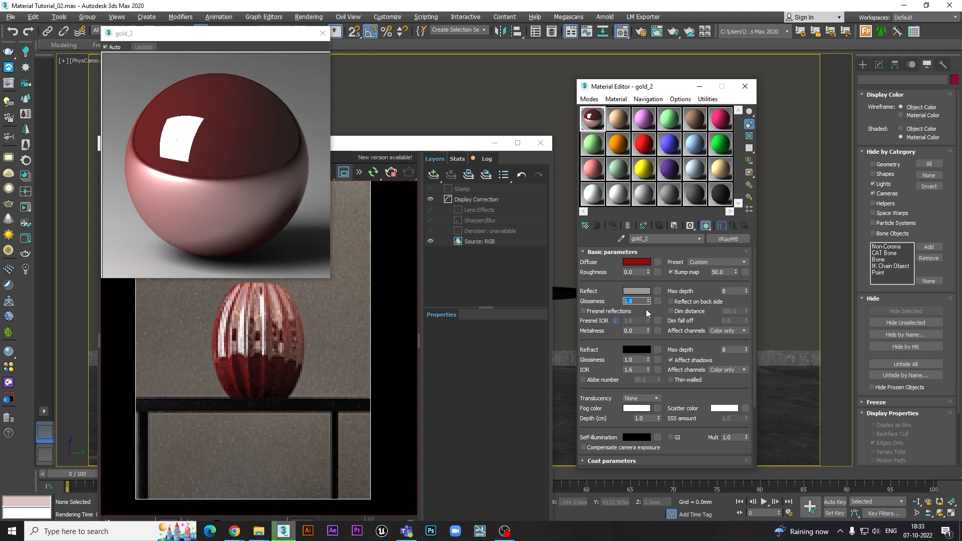
- Turn Fresnel reflections on and set the reflection colour to pure white
click(584, 312)
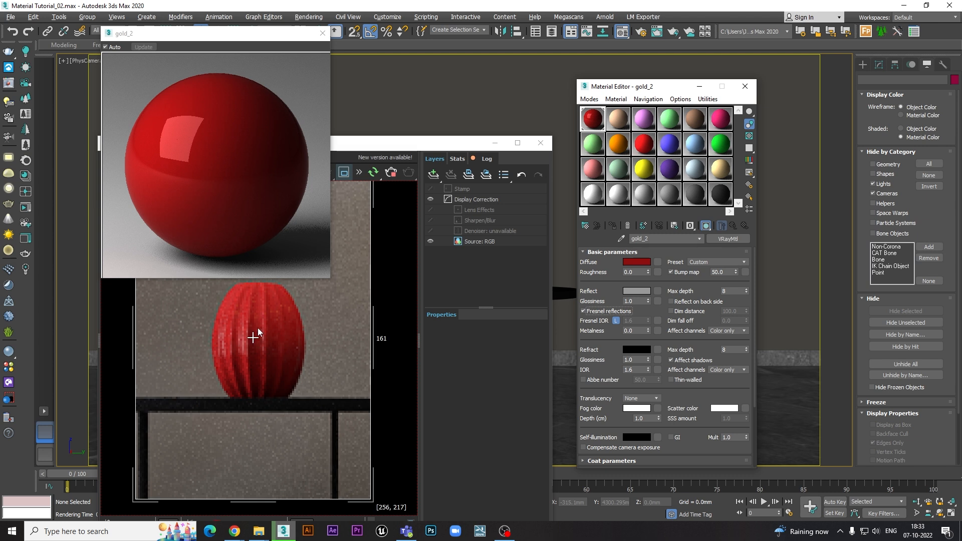
click(634, 291)
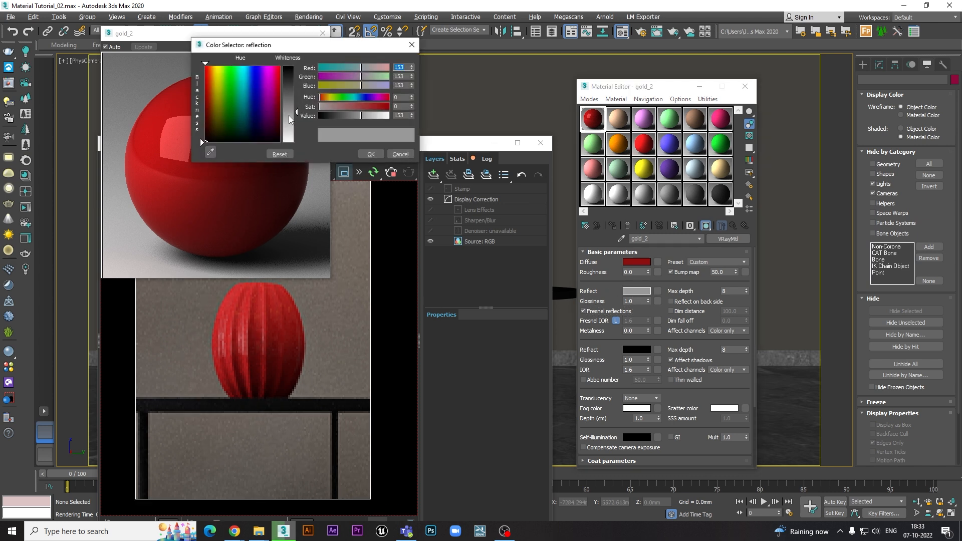
drag(295, 113, 296, 146)
click(363, 153)
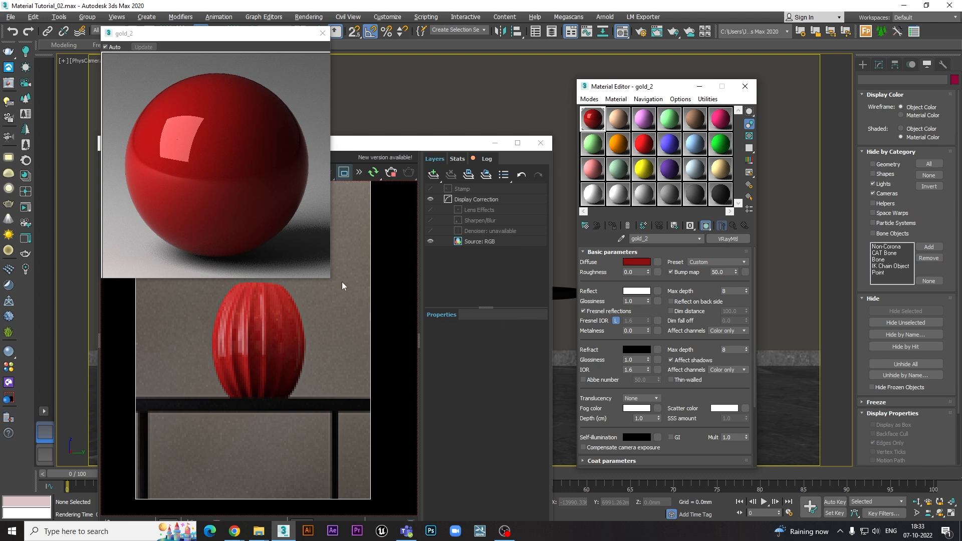
- Reposition the V-Ray Frame Buffer so the rendered vase shows below the enlarged material preview, and bring the preview to the front
click(346, 145)
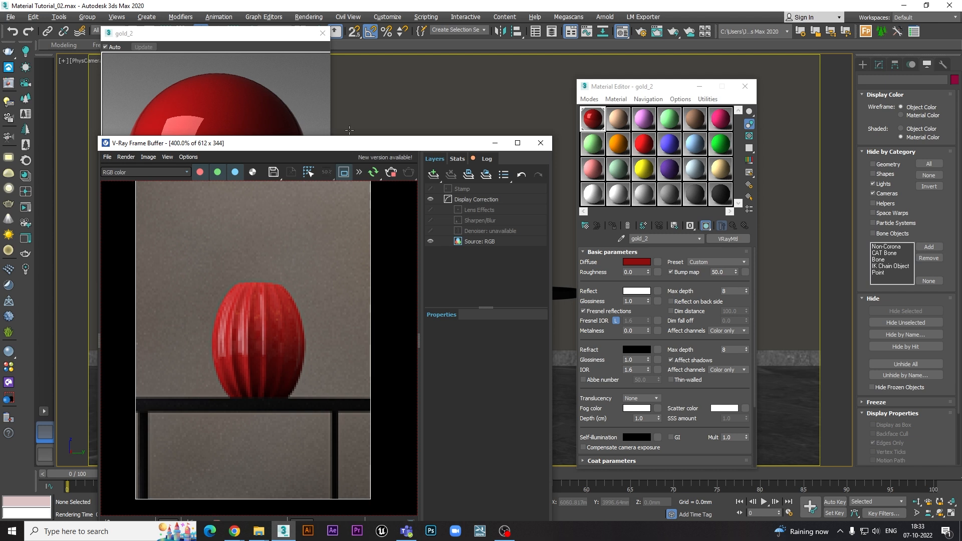
drag(346, 146, 380, 154)
click(277, 118)
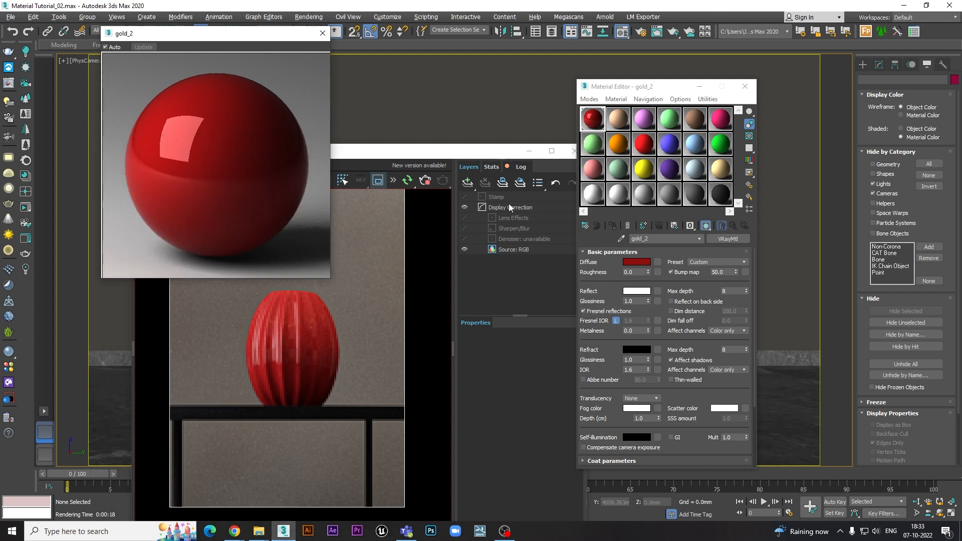
click(466, 152)
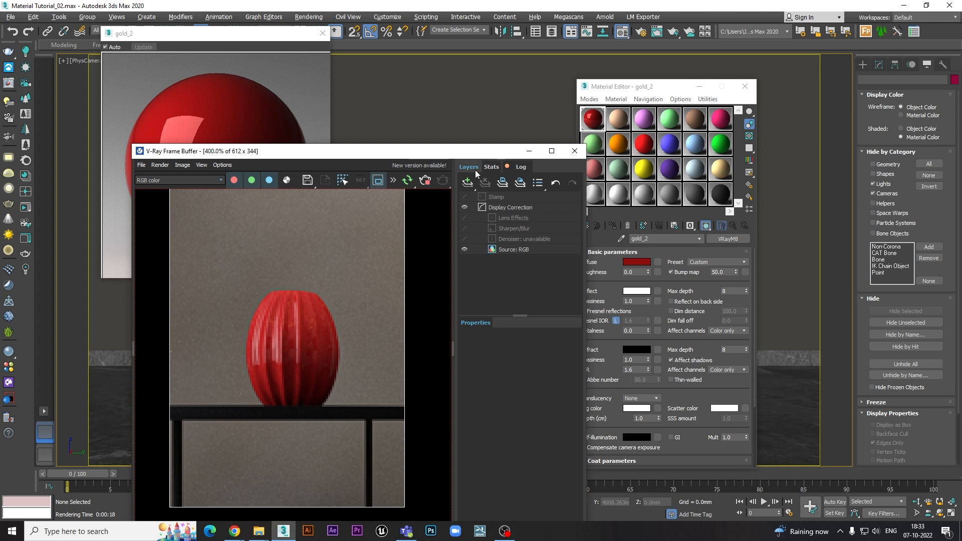
drag(468, 155, 399, 159)
click(272, 83)
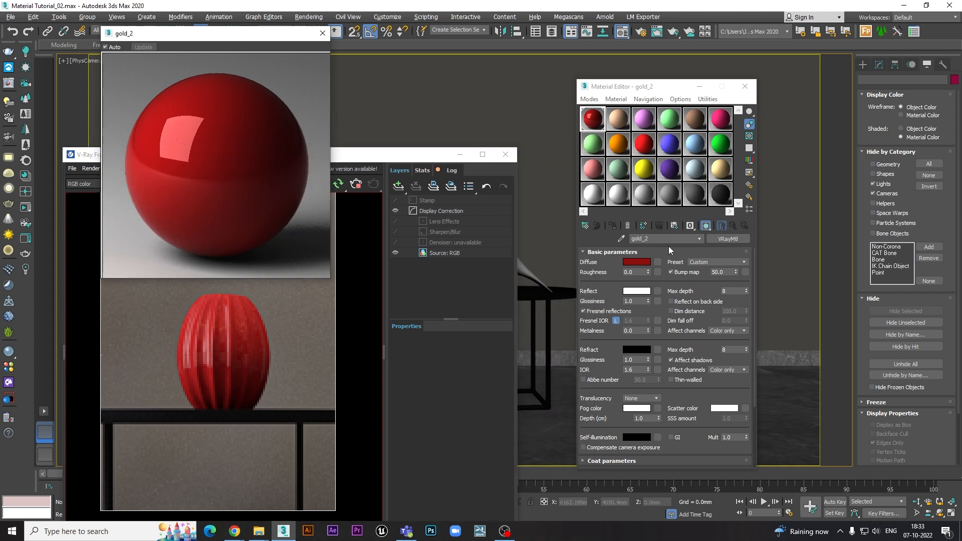
- Unlock the Fresnel IOR, try values of 2.5 and 2.0, and lock it to the refraction IOR again
click(615, 320)
drag(634, 320, 609, 320)
text(2.5)
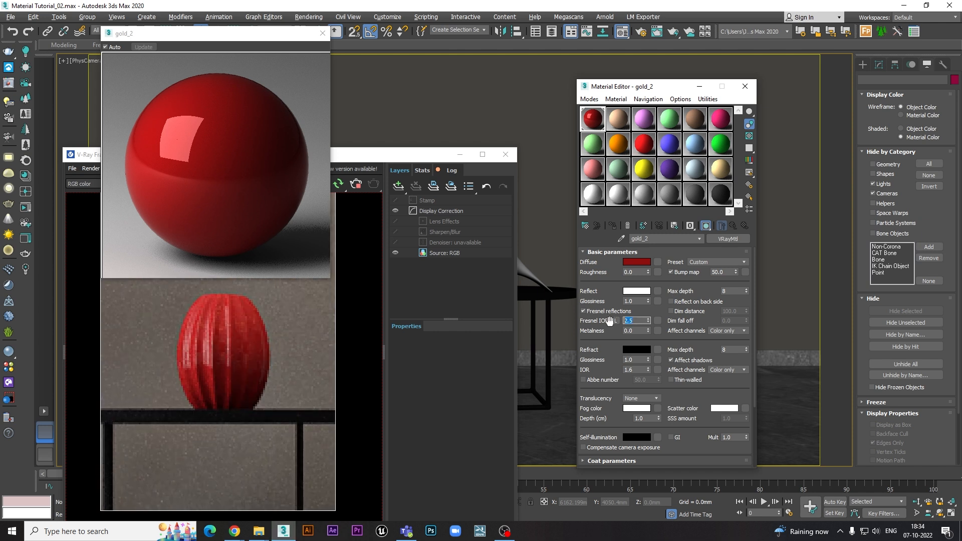
key(Return)
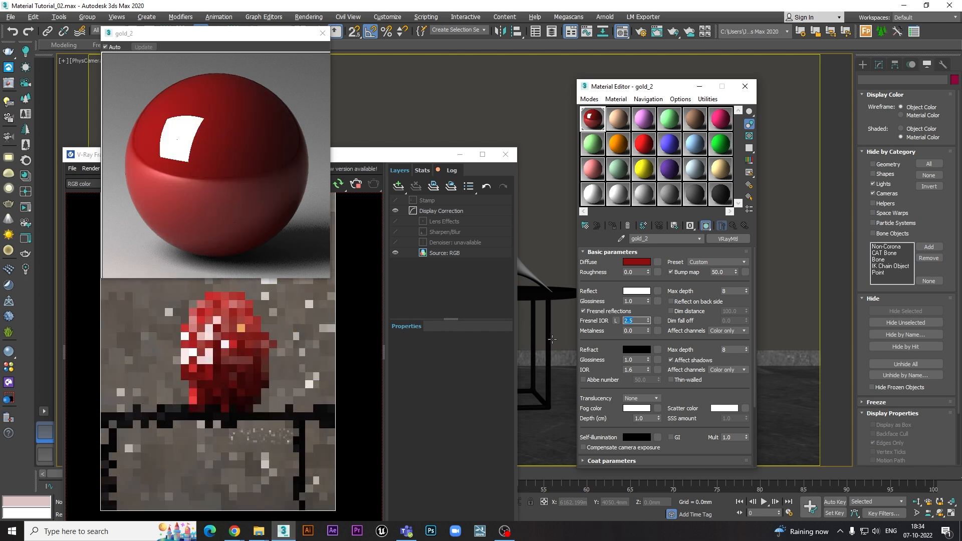
text(2)
key(Return)
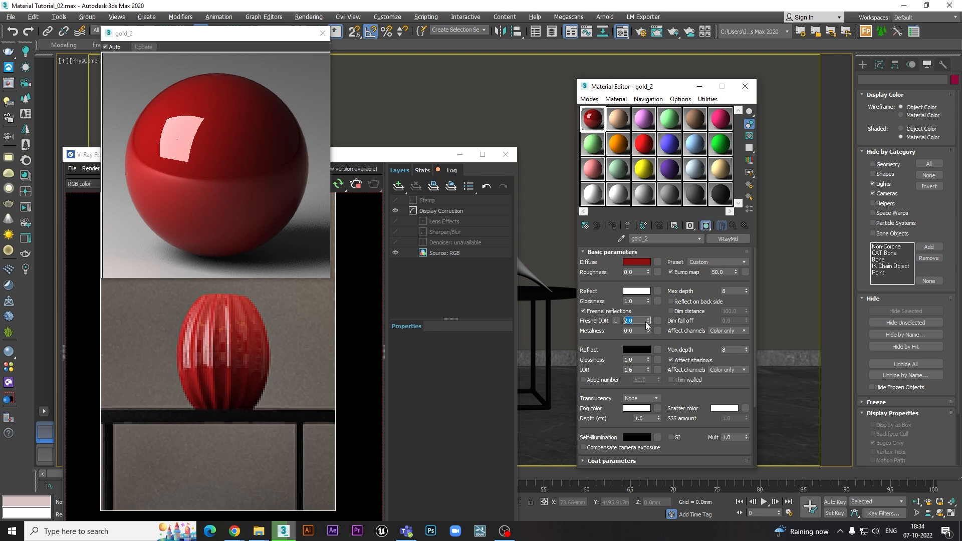
click(616, 321)
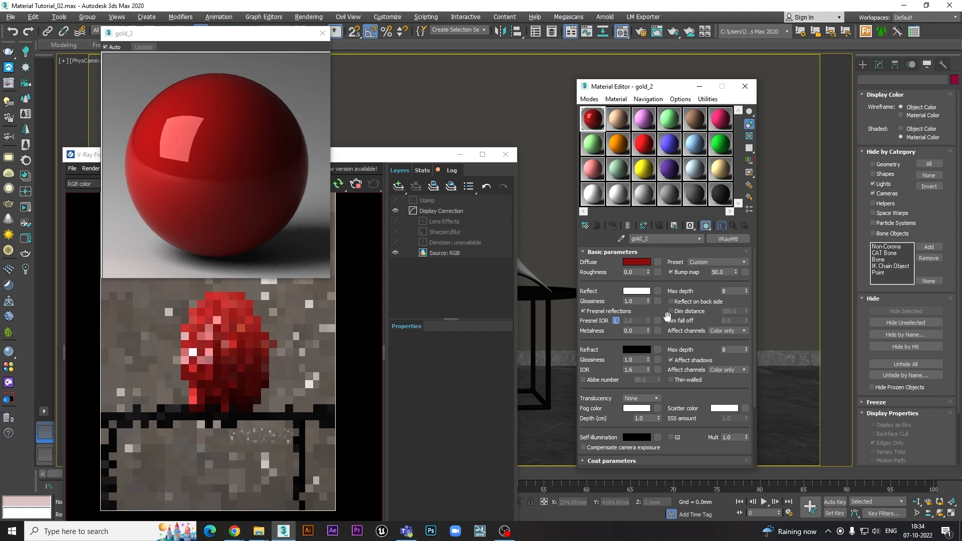
- Try a metalness of 0.5, set it to 0.2, and dismiss the chat notification
click(628, 331)
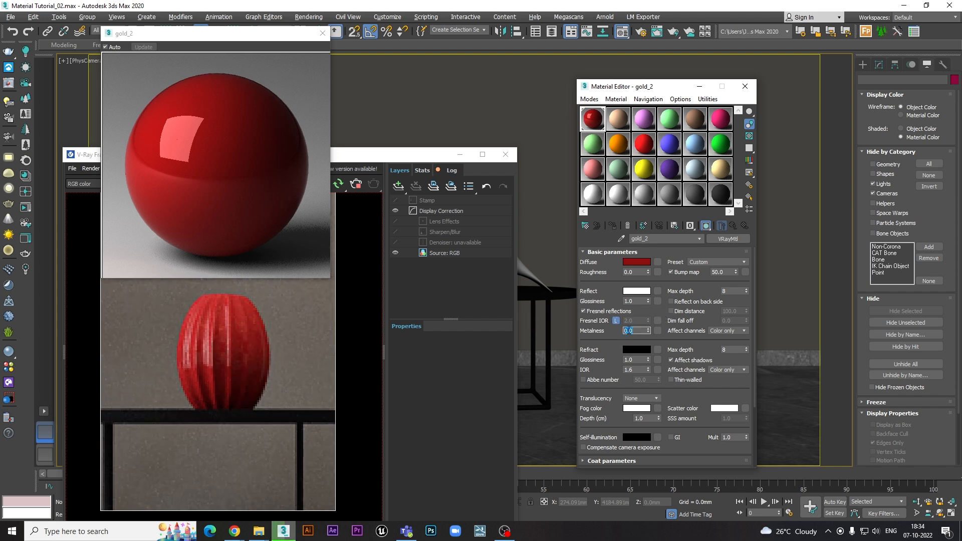
text(0.5)
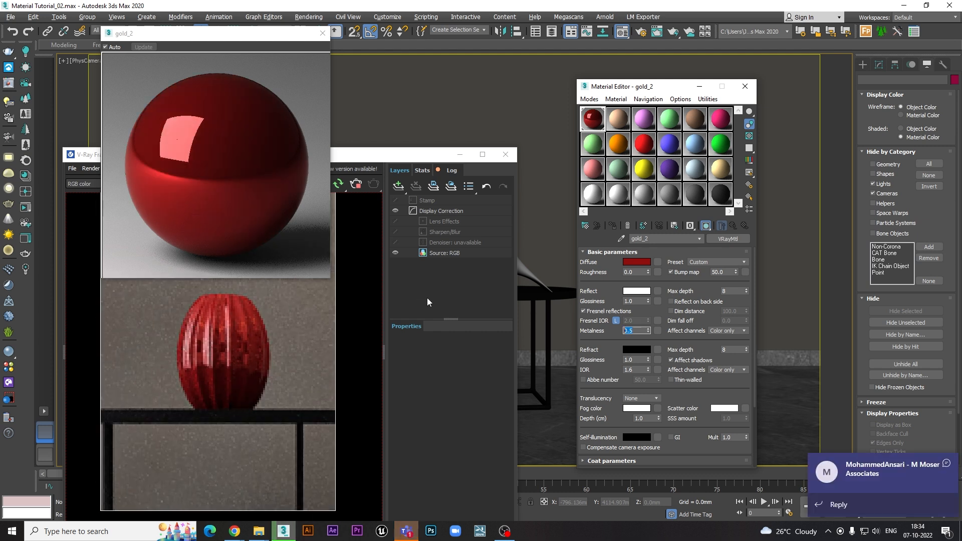
text(.2)
key(Return)
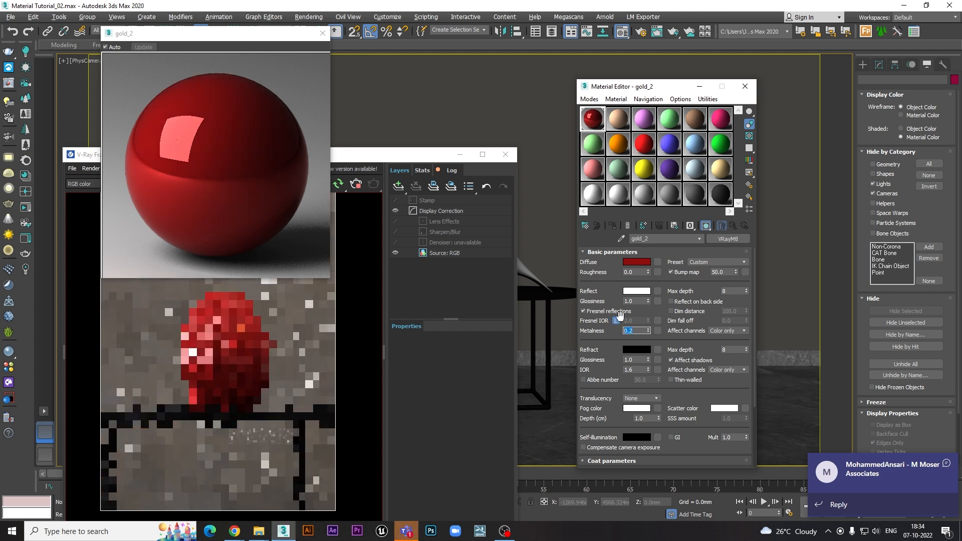
click(946, 463)
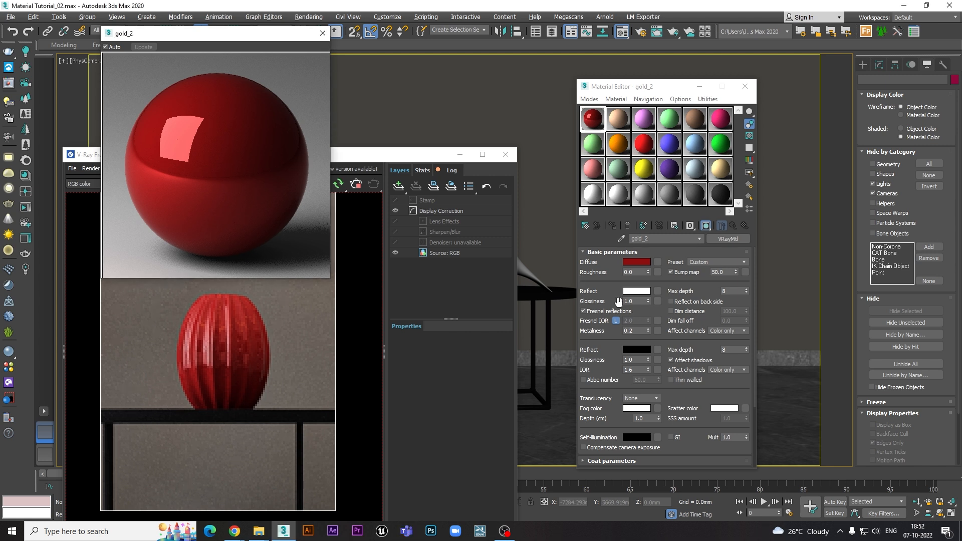
- Set the refraction colour to a mid grey of about 146 and show the checkered background in the material preview
click(635, 347)
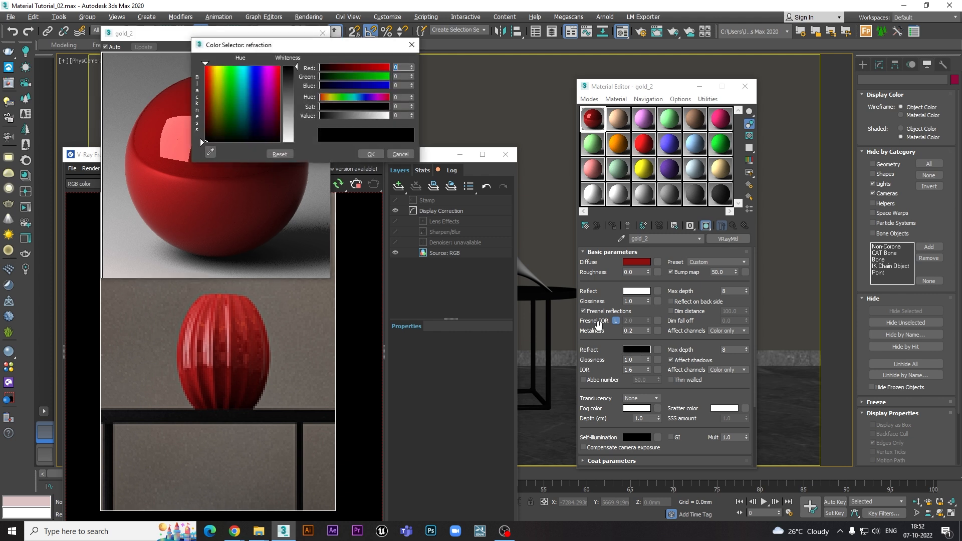
click(294, 95)
drag(294, 95, 295, 109)
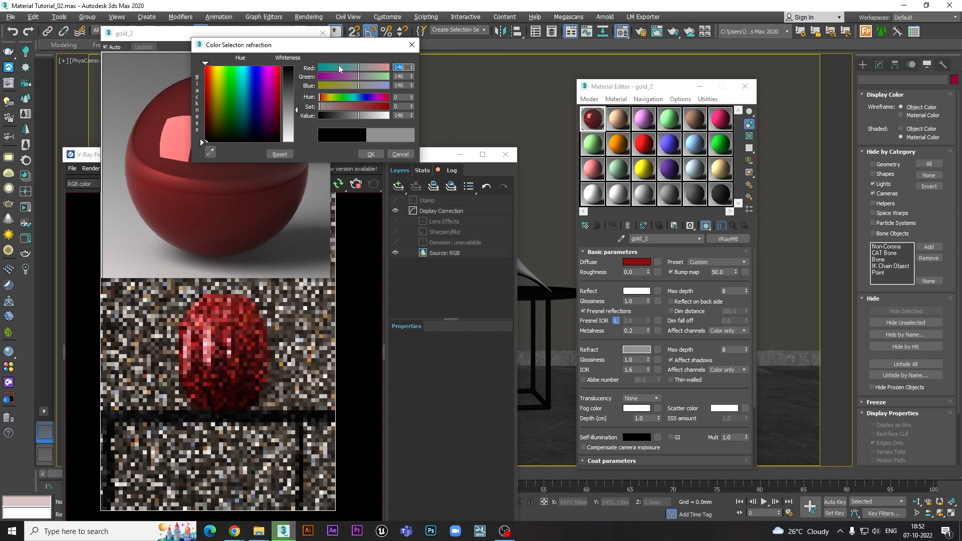
drag(251, 45, 418, 101)
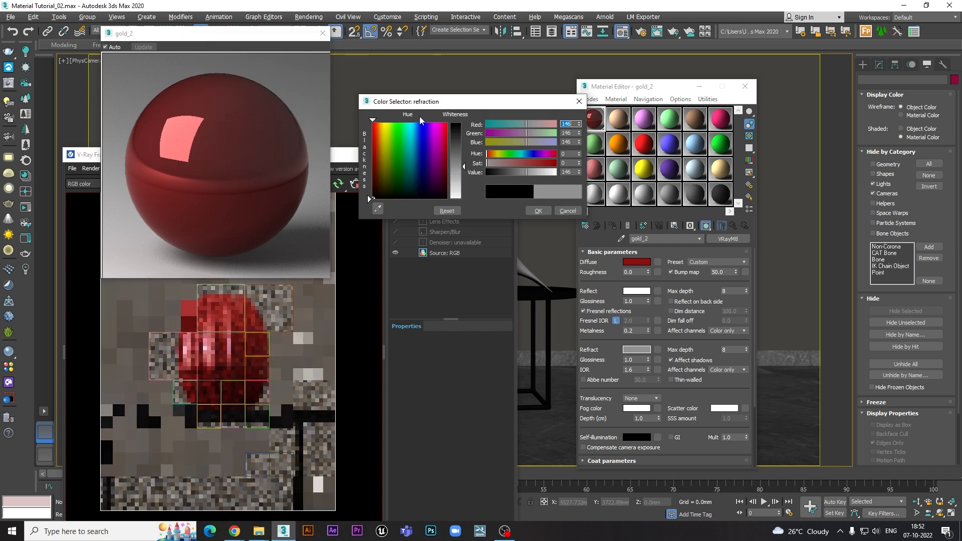
click(748, 140)
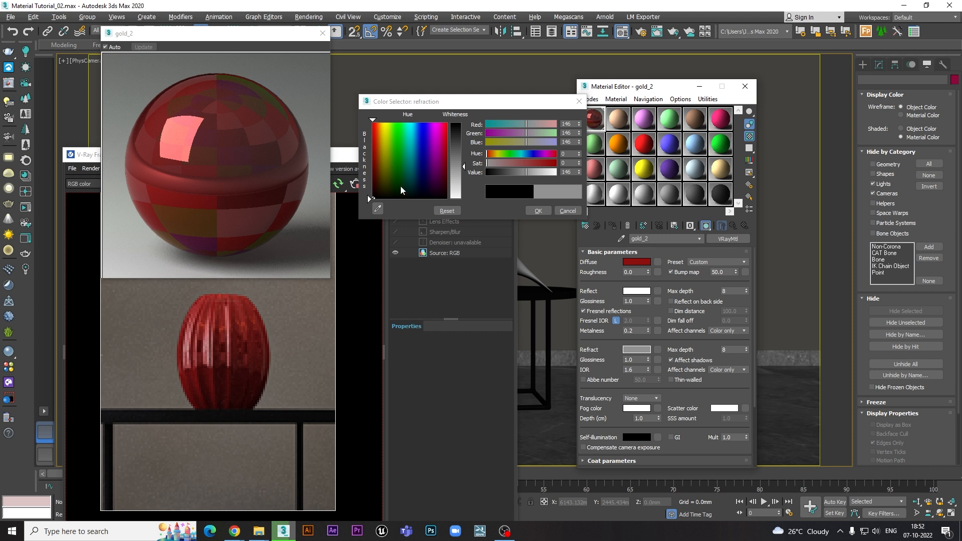
- Raise the refraction colour to a near-white value of about 225, accept it, and move the enlarged preview clear of the rendered vase
drag(464, 168, 463, 194)
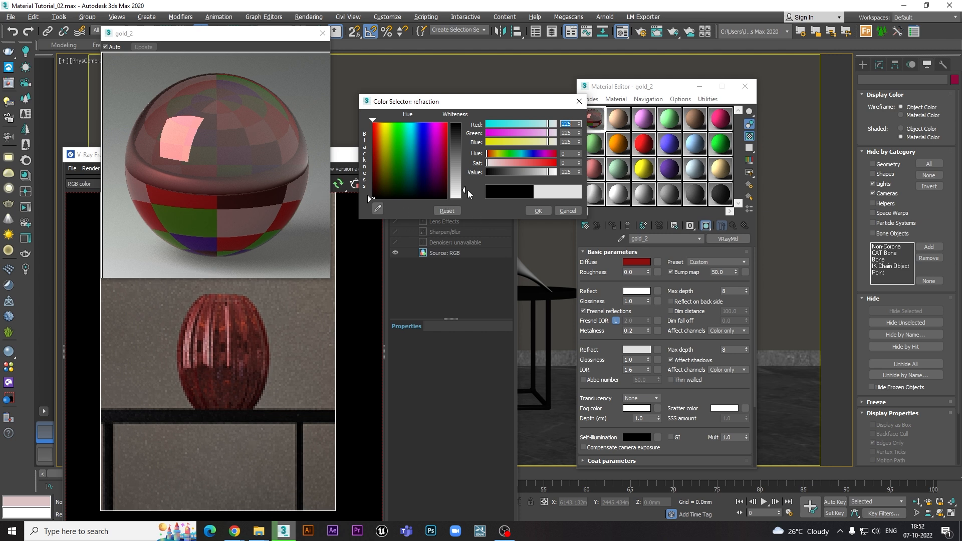
click(544, 211)
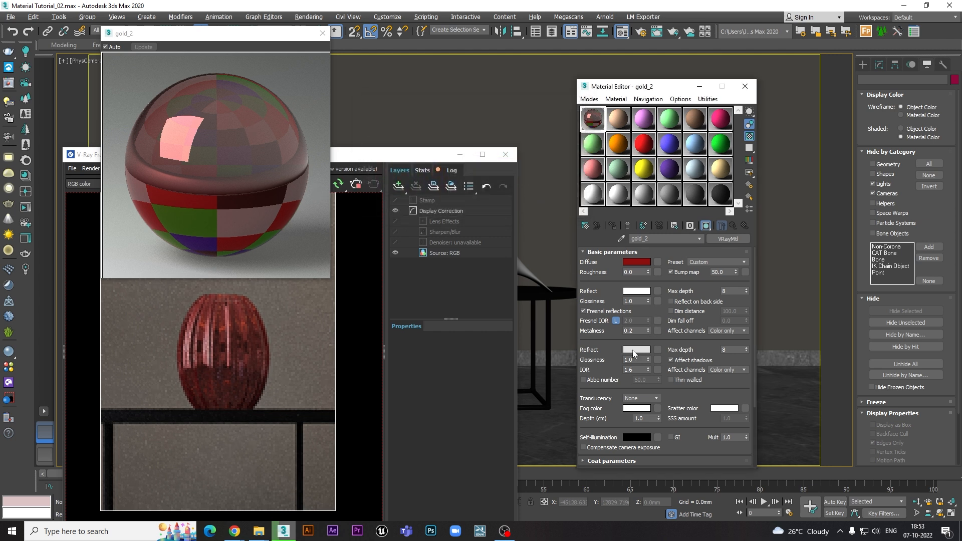
drag(244, 44, 398, 56)
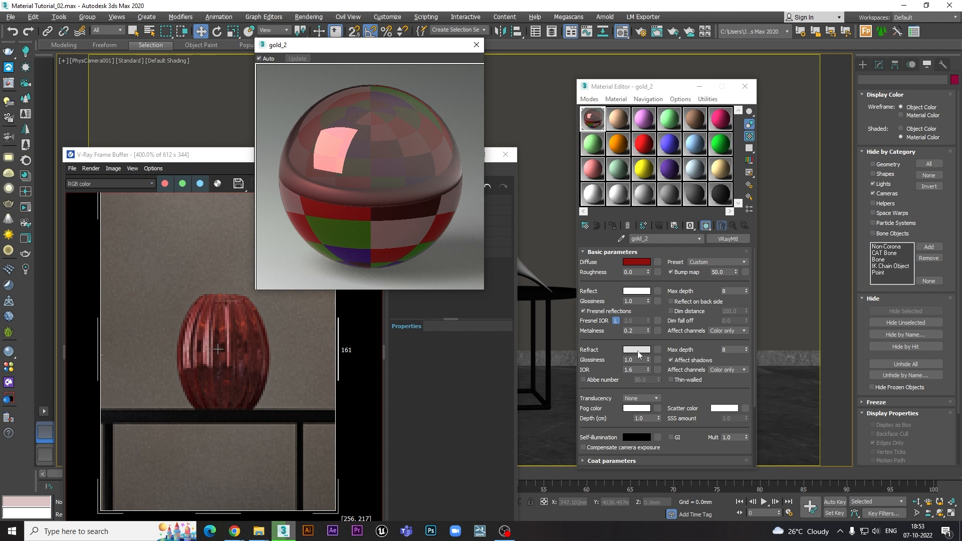
- Try a refraction glossiness of 0.8, check it in the enlarged material preview, and change the glossiness again
drag(638, 362, 596, 360)
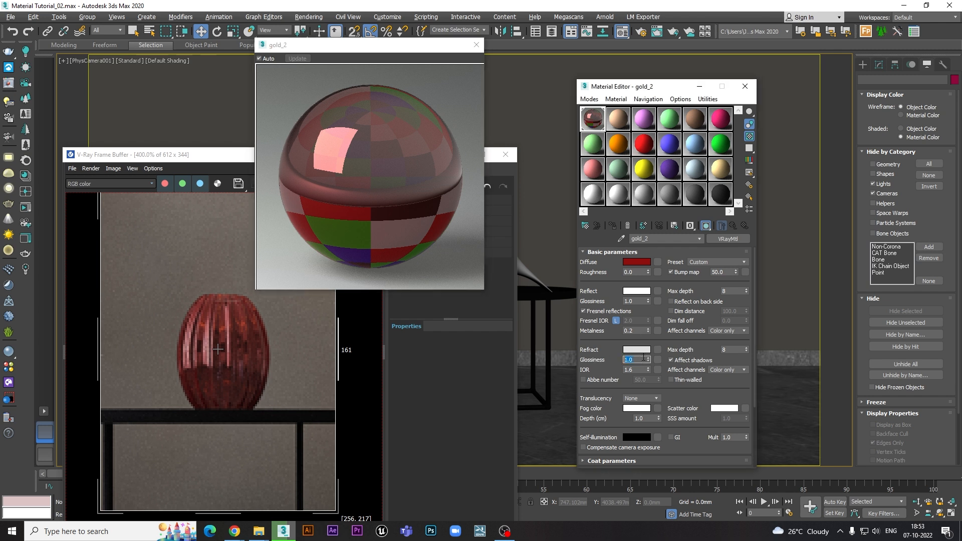
drag(636, 301, 612, 302)
drag(635, 359, 594, 357)
text(.8)
key(Return)
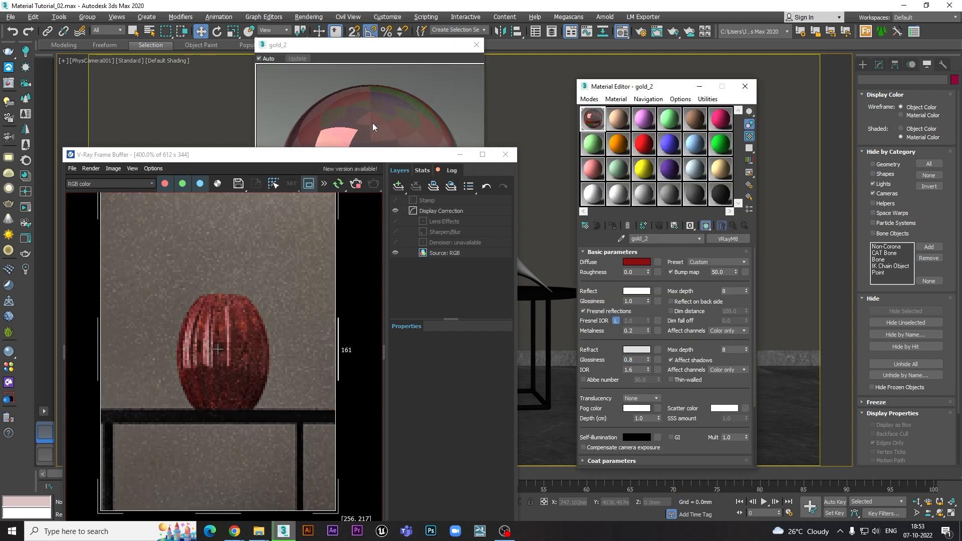
click(373, 124)
key(Return)
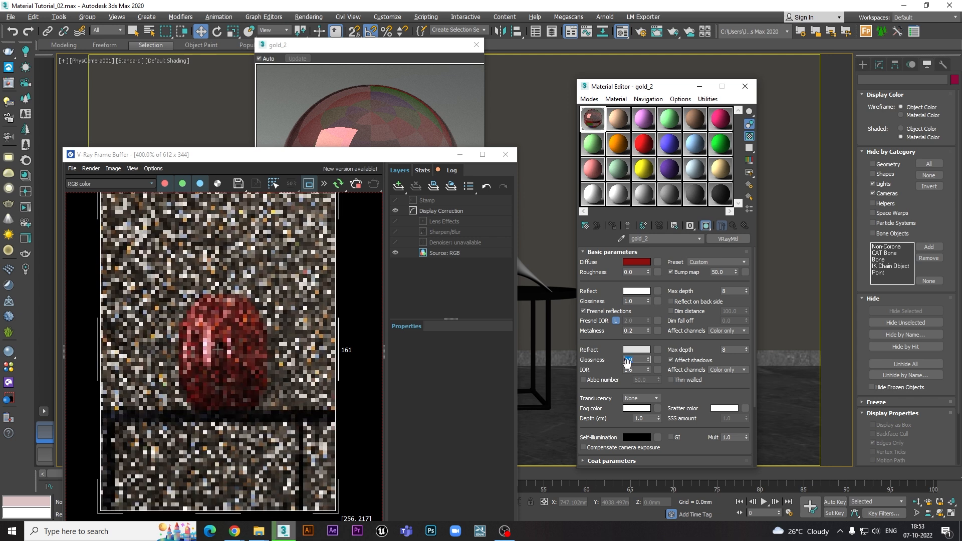
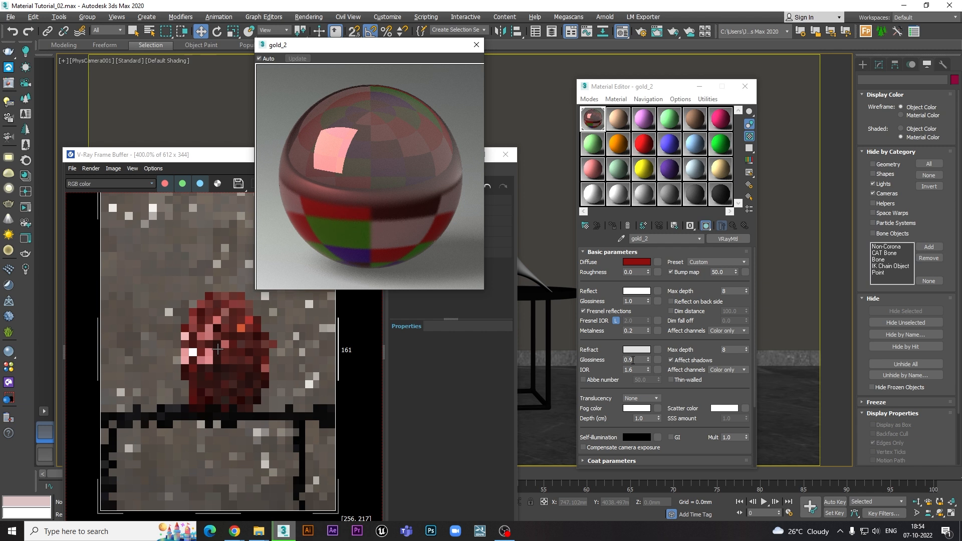
- Set the refraction glossiness to 1.0 and reposition the render window slightly to check the vase beside the material preview
click(633, 360)
text(1)
key(Return)
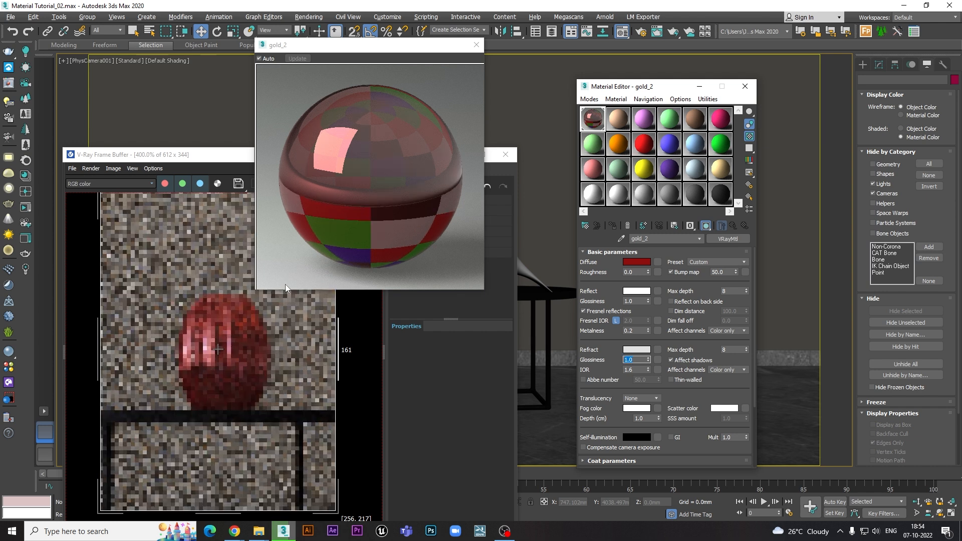
click(210, 293)
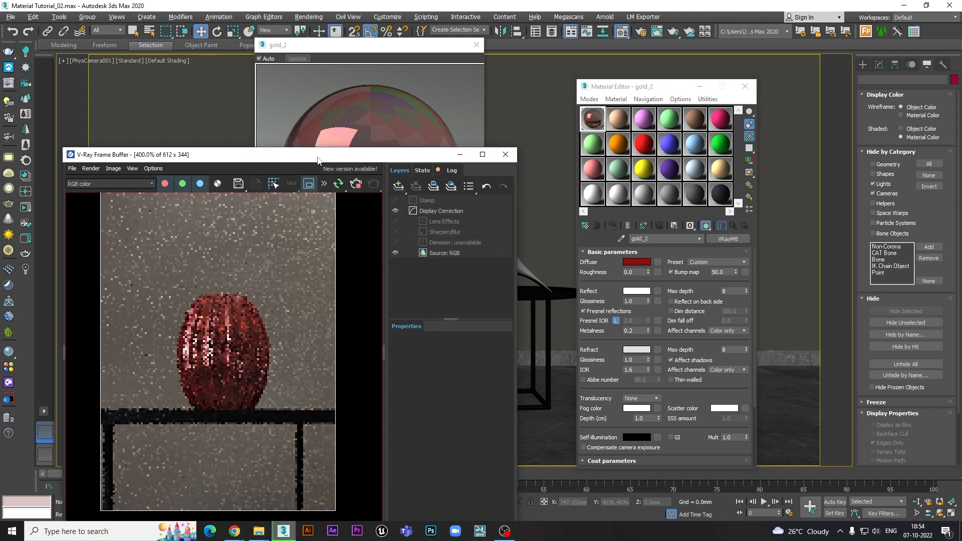
drag(318, 155, 341, 157)
click(412, 117)
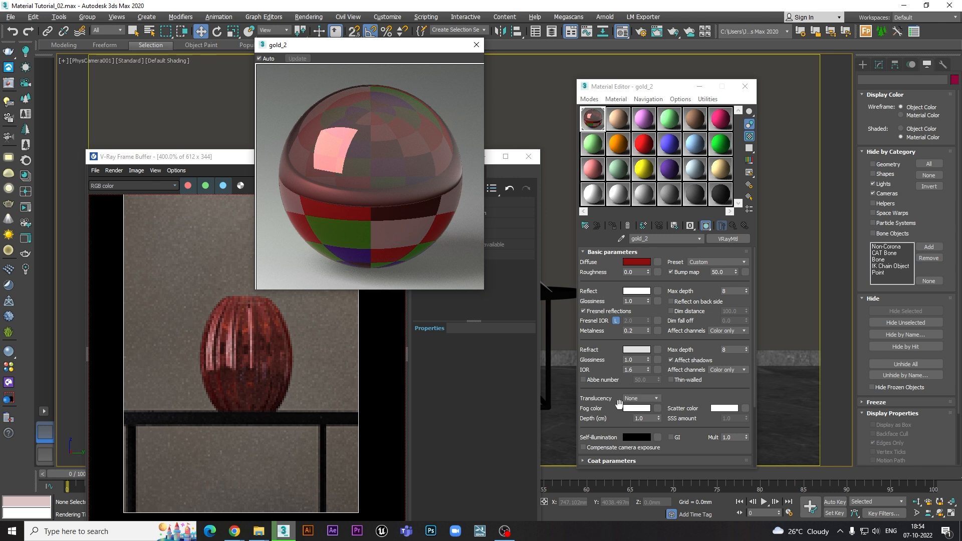
- Change the diffuse colour to near-black with a value of 3 and accept it
drag(608, 410, 604, 344)
scroll(694, 330, up, 3)
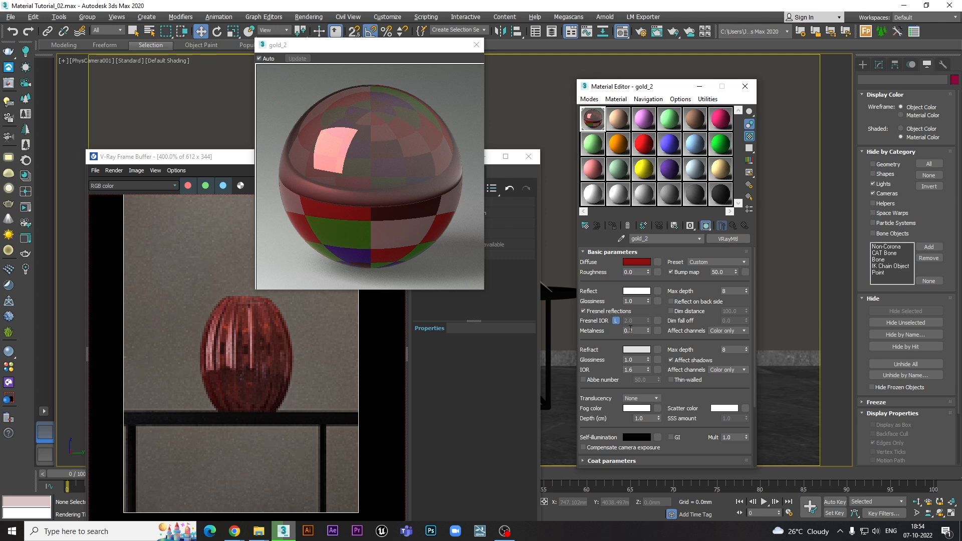
click(638, 264)
drag(377, 191, 371, 200)
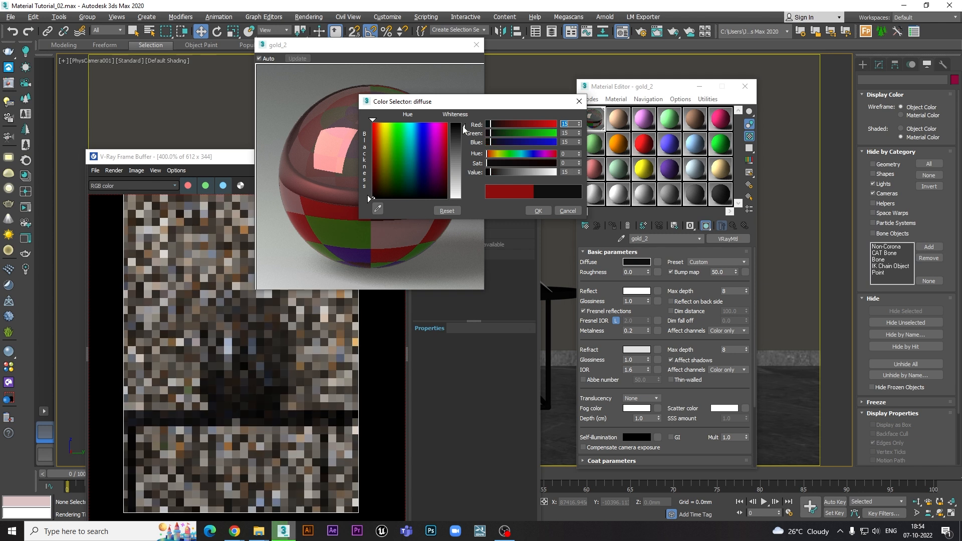
click(537, 212)
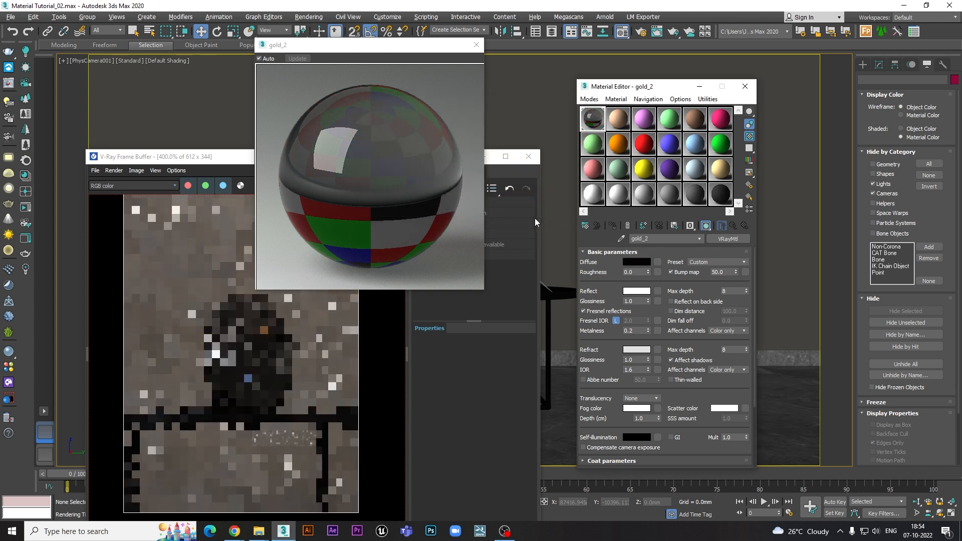
- Set the refraction fog colour to a bright green of about 74, 255, 87 and check the rendered vase
scroll(699, 395, down, 3)
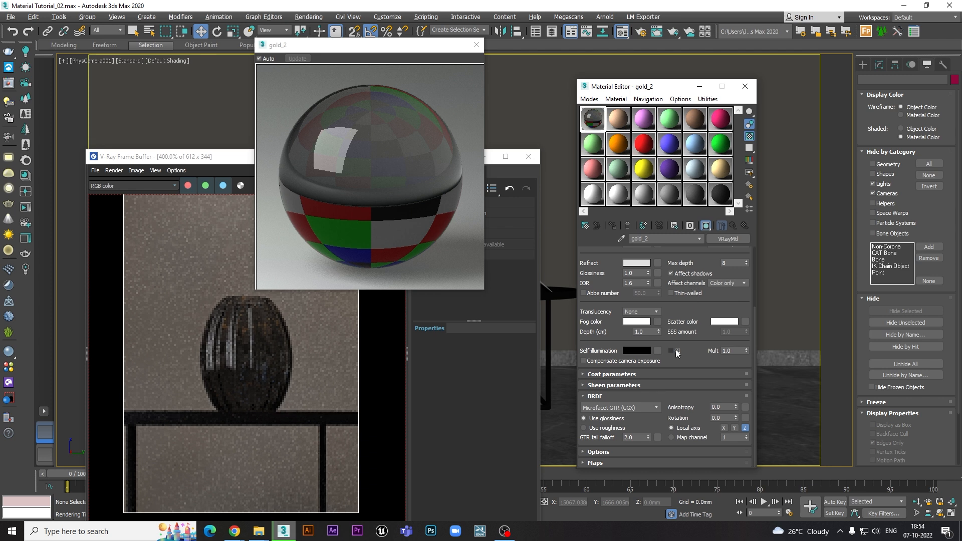
drag(685, 304, 686, 327)
click(637, 341)
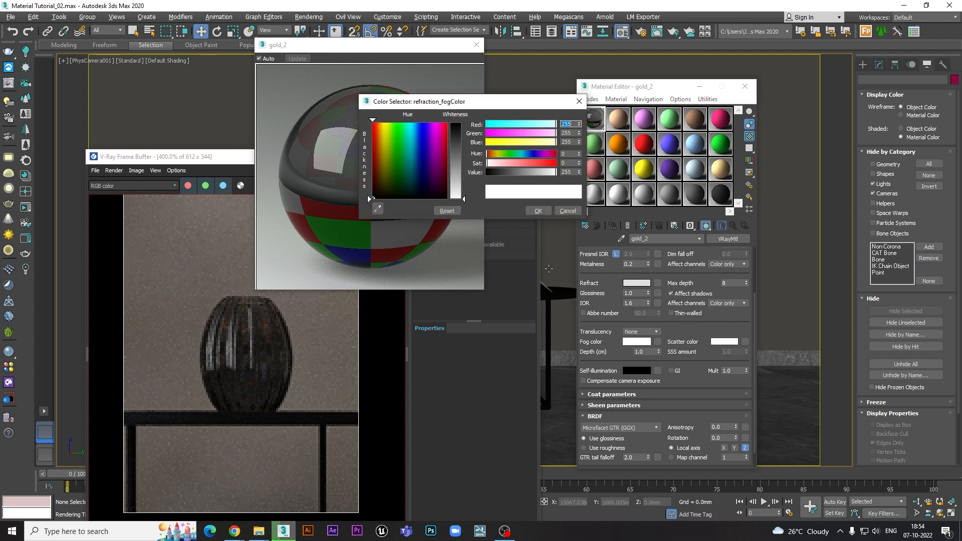
drag(504, 156, 535, 165)
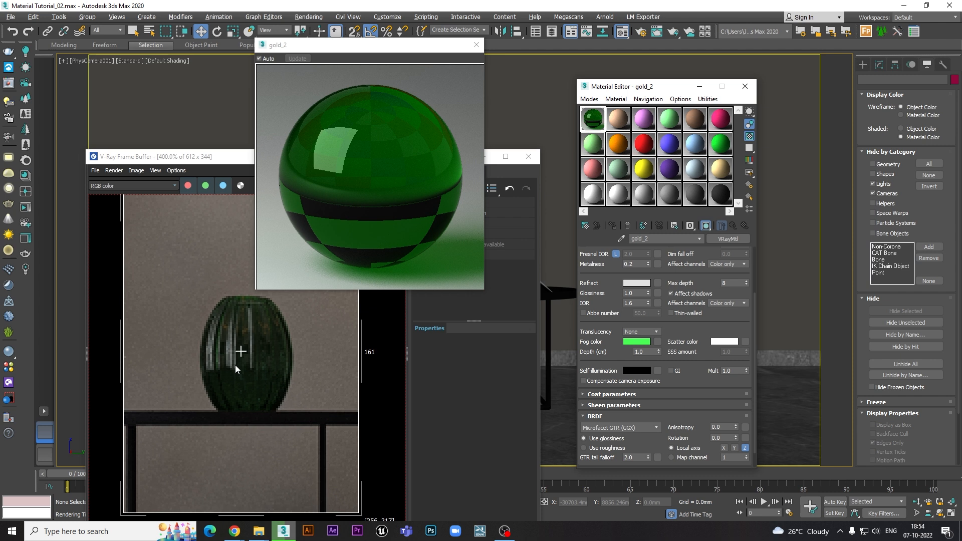
click(236, 340)
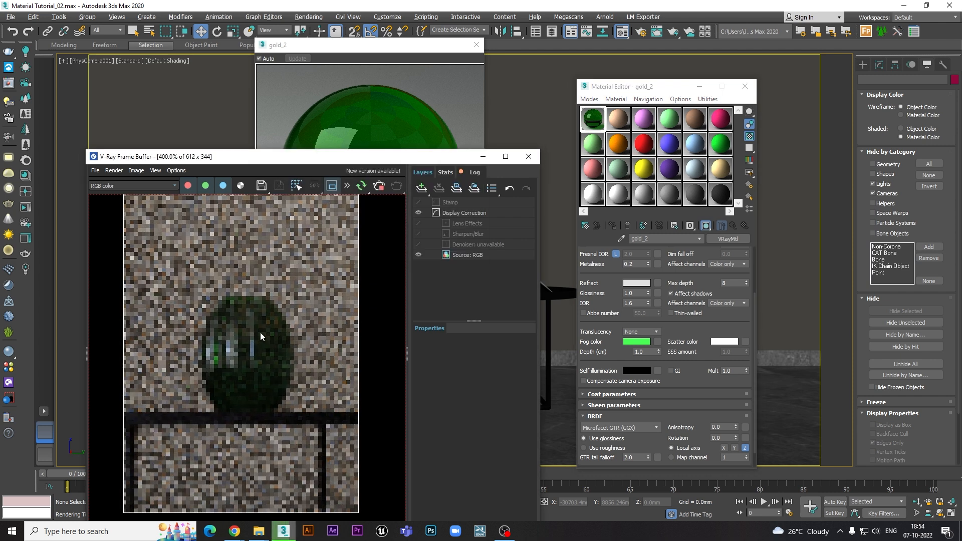
click(392, 132)
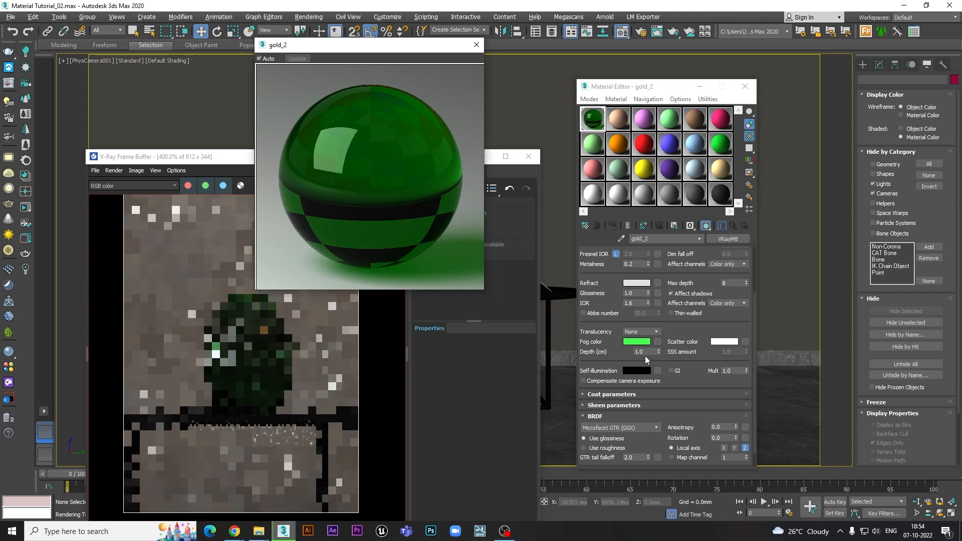
- Try darkening the green fog colour to a value of 58 and accept it
click(636, 342)
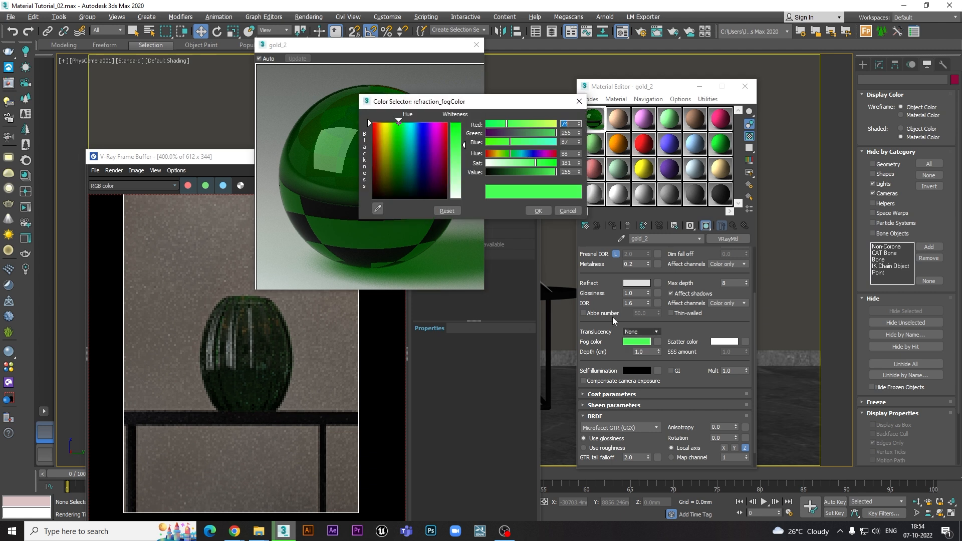
drag(507, 170, 501, 172)
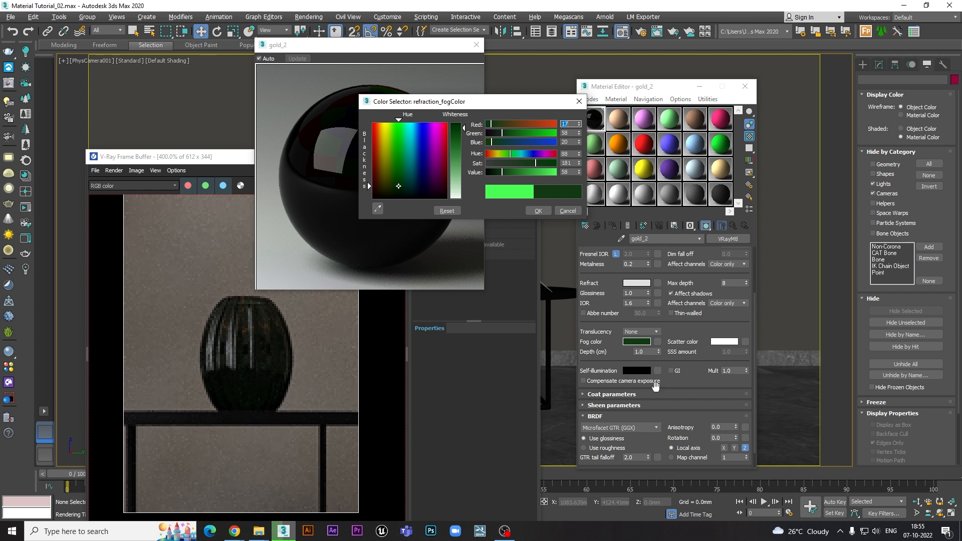
click(538, 210)
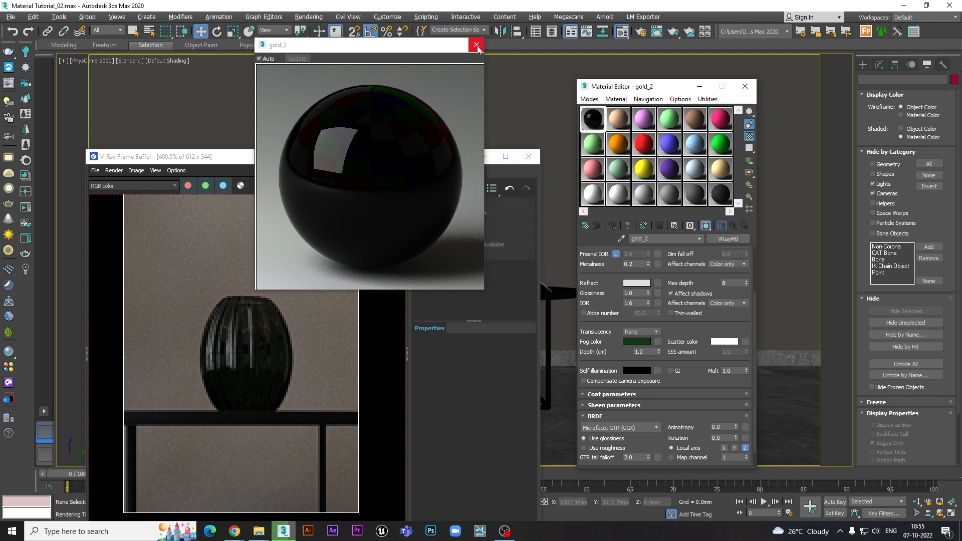
- Brighten the green fog colour to a saturation of 165 and a value of about 223, accept it, and check the rendered vase
click(635, 342)
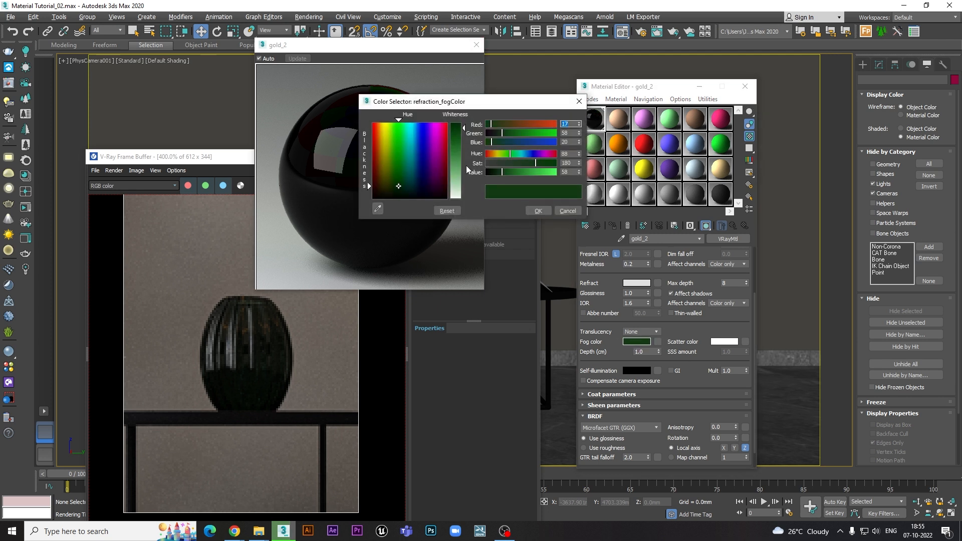
click(462, 160)
drag(523, 170, 541, 175)
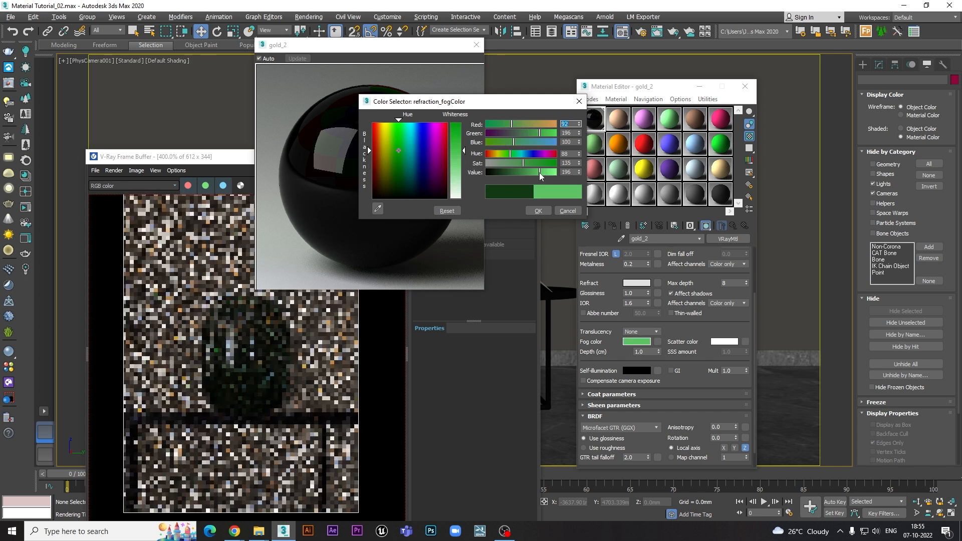
click(531, 165)
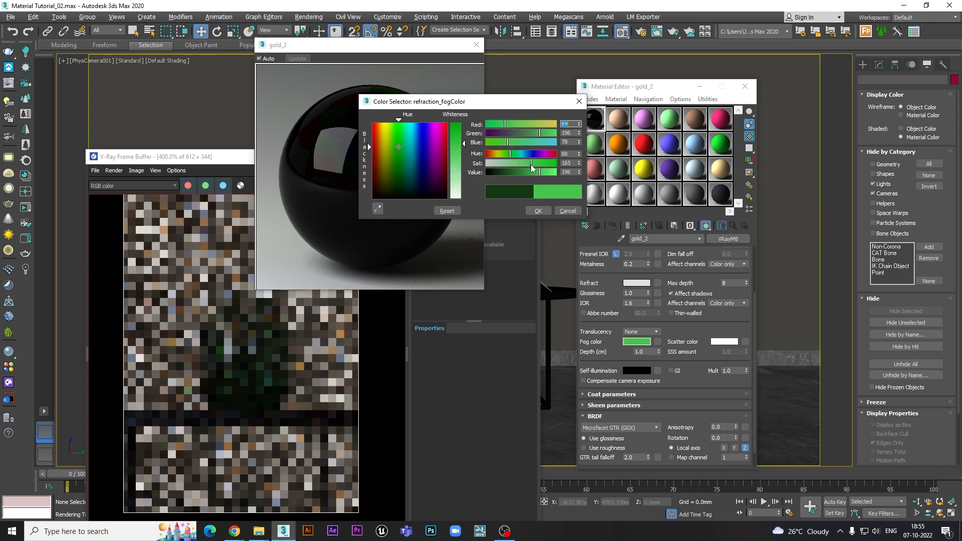
click(547, 173)
click(539, 211)
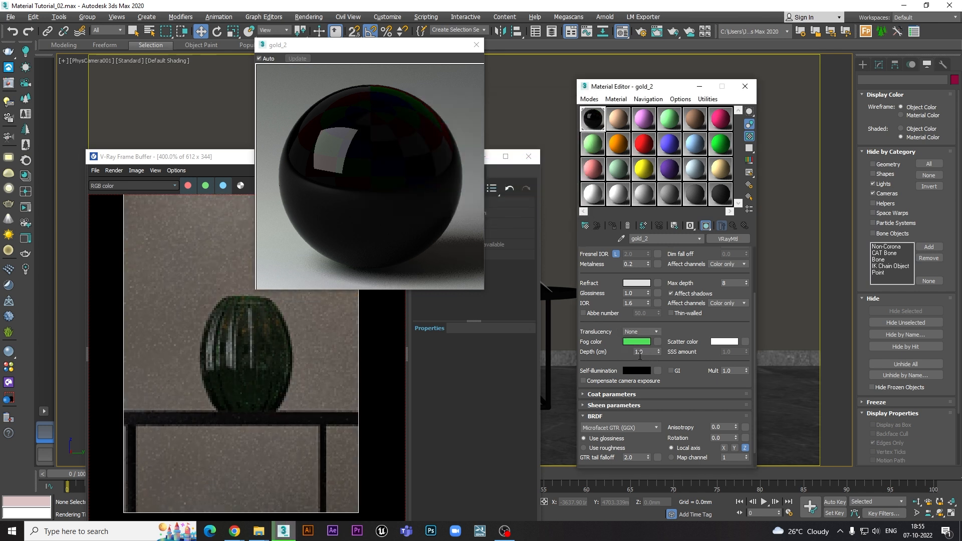
click(644, 351)
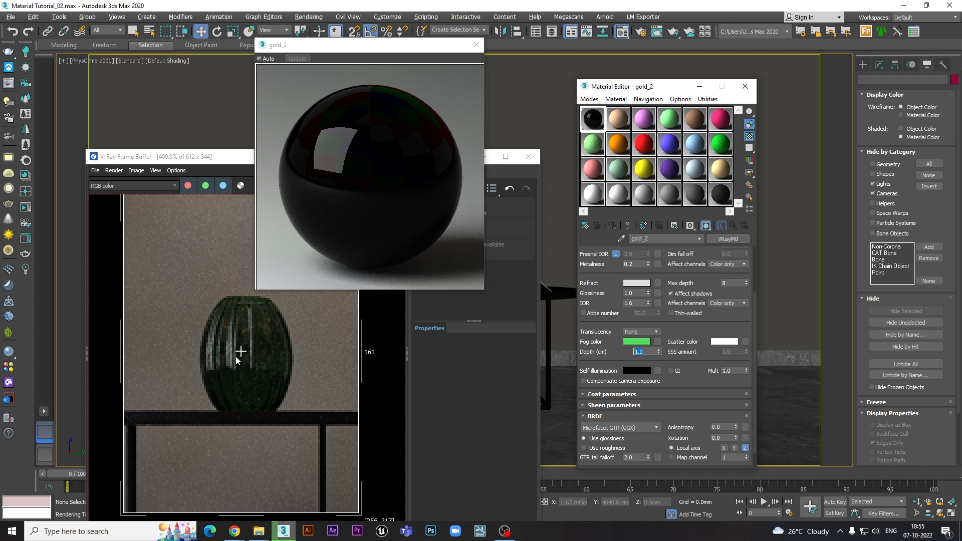
click(260, 328)
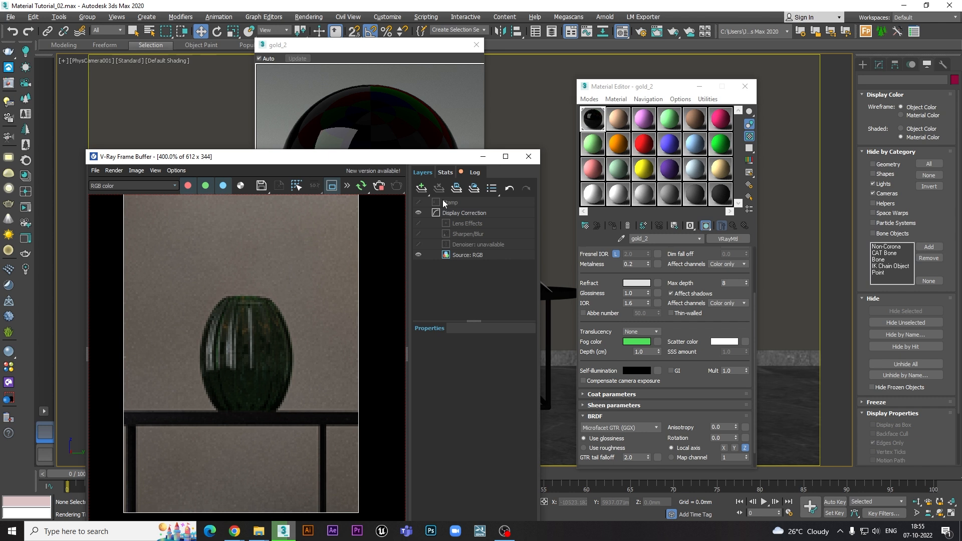
click(403, 113)
- Try fog depths of 1.5 cm and 2.0 cm and inspect the rendered vase up close
double_click(639, 351)
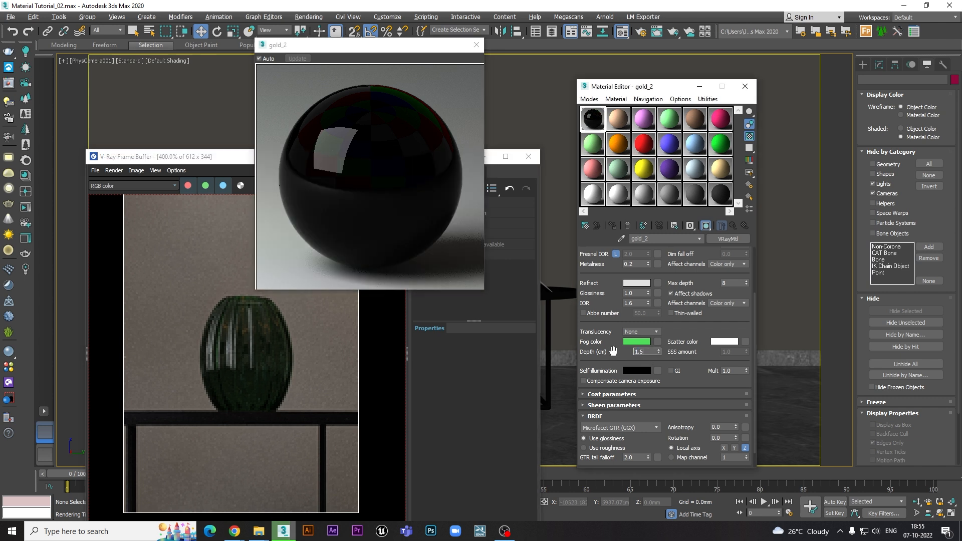
key(Return)
scroll(252, 358, up, 3)
key(Return)
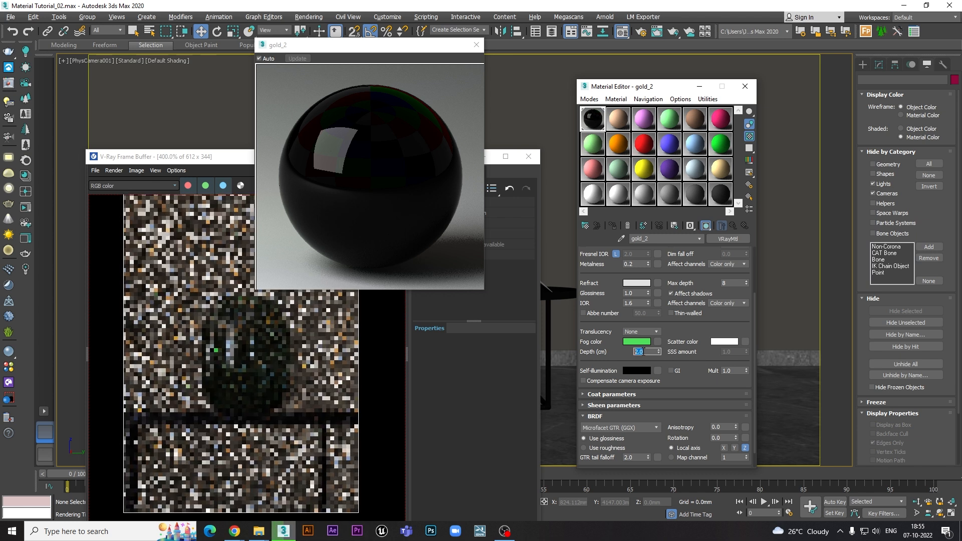
click(302, 317)
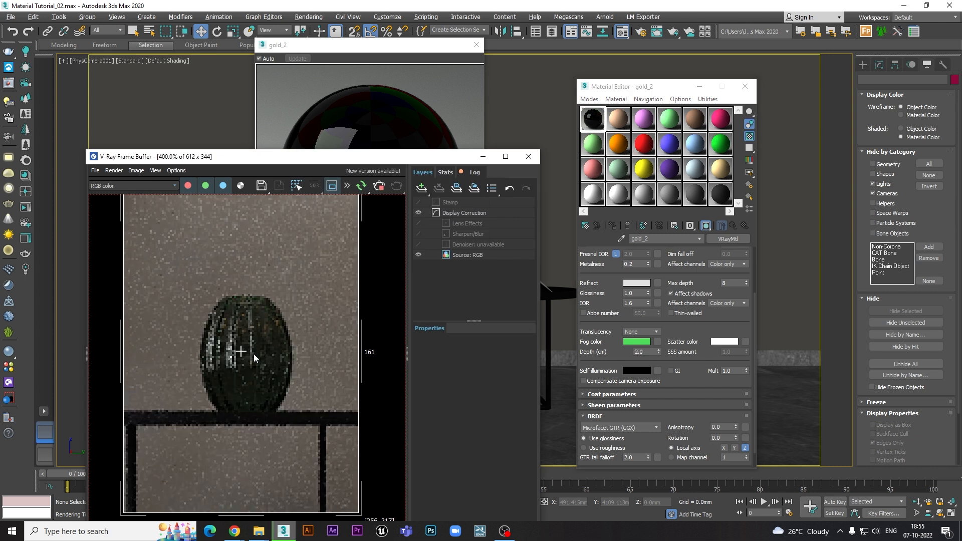
click(394, 123)
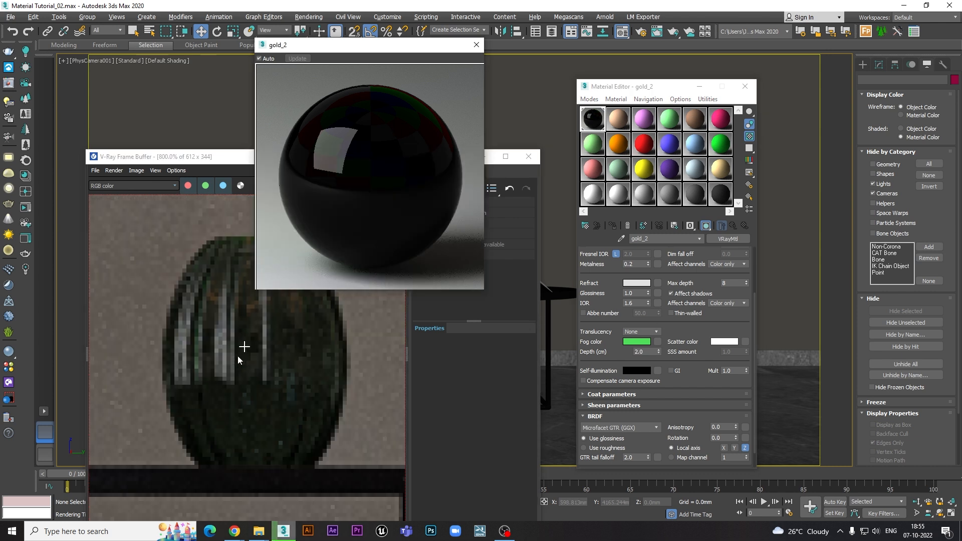
click(266, 357)
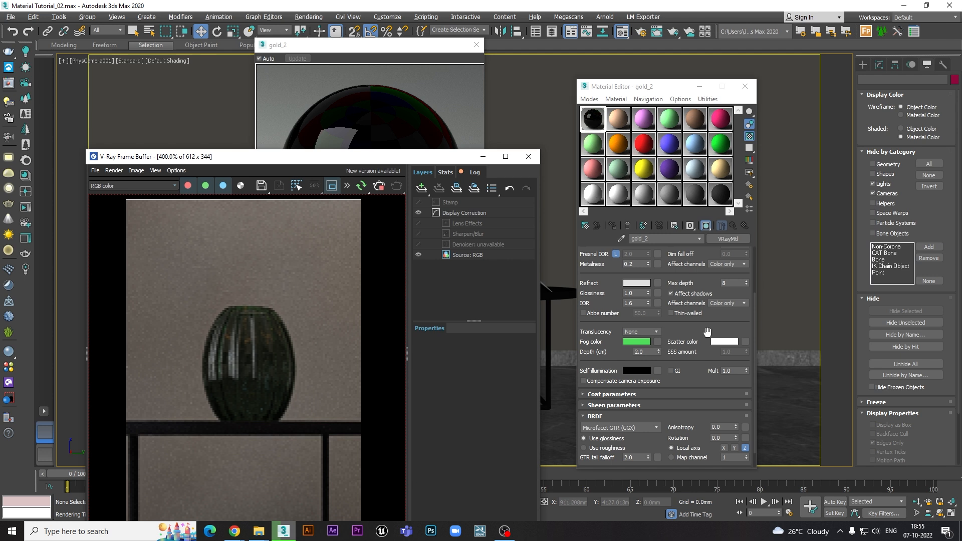
- Try fog depths of 3.0, 0.5 and 0.1 cm to compare their effect on the rendered vase
click(642, 351)
text(3)
key(Return)
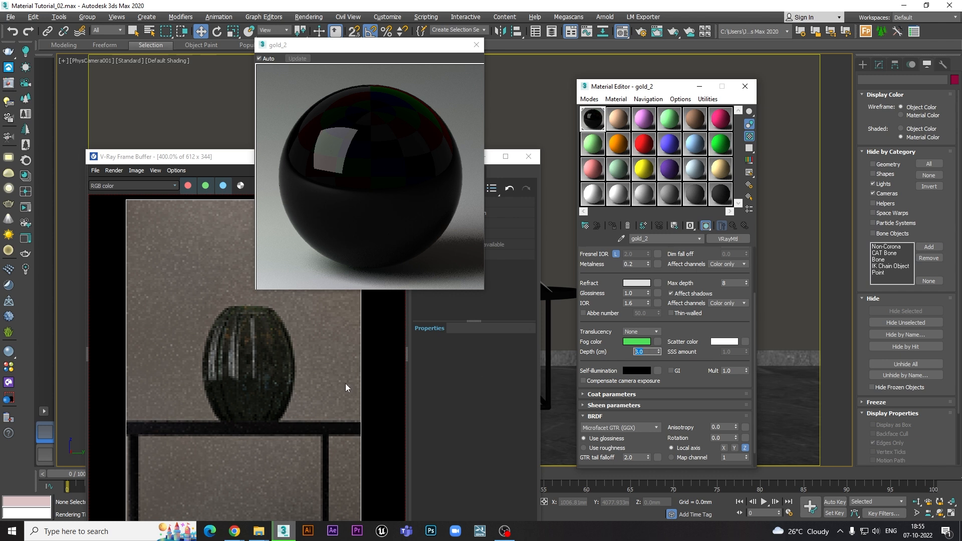
text(0.5)
key(Return)
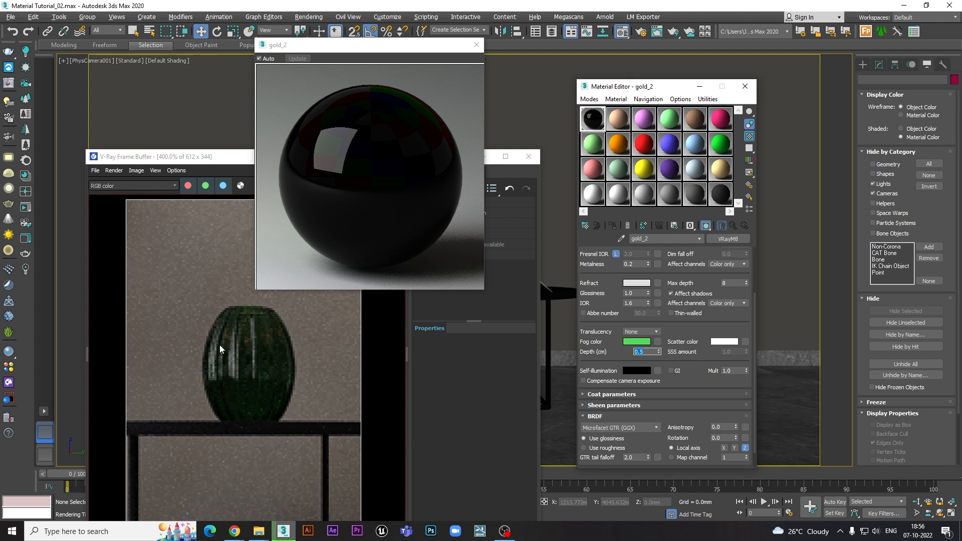
text(0.1)
key(Return)
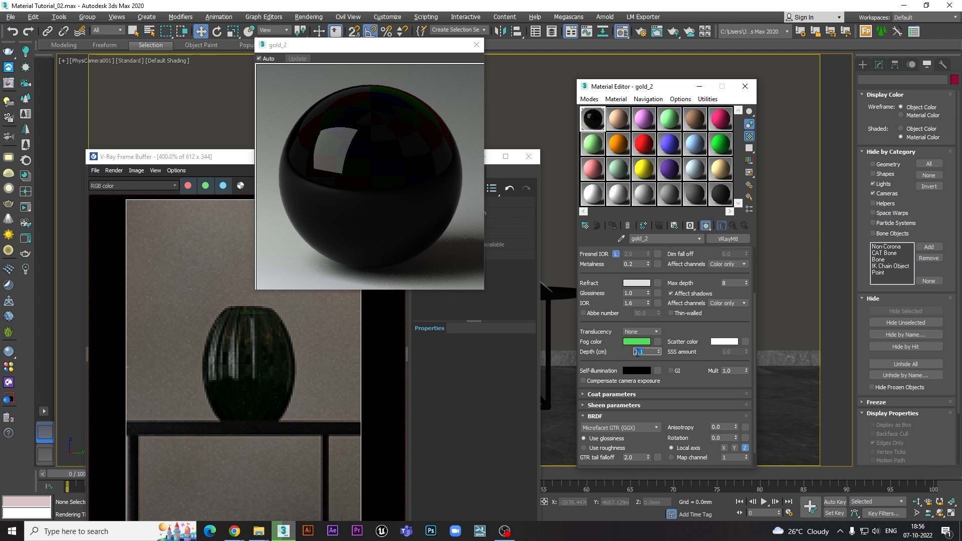
- Set the fog depth back to 1.0 cm and review the vase in the render window
text(1)
key(Return)
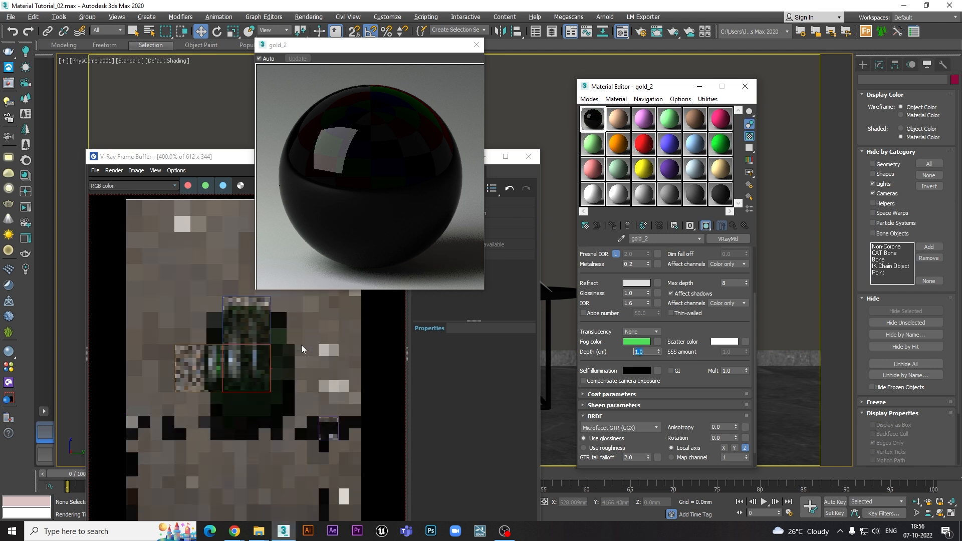
middle_drag(254, 352, 263, 338)
scroll(261, 325, down, 1)
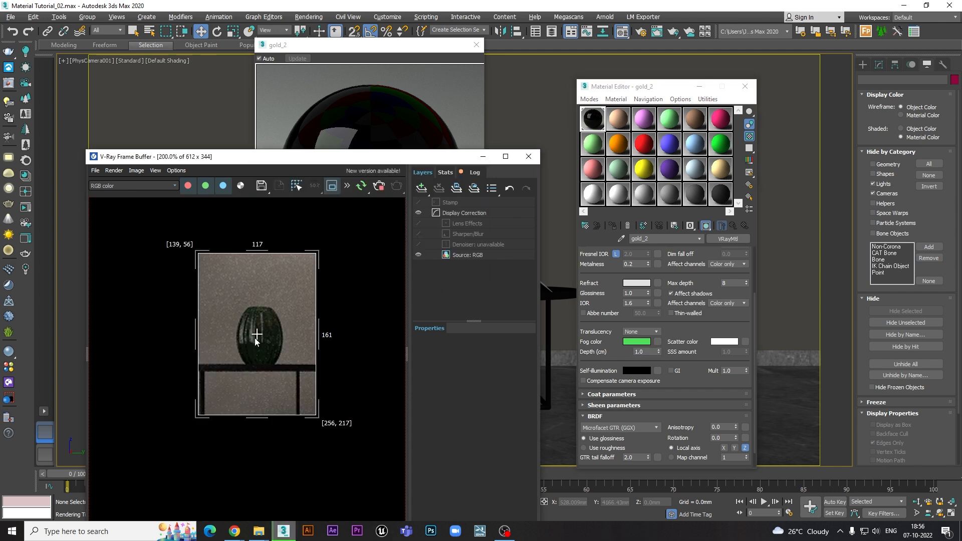
scroll(212, 357, down, 1)
scroll(179, 351, up, 2)
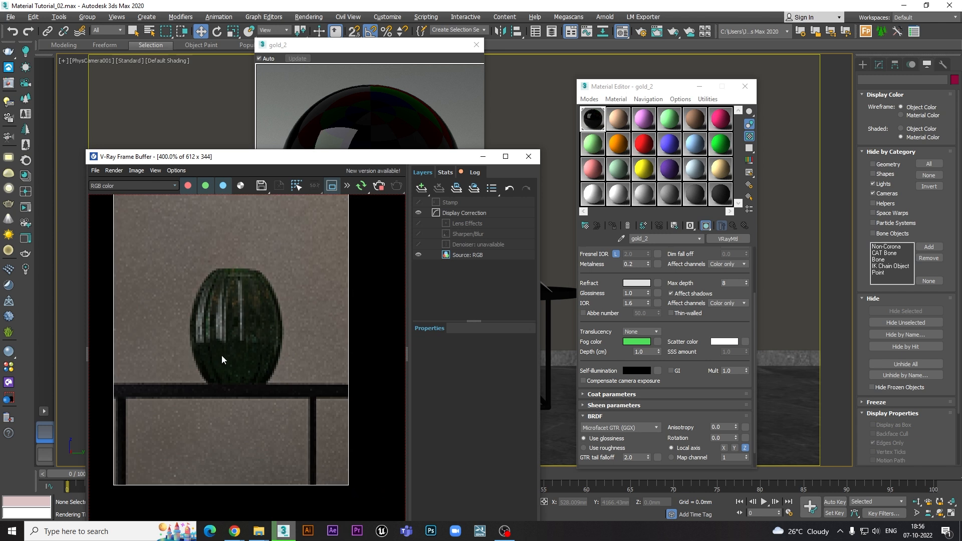
- Remove the green tint by setting the refraction fog colour to white and accepting it
drag(615, 342, 617, 406)
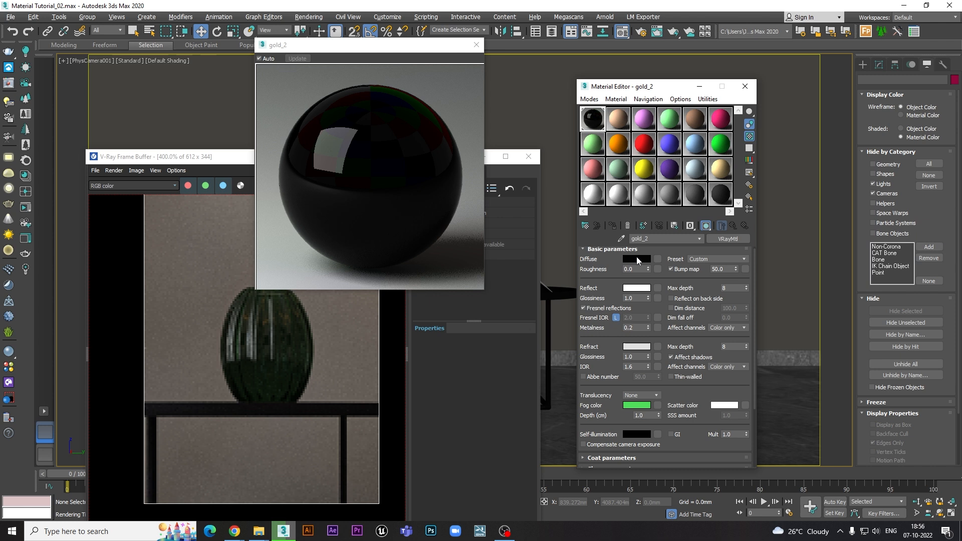
scroll(676, 278, down, 3)
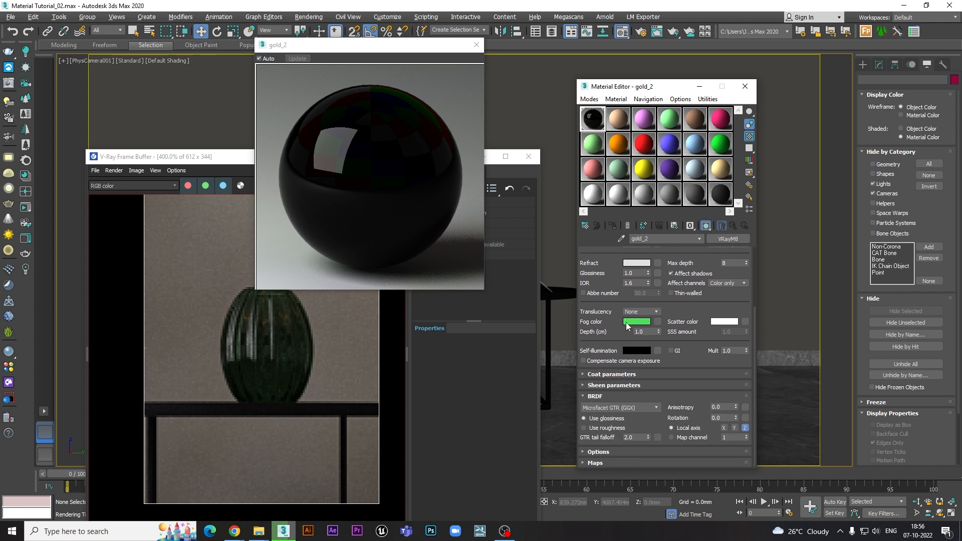
scroll(612, 332, up, 2)
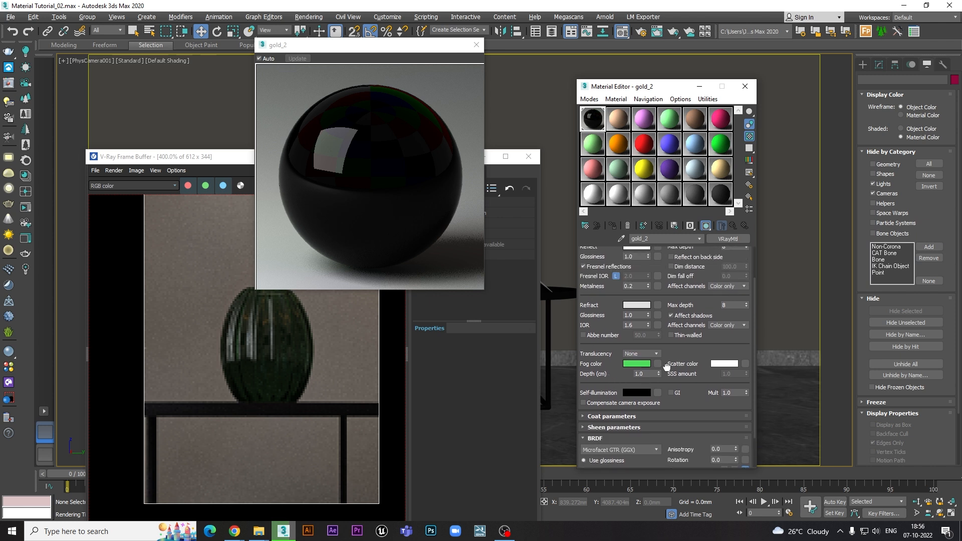
click(630, 362)
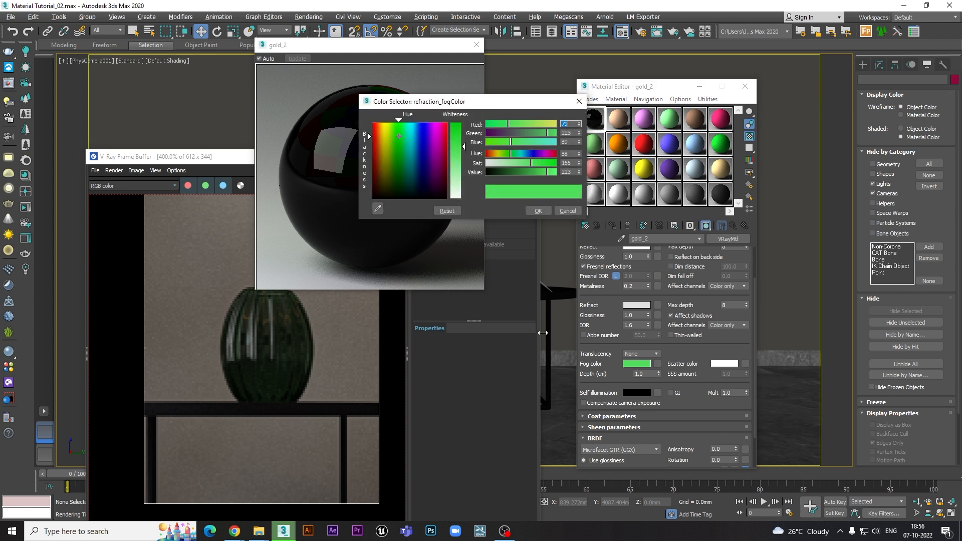
drag(465, 194, 466, 200)
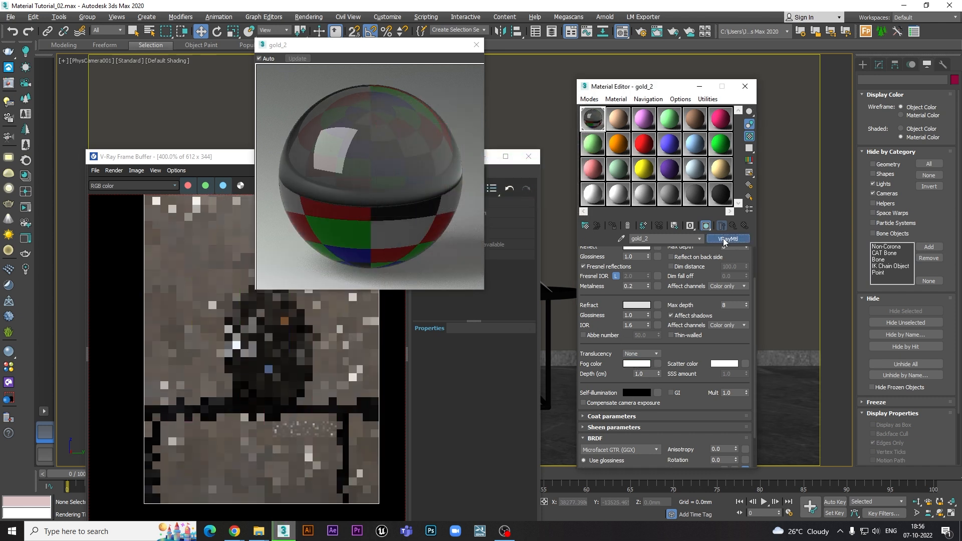
- Replace the gold_2 material with a fresh VRayMtl and set its diffuse colour to ochre with red 128, green 100 and blue 41
click(722, 238)
double_click(410, 318)
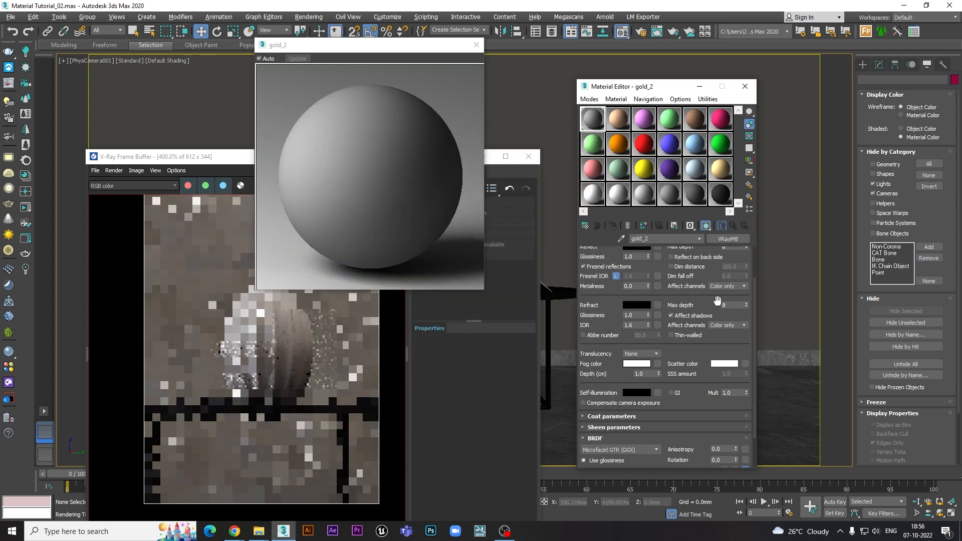
scroll(683, 278, up, 2)
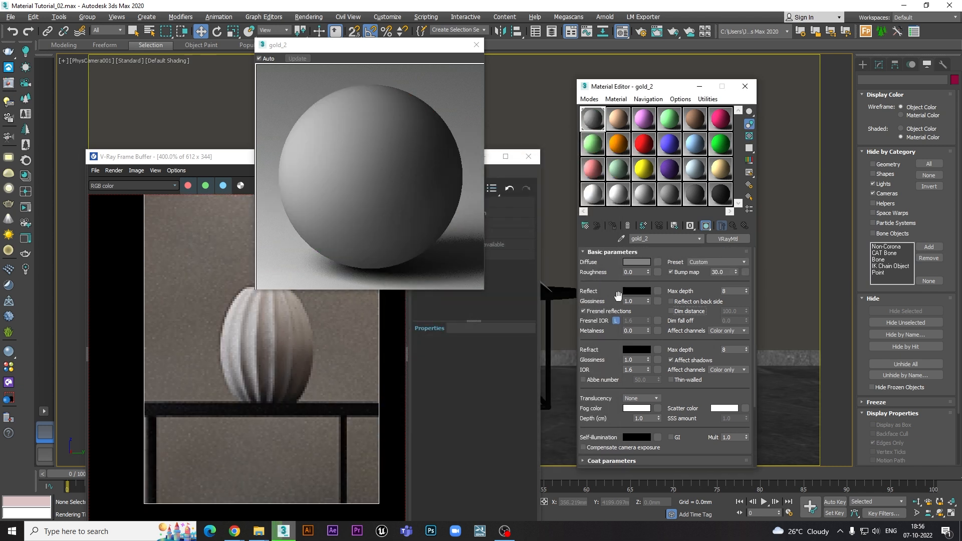
click(638, 261)
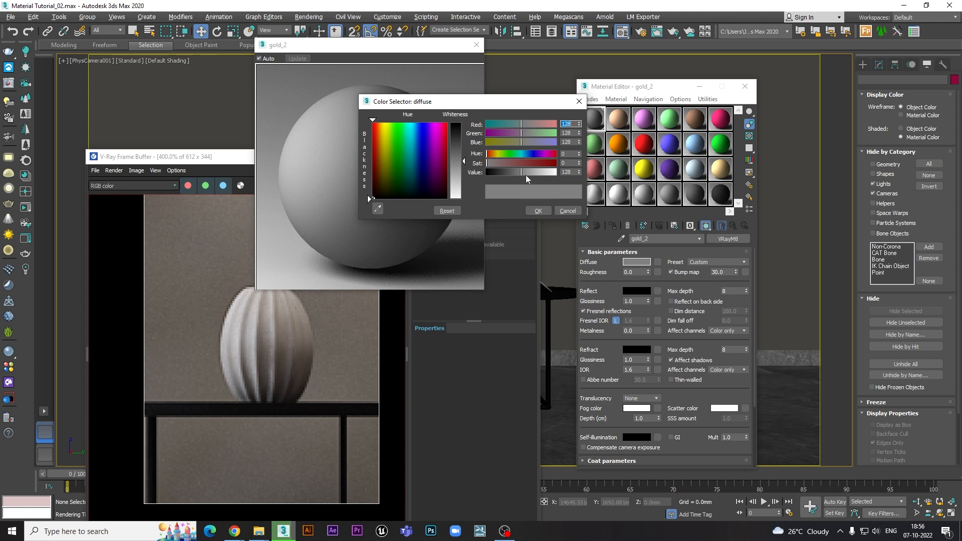
drag(518, 161, 532, 173)
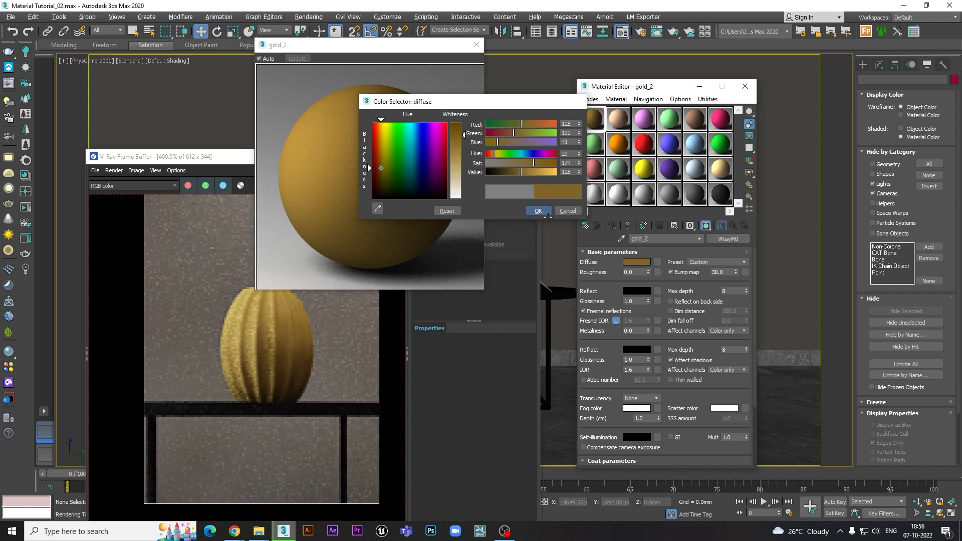
click(538, 210)
- Try a yellow self-illumination colour with hue 34, saturation 218 and value 124, and check the glowing vase in the render
scroll(704, 285, down, 3)
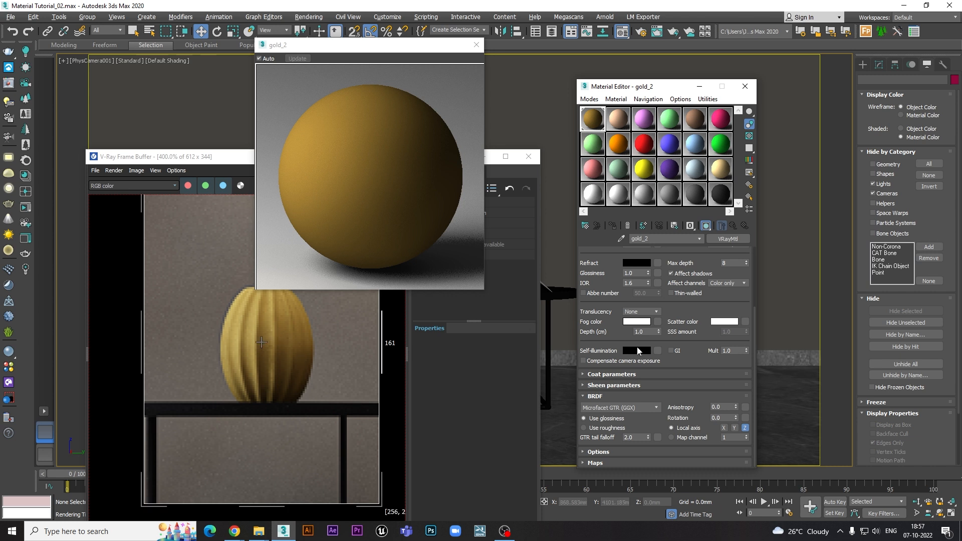
click(637, 350)
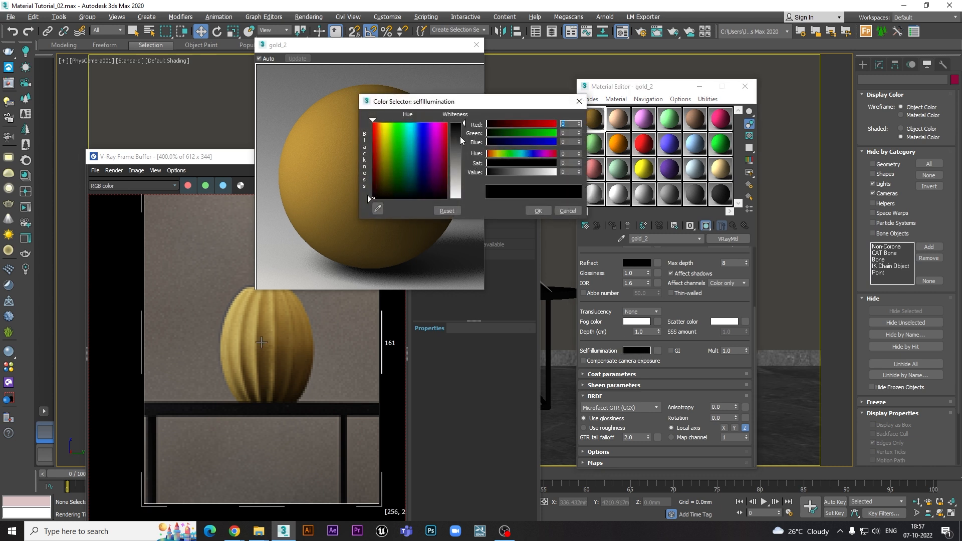
click(460, 134)
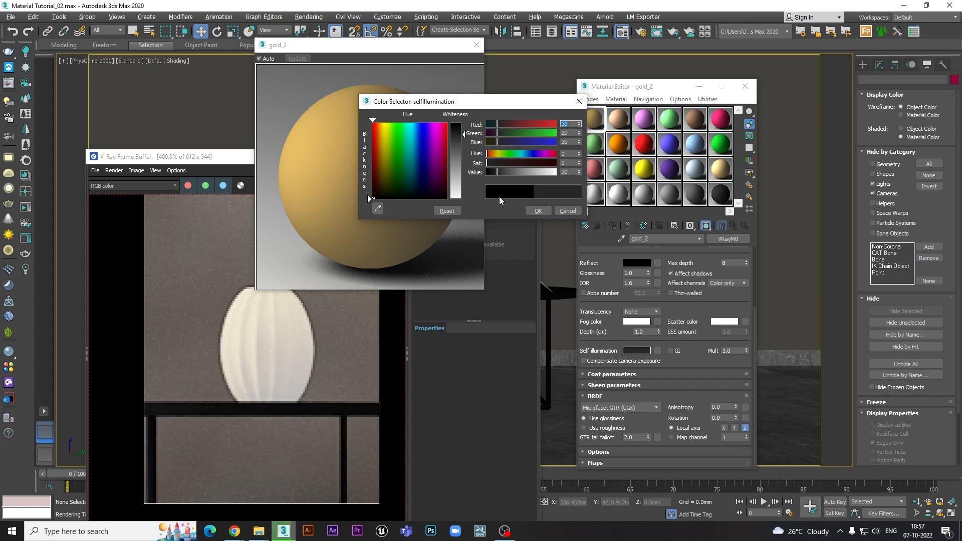
click(495, 155)
drag(516, 162, 546, 163)
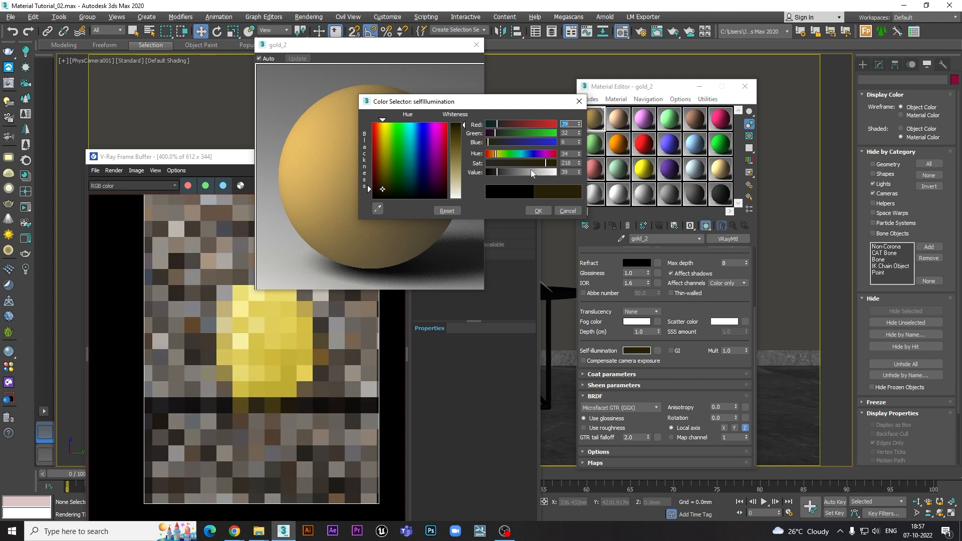
click(519, 172)
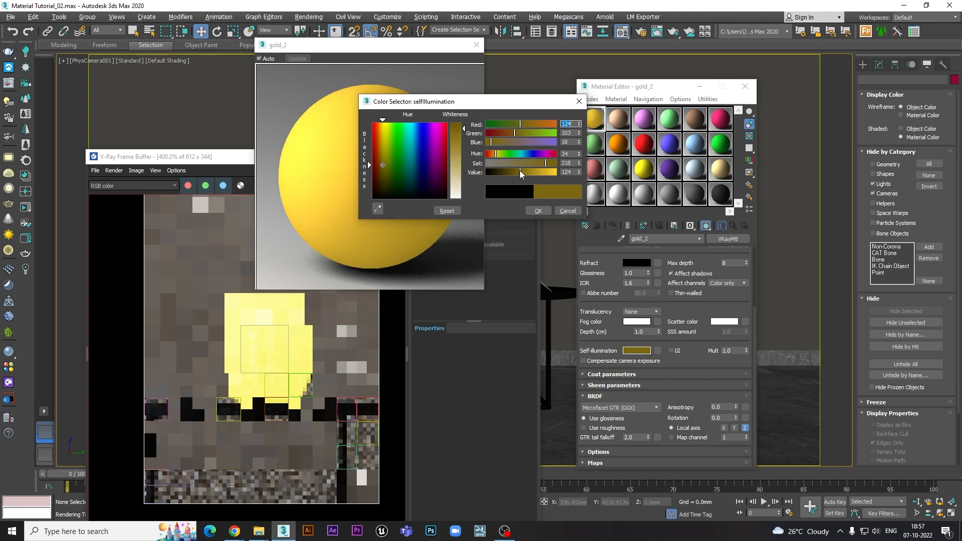
click(270, 350)
scroll(270, 350, down, 2)
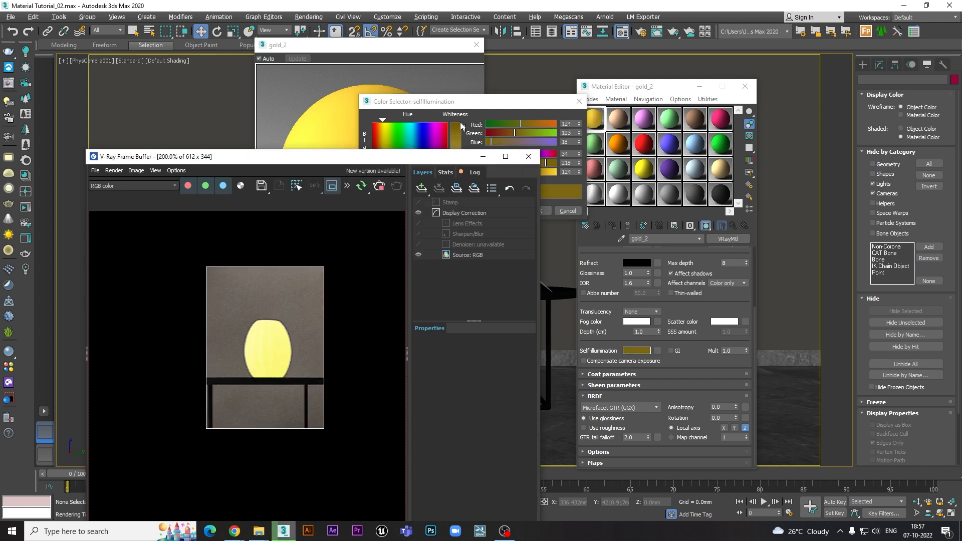
- Shift the self-illumination colour to orange with hue 11, brighten it to a value of 207, and accept it
click(467, 100)
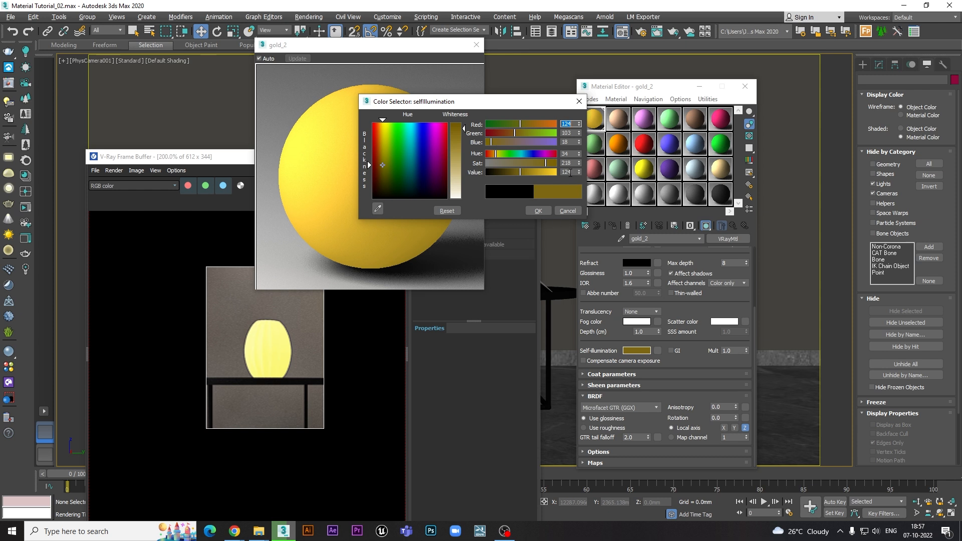
drag(510, 129, 499, 132)
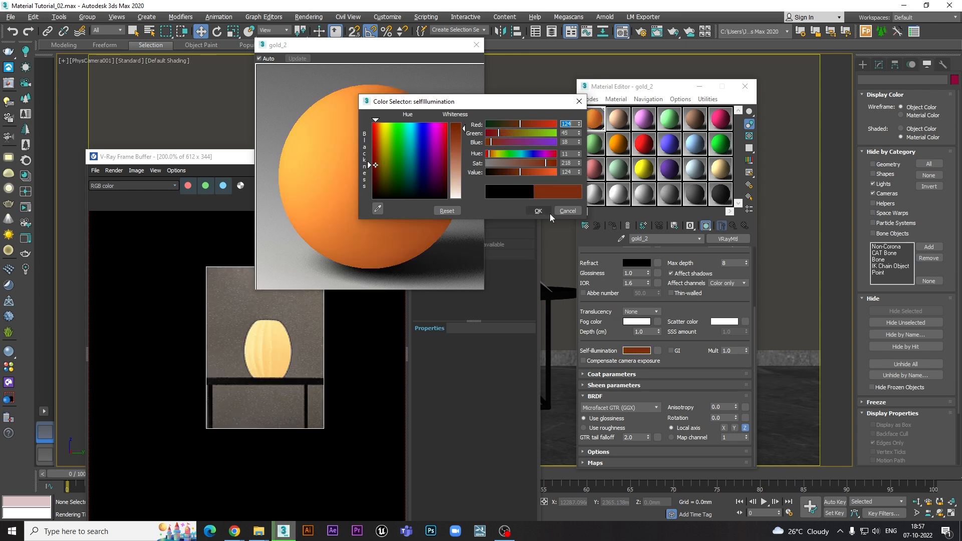
click(543, 172)
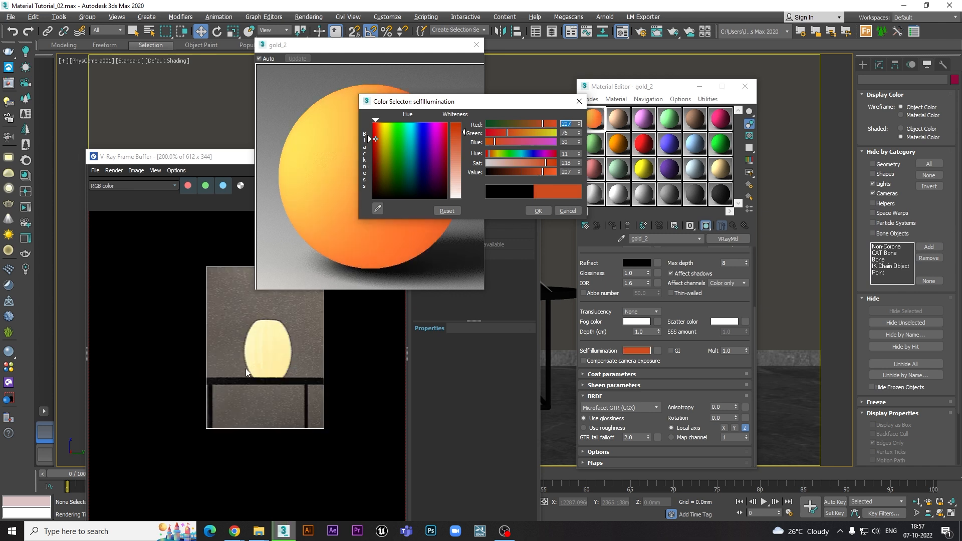
click(537, 211)
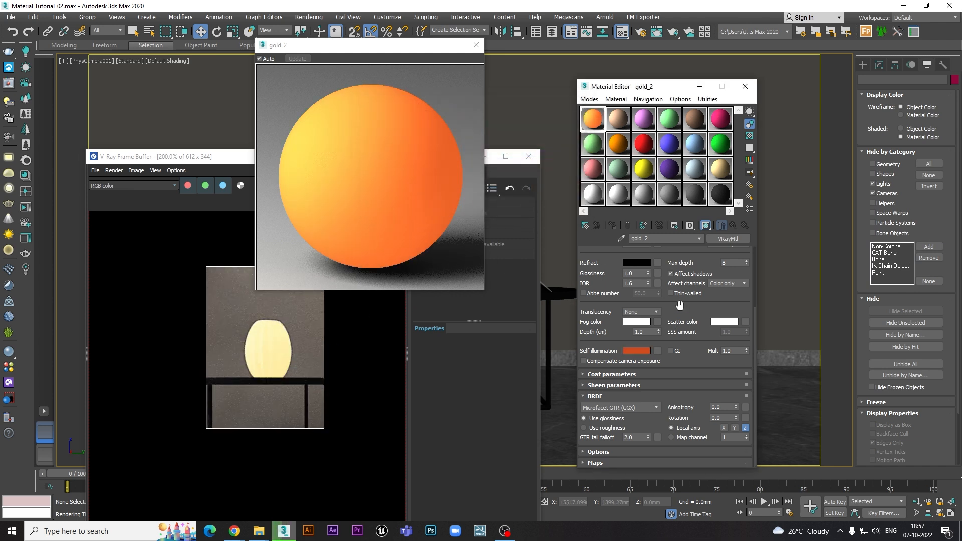
- Turn the diffuse colour green by lowering its red component to 58, and accept it
drag(679, 318, 690, 404)
click(635, 261)
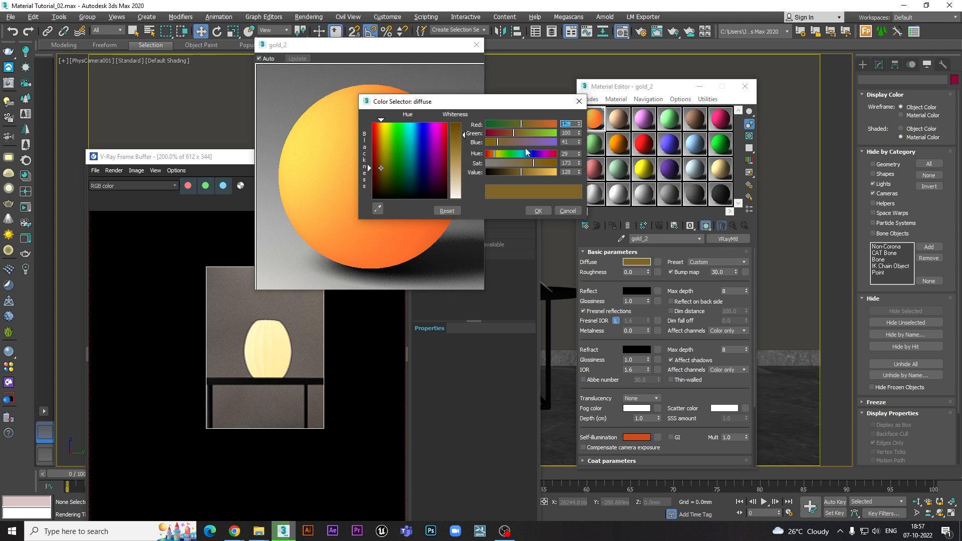
drag(519, 124, 501, 124)
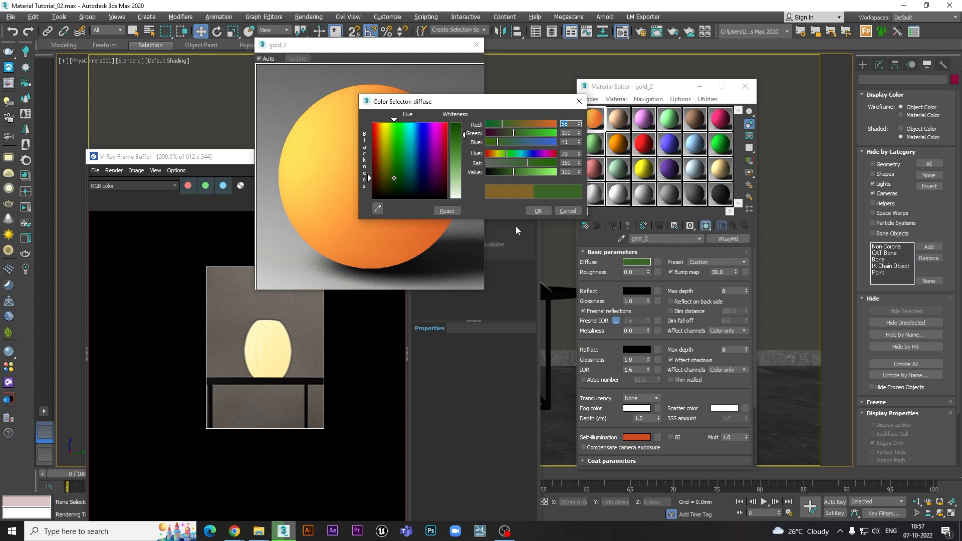
click(539, 210)
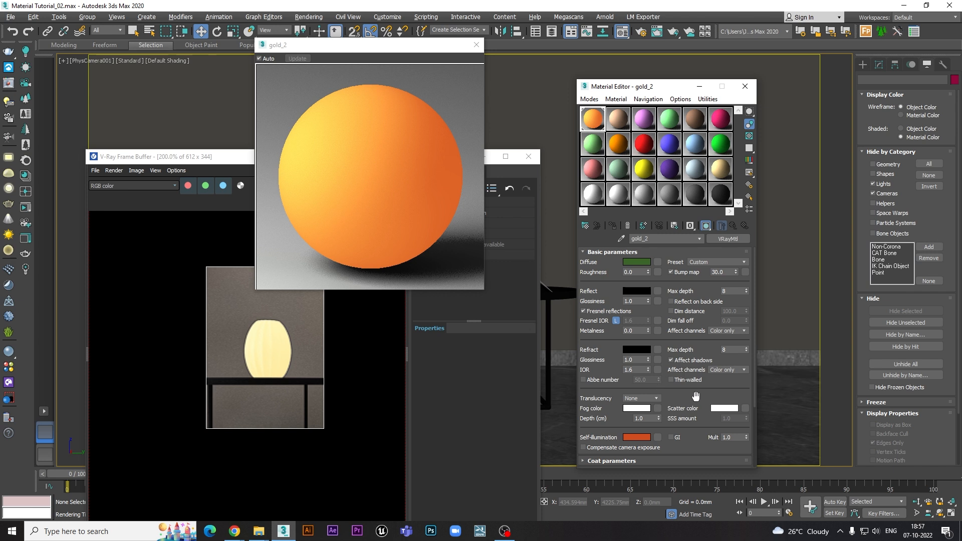
- Copy the green diffuse colour to the self-illumination colour and inspect the rendered vase up close
scroll(696, 397, down, 5)
click(641, 350)
click(539, 210)
scroll(710, 299, up, 3)
scroll(701, 300, down, 3)
scroll(701, 301, down, 1)
right_click(630, 351)
click(653, 372)
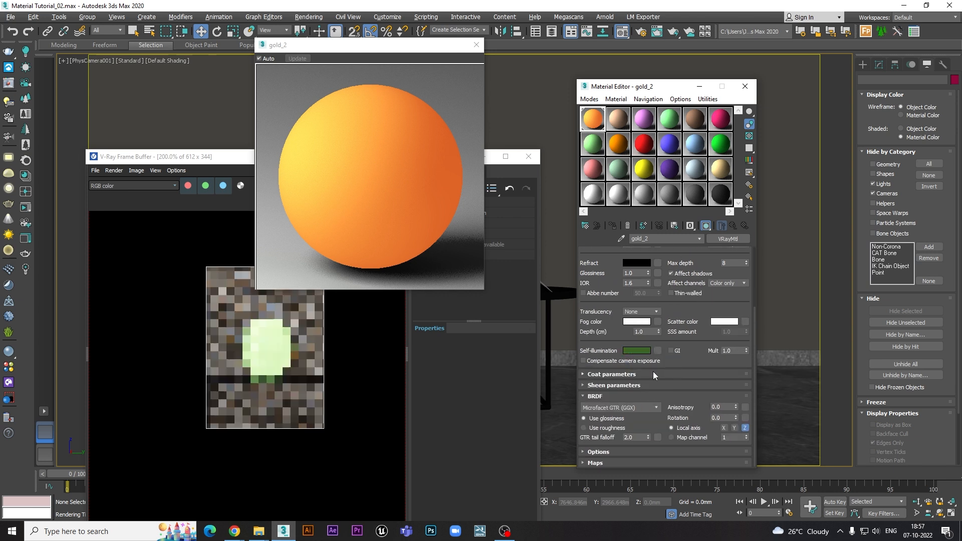
click(264, 346)
scroll(265, 345, up, 1)
middle_drag(273, 331, 268, 348)
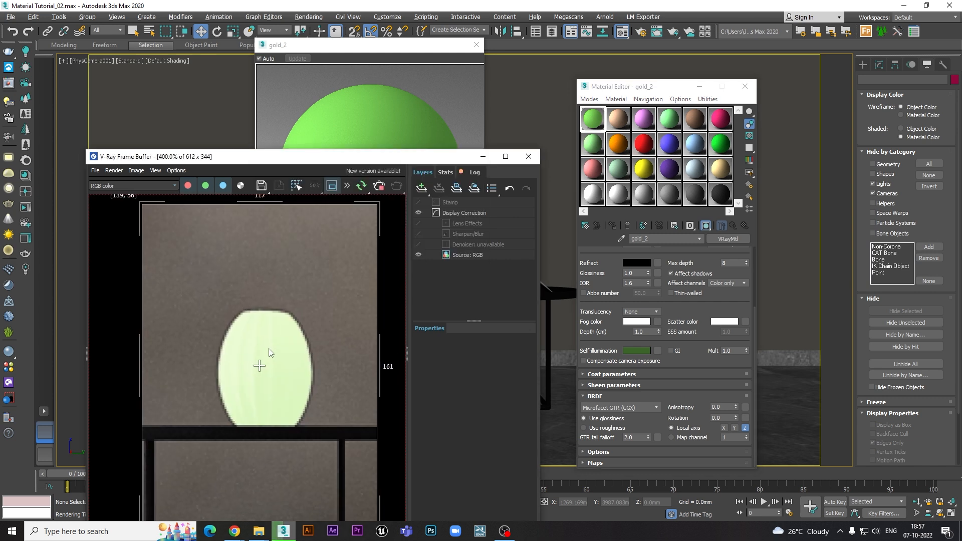
scroll(268, 351, down, 1)
click(392, 129)
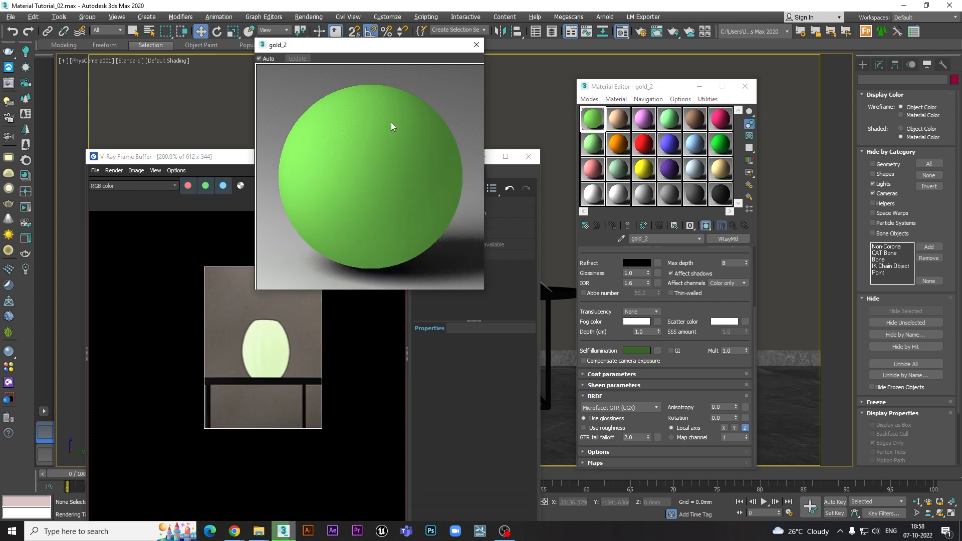
- Try self-illumination multipliers of 2.0 and 5.0 on the vase, and return the multiplier to 1.0
double_click(728, 350)
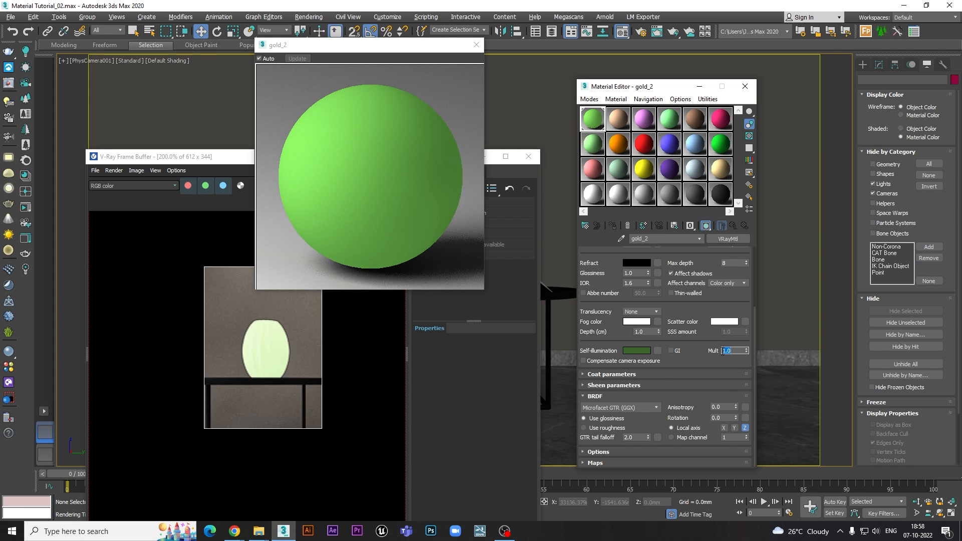
text(2)
key(Return)
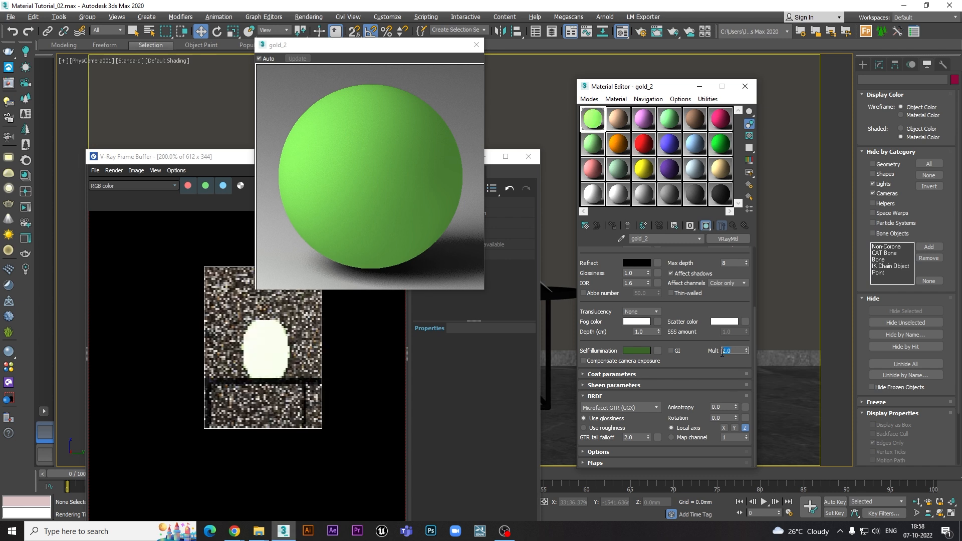
text(5)
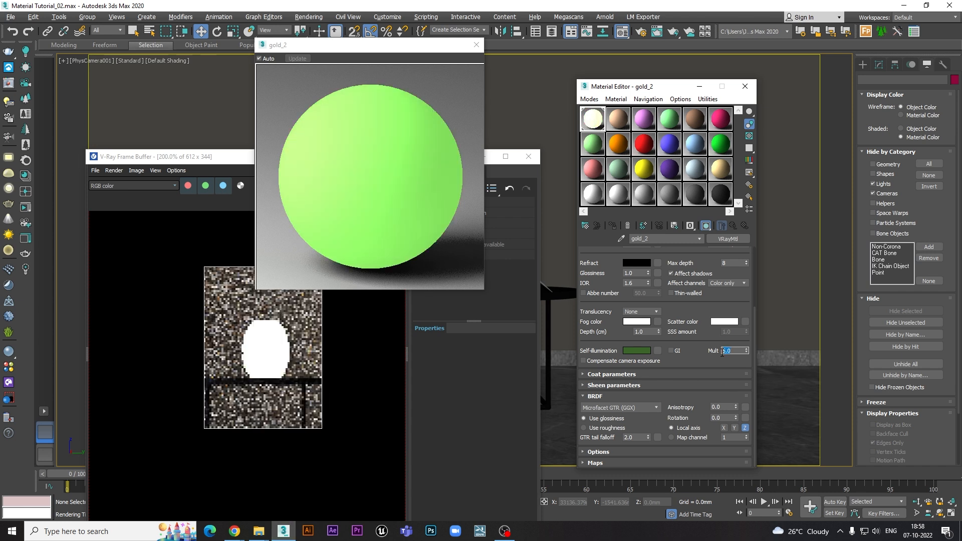
key(Return)
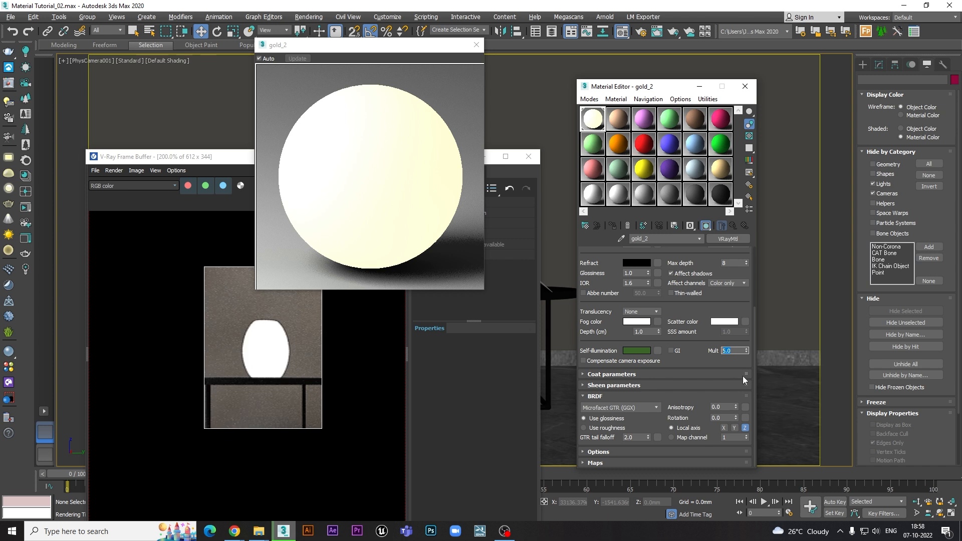
text(1)
key(Return)
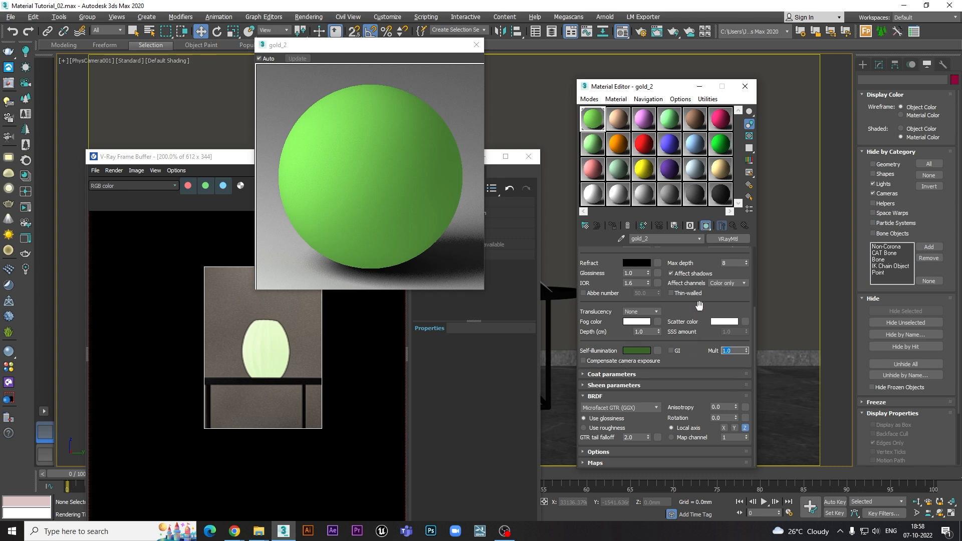
- Collapse the BRDF settings, close the enlarged gold_2 material preview, and return to the diffuse colour in the basic parameters
click(612, 399)
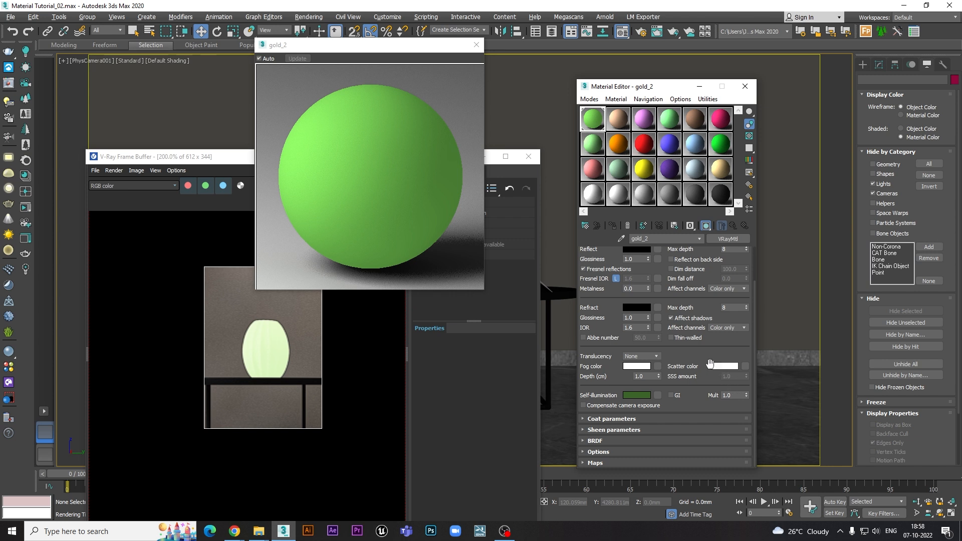
drag(707, 301, 706, 348)
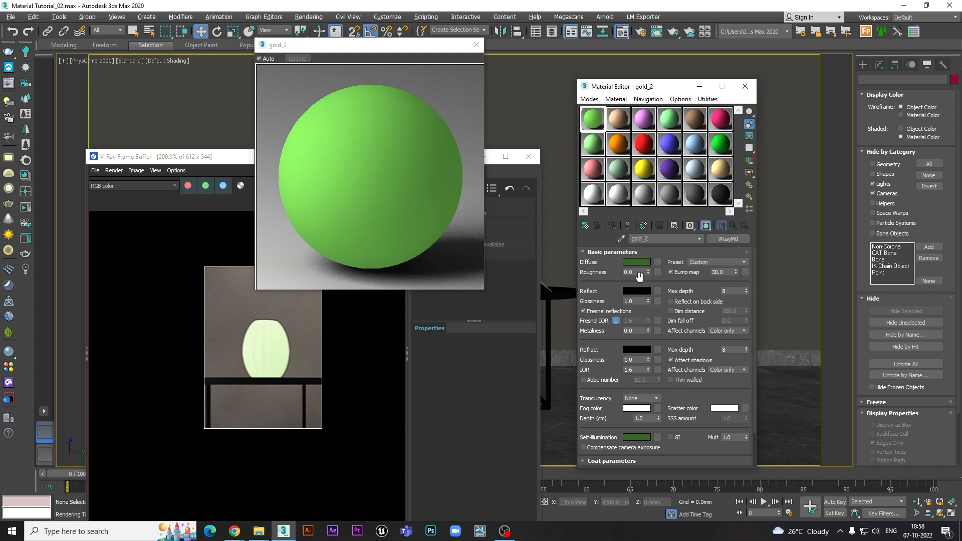
click(475, 45)
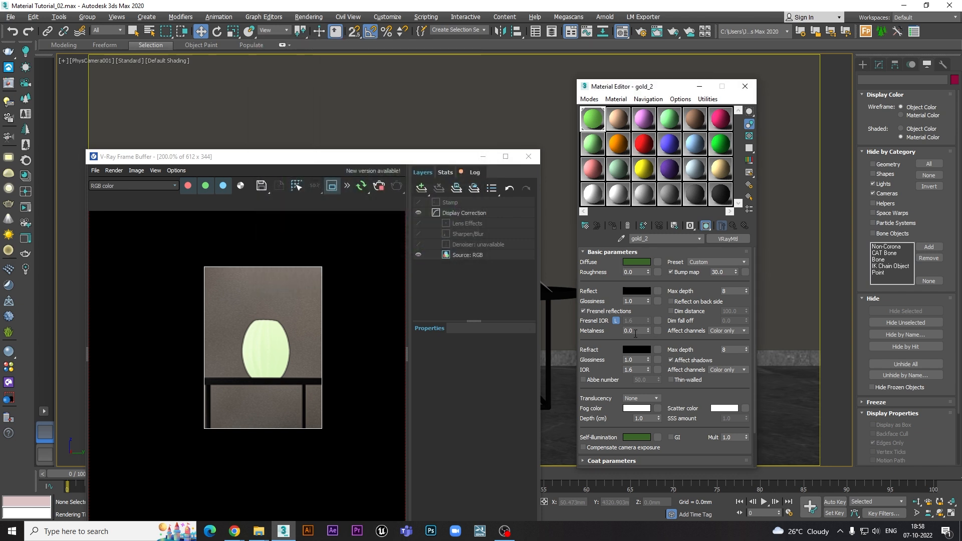
click(635, 261)
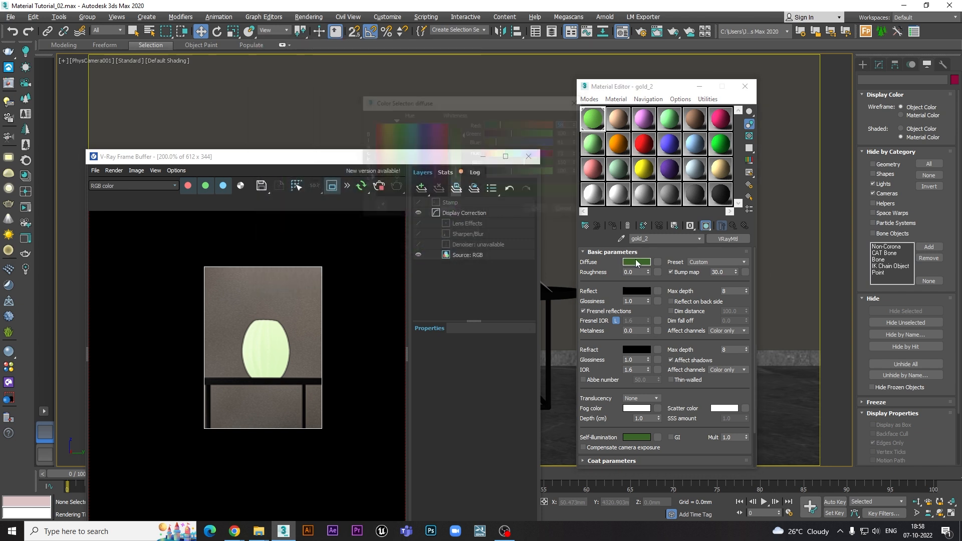
click(538, 211)
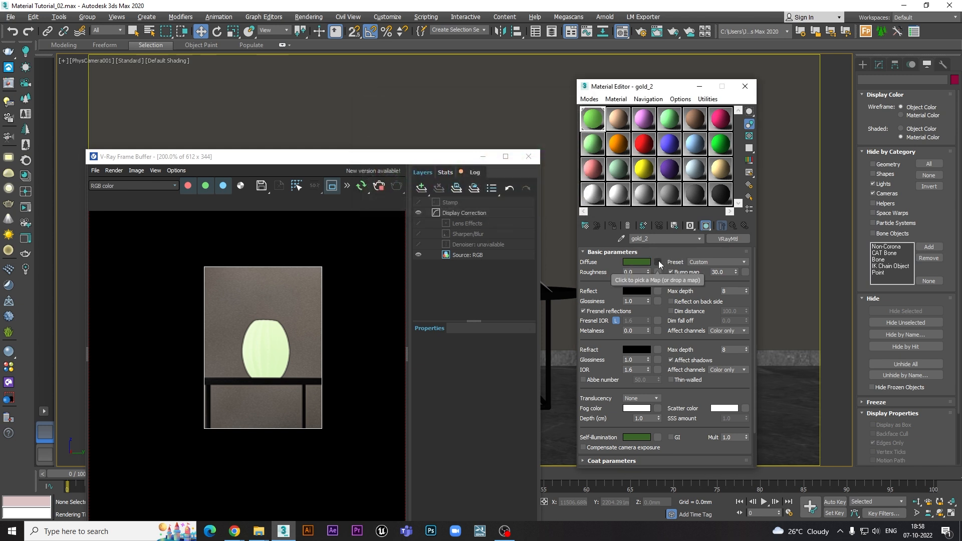
- Try a light grey reflection colour of value 186 on gold_2 and discard it, keeping the reflection black
click(636, 291)
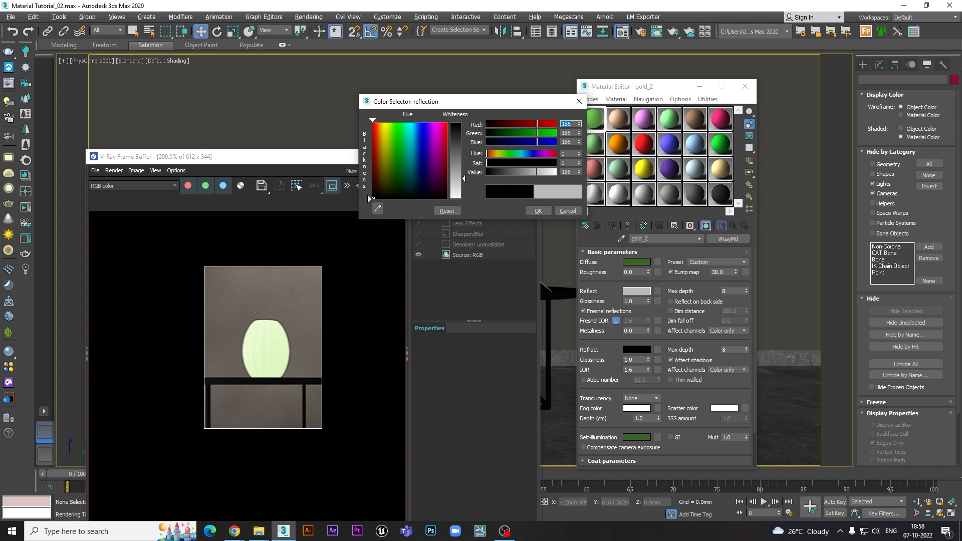
click(535, 210)
double_click(624, 301)
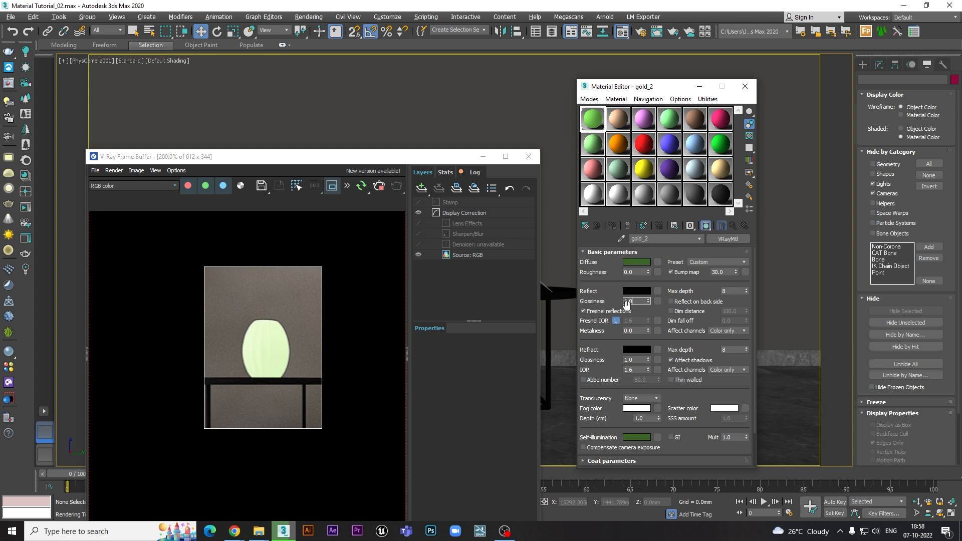
scroll(608, 291, down, 3)
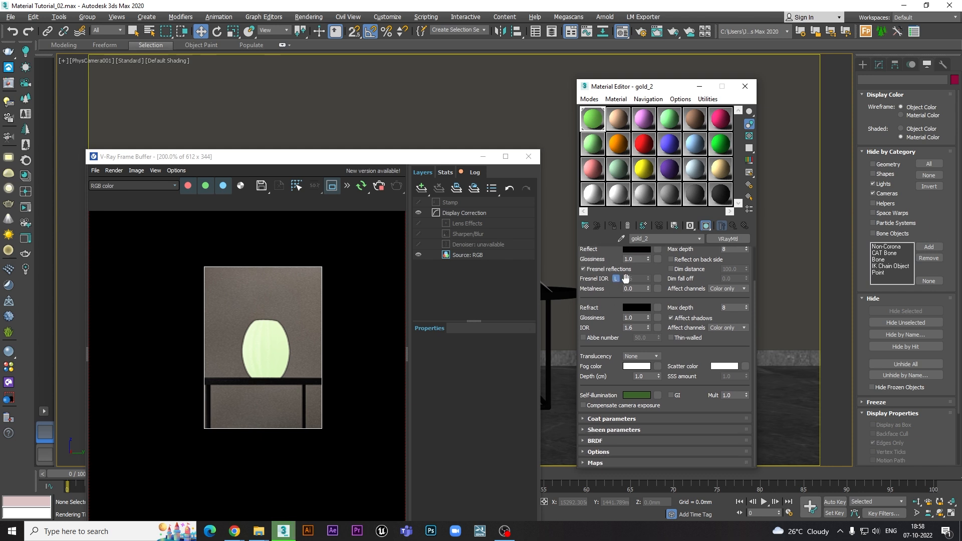
scroll(626, 295, up, 2)
- Set the metalness of the gold_2 material to 1.0
double_click(637, 322)
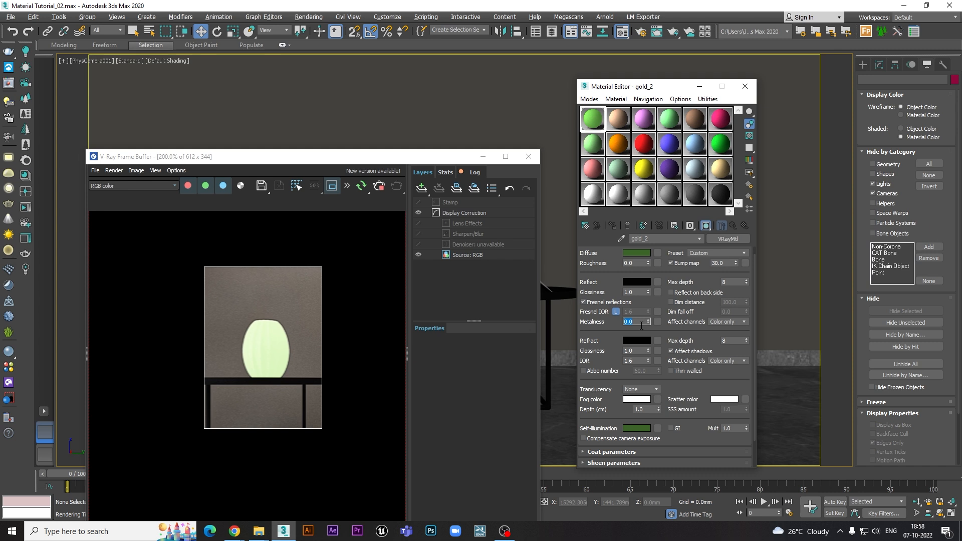
text(1)
key(Return)
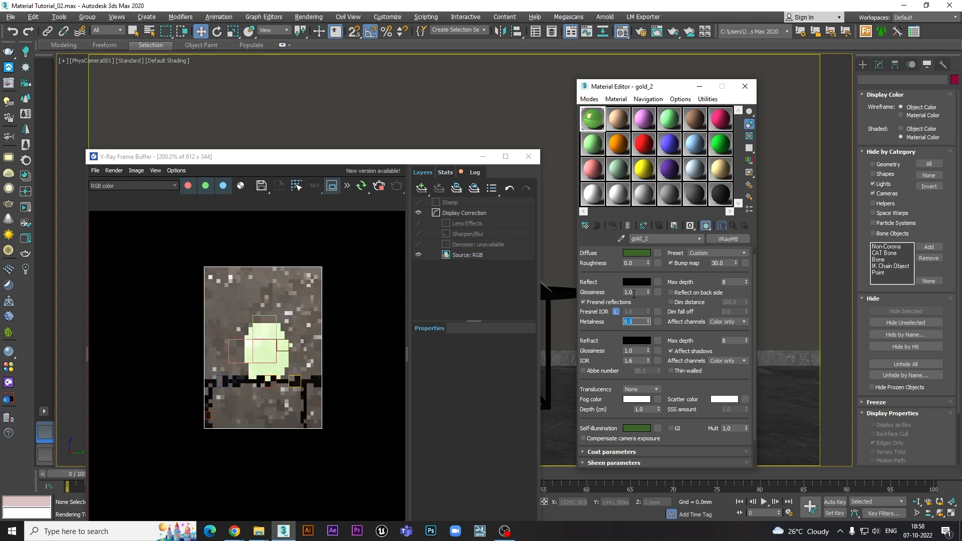
- Set the self-illumination colour of gold_2 to black and accept it
scroll(620, 314, down, 2)
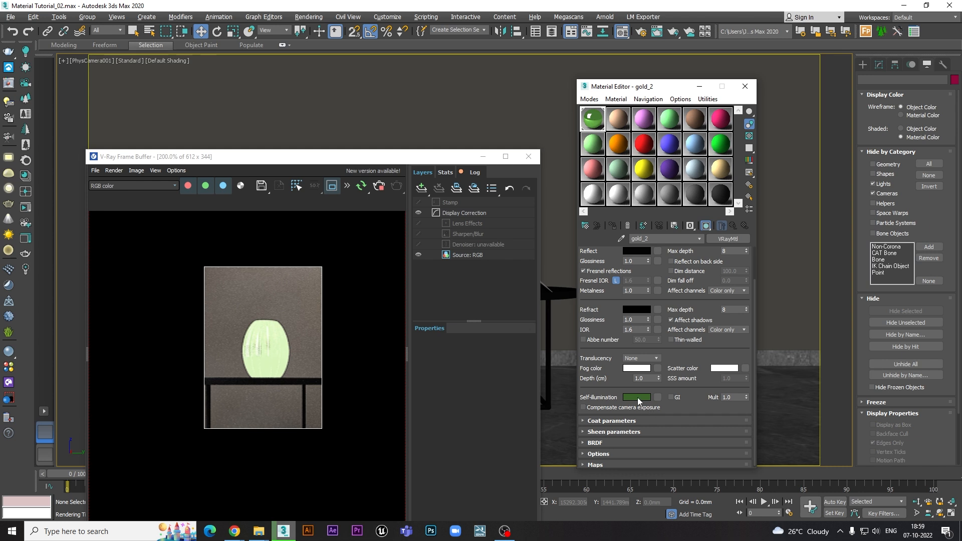
click(636, 397)
drag(391, 185, 371, 199)
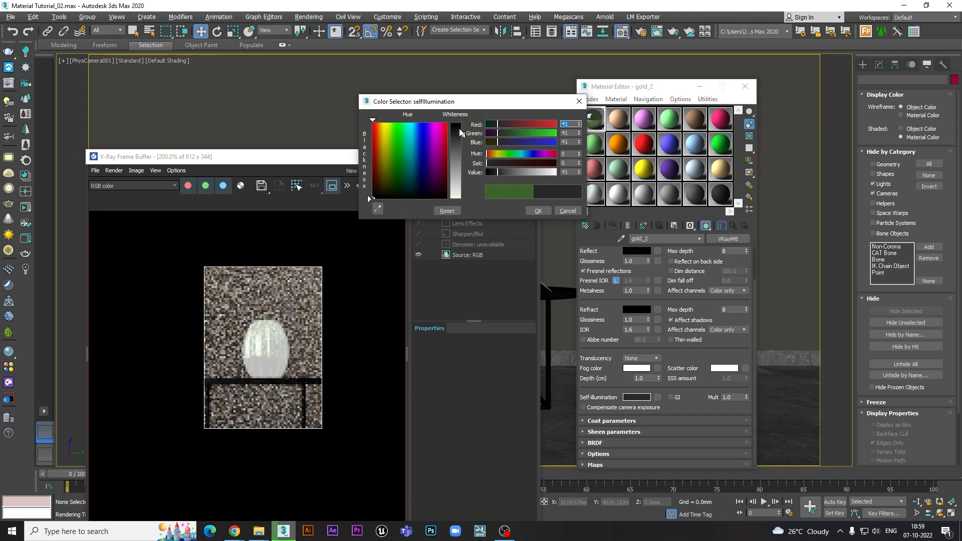
click(536, 210)
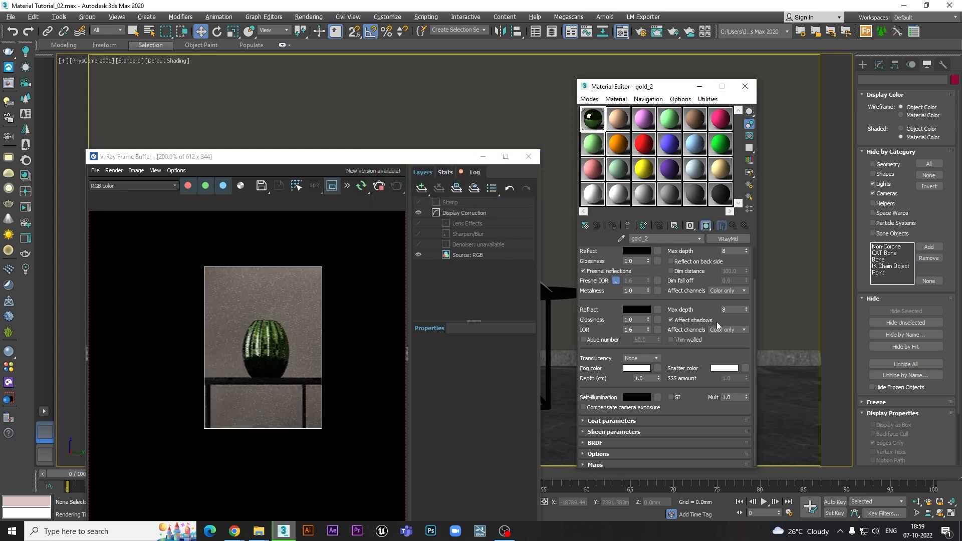
- Compare metalness 0.0 and 1.0 on the rendered vase up close, and leave the metalness at 0.0
scroll(704, 351, up, 2)
click(634, 322)
text(0)
key(Return)
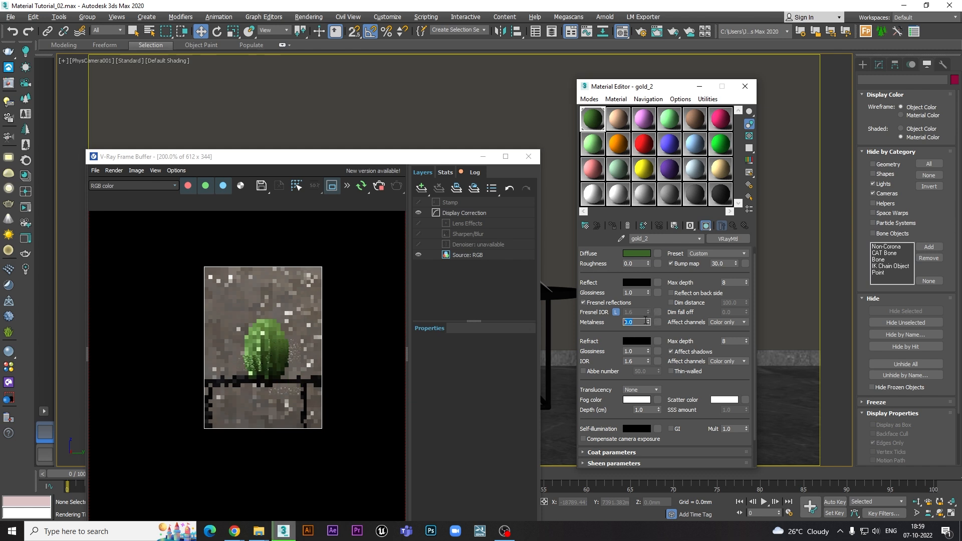
key(Return)
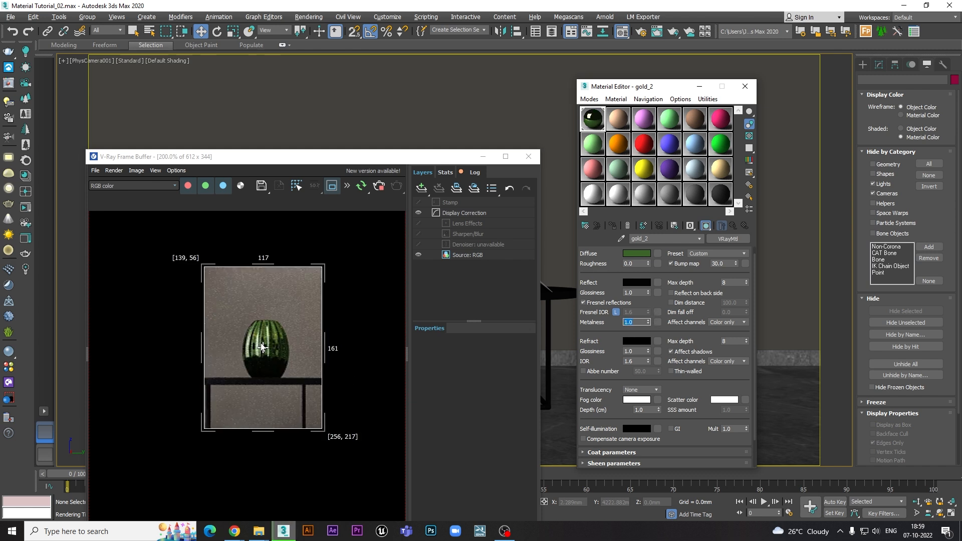
scroll(271, 340, up, 1)
scroll(278, 332, down, 1)
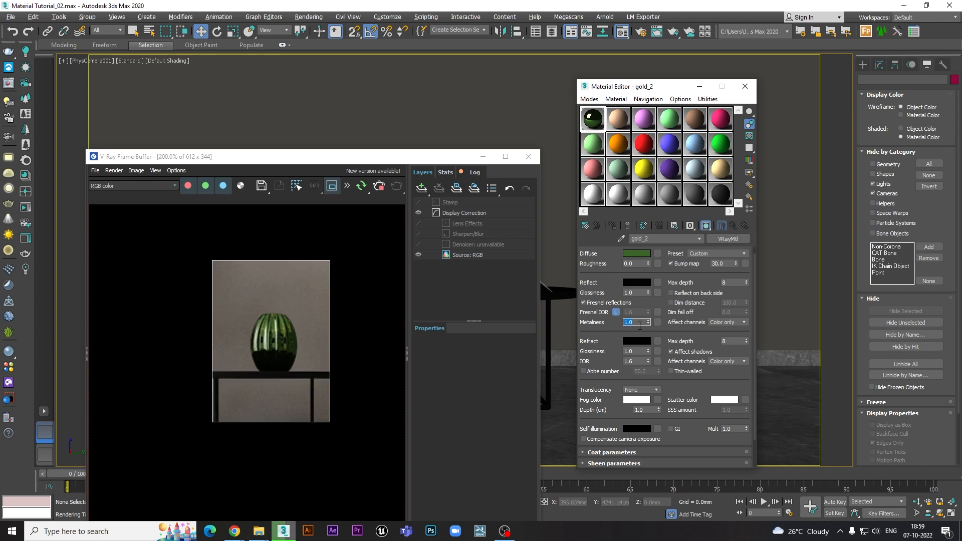
text(0)
key(Return)
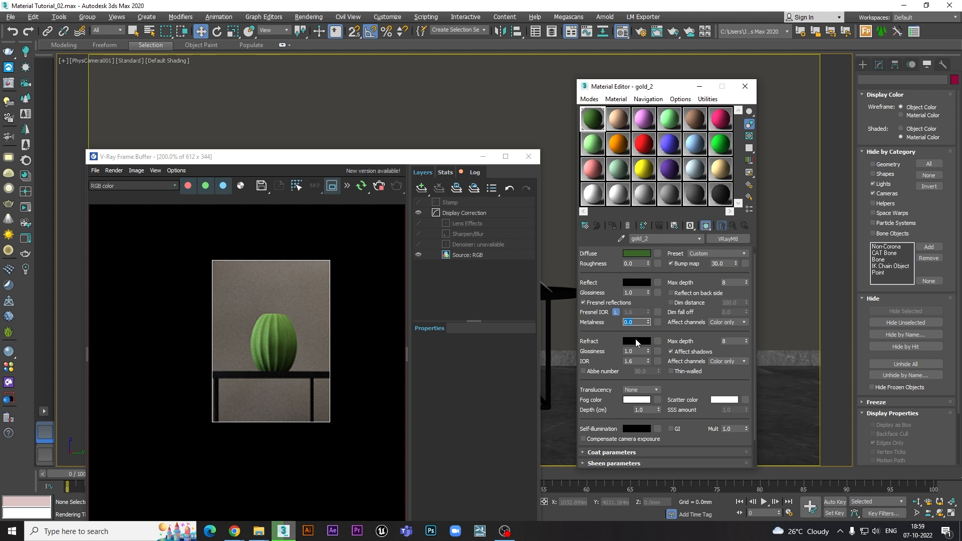
- Try a mid-grey refraction colour of value 107 and cancel it, keeping the refraction black
click(635, 339)
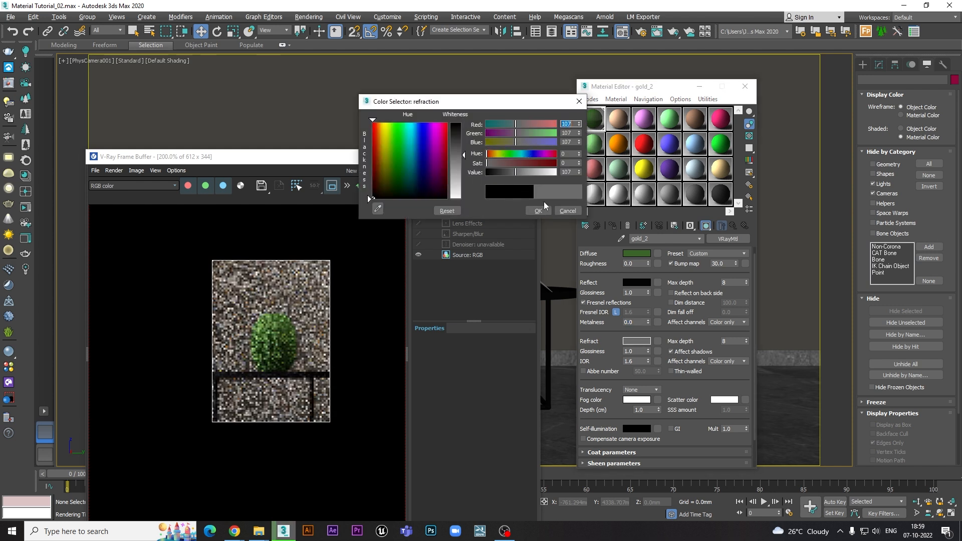
click(572, 209)
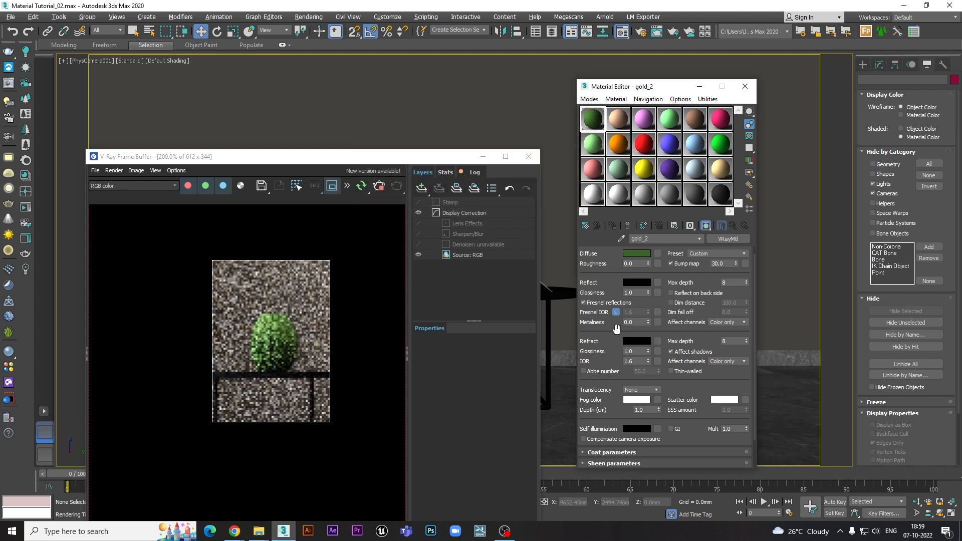
double_click(637, 353)
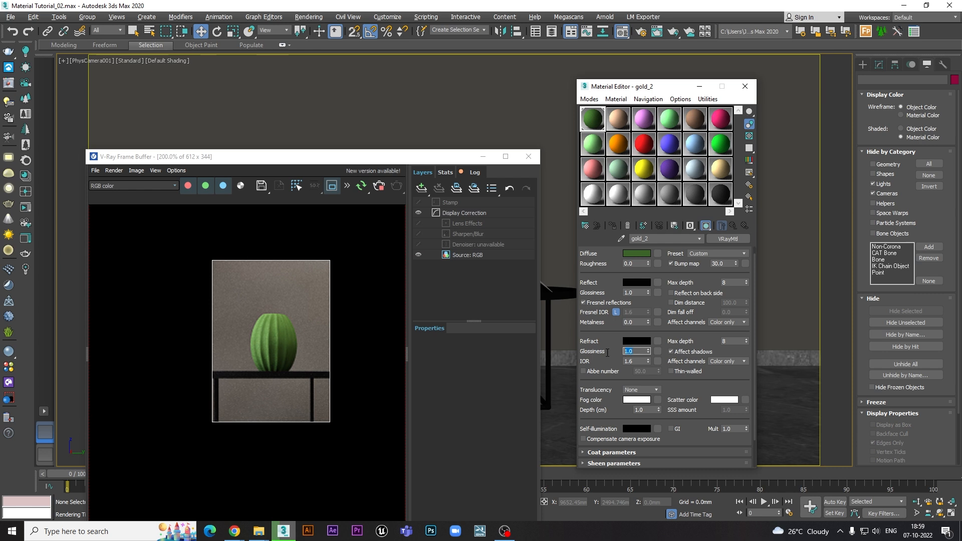
- Review the refraction glossiness, IOR, fog depth and reflection settings in the basic parameters
drag(607, 339, 604, 293)
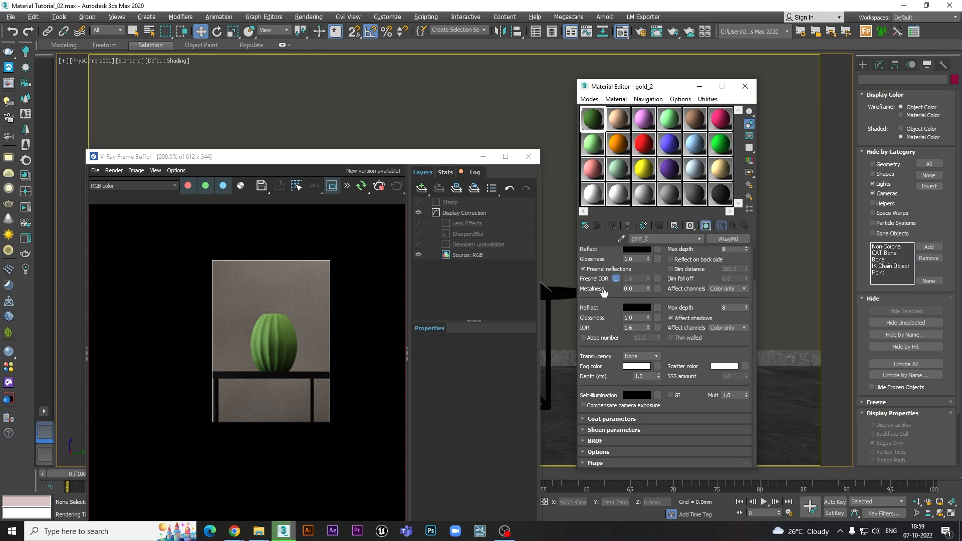
double_click(635, 328)
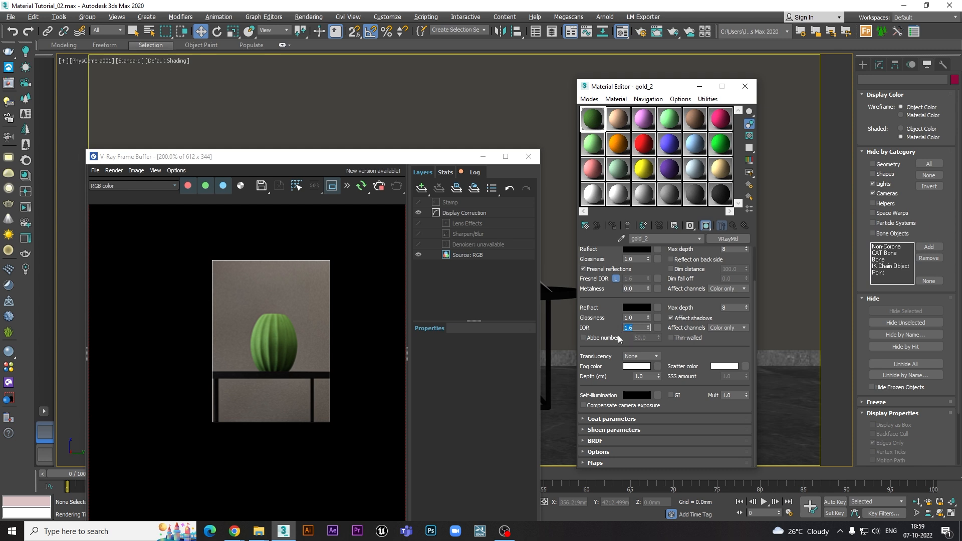
click(610, 324)
click(655, 376)
drag(611, 306, 620, 284)
drag(732, 277, 733, 319)
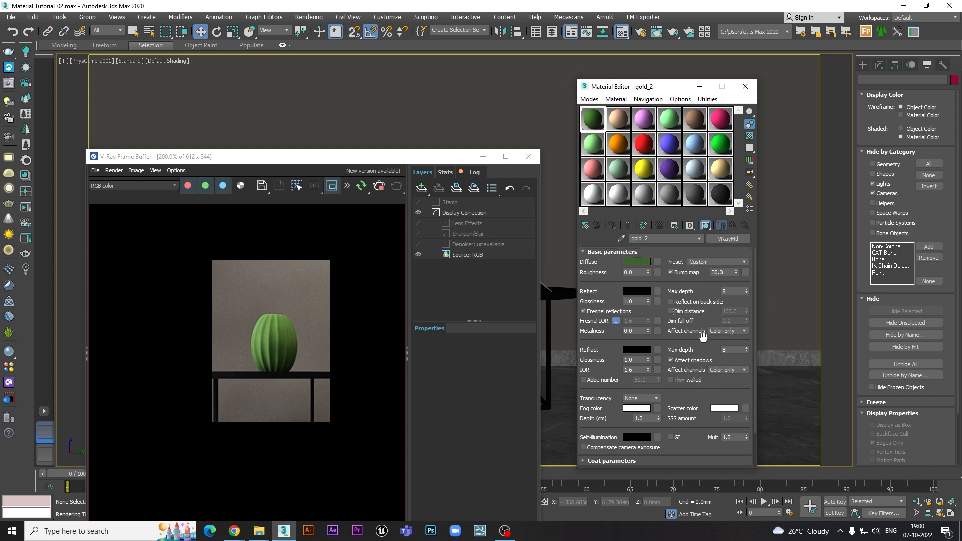
- Expand the gold_2 material's list of maps and look over its channels from diffuse to environment
scroll(704, 344, down, 2)
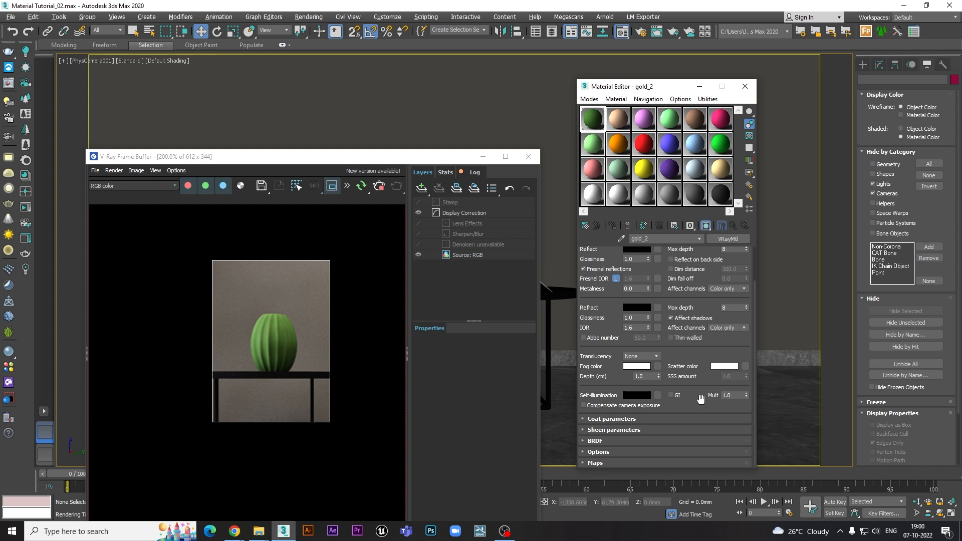
click(595, 463)
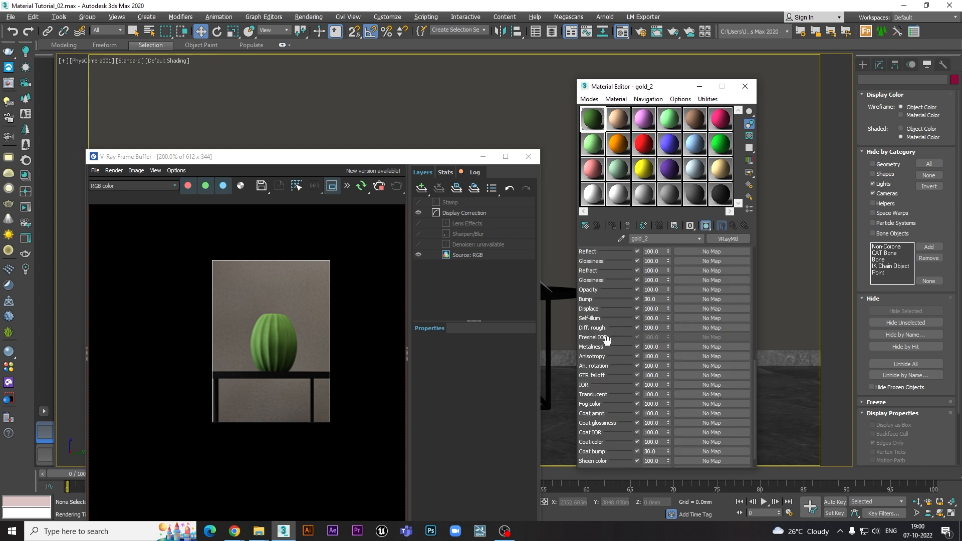
drag(619, 306, 621, 346)
scroll(621, 346, down, 3)
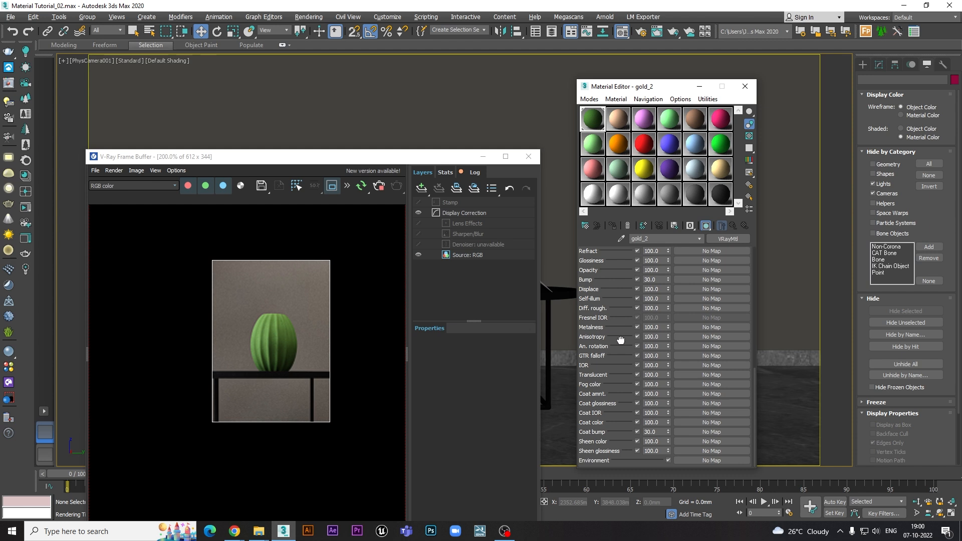
drag(620, 293, 620, 347)
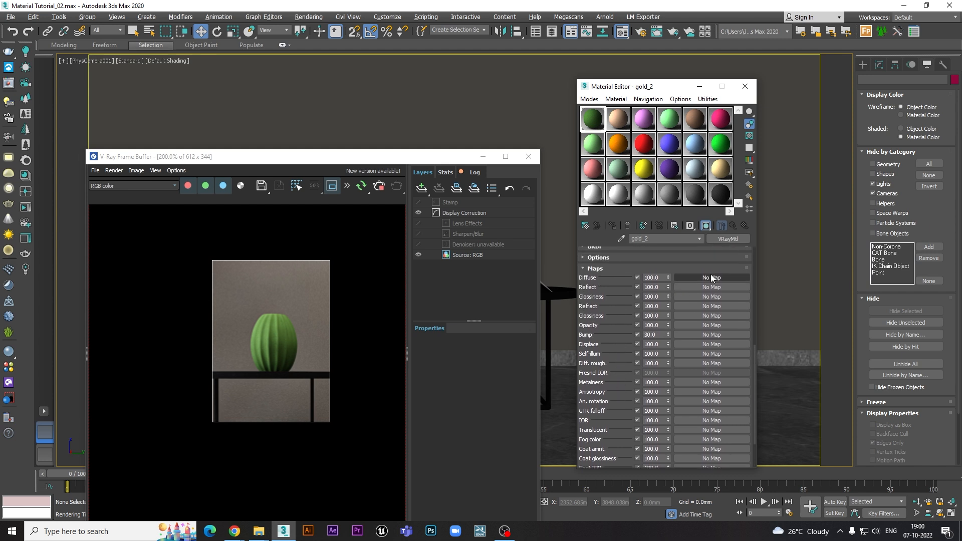
scroll(614, 307, up, 5)
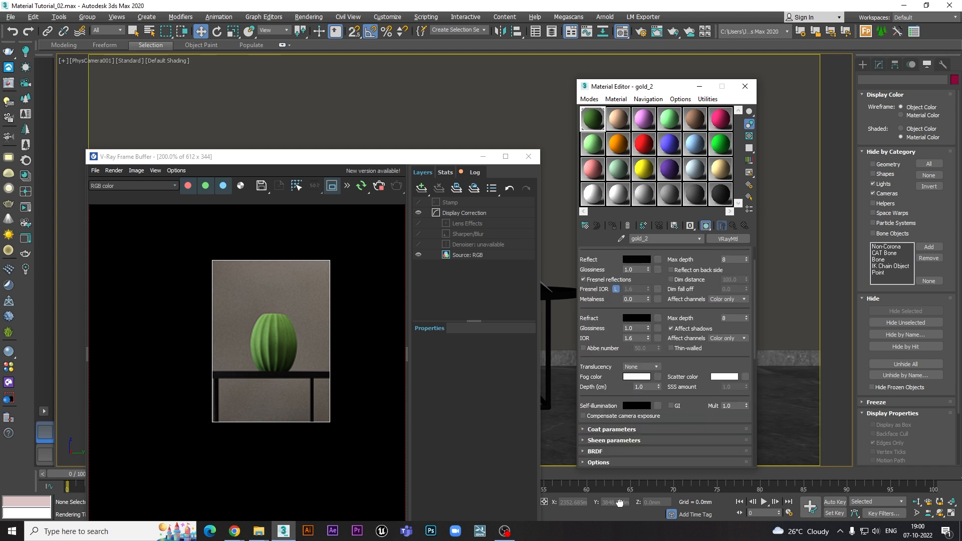
scroll(681, 301, up, 2)
click(658, 262)
double_click(413, 224)
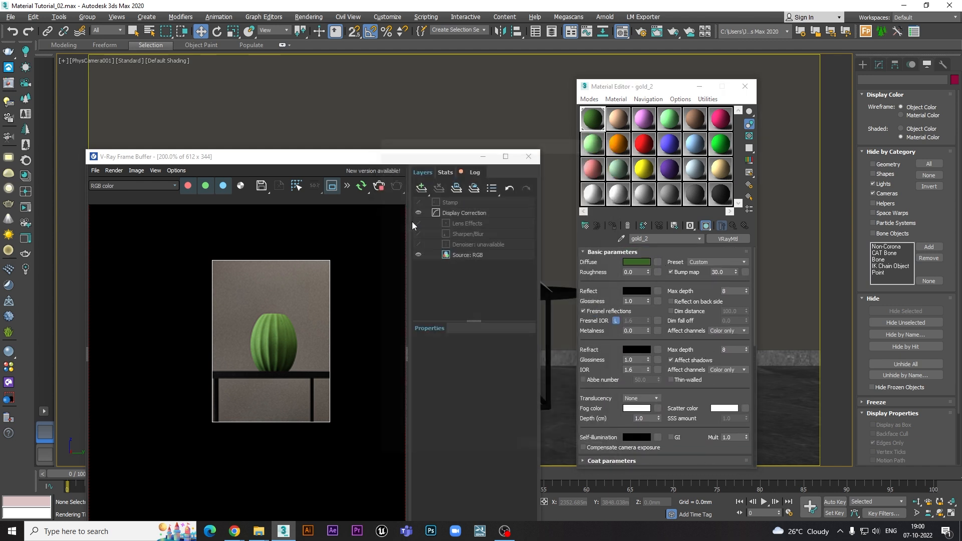
double_click(349, 162)
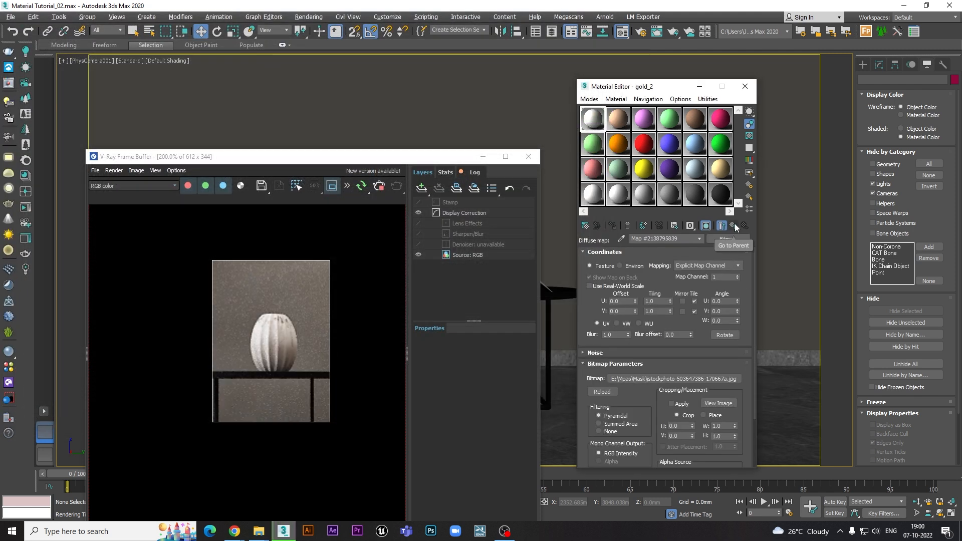
click(732, 226)
- Expand the list of maps, check the bitmap in the diffuse channel, and return to the basic parameters
scroll(698, 258, down, 2)
scroll(697, 258, down, 1)
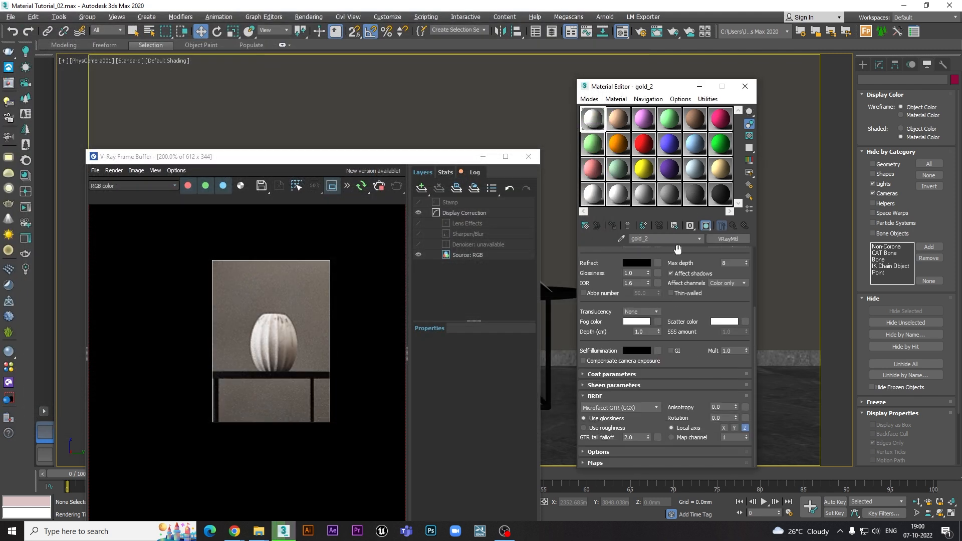
click(617, 462)
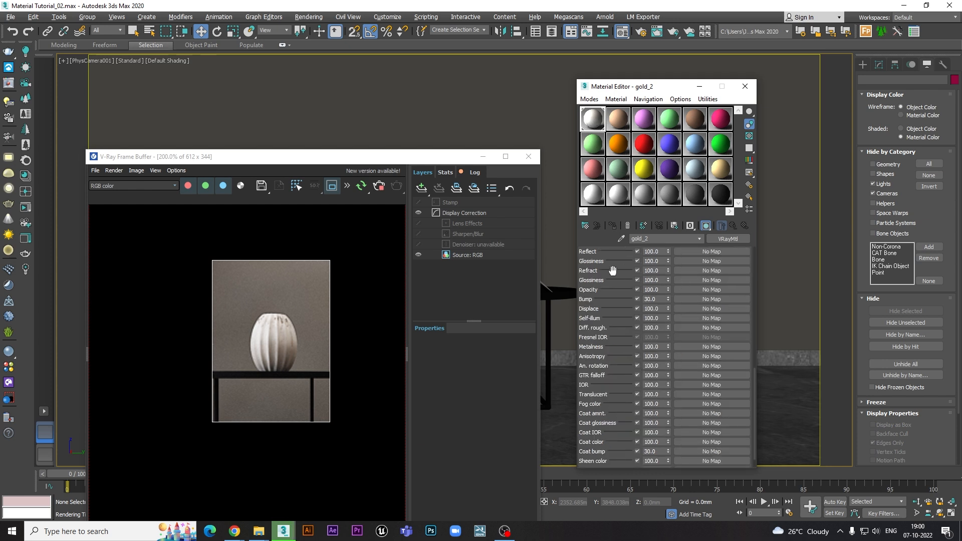
scroll(687, 290, down, 5)
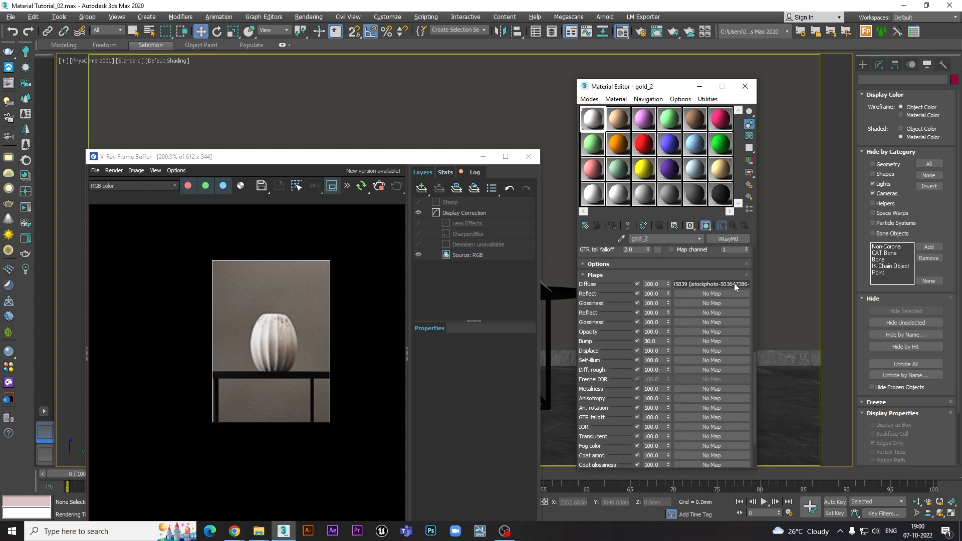
drag(609, 285, 626, 486)
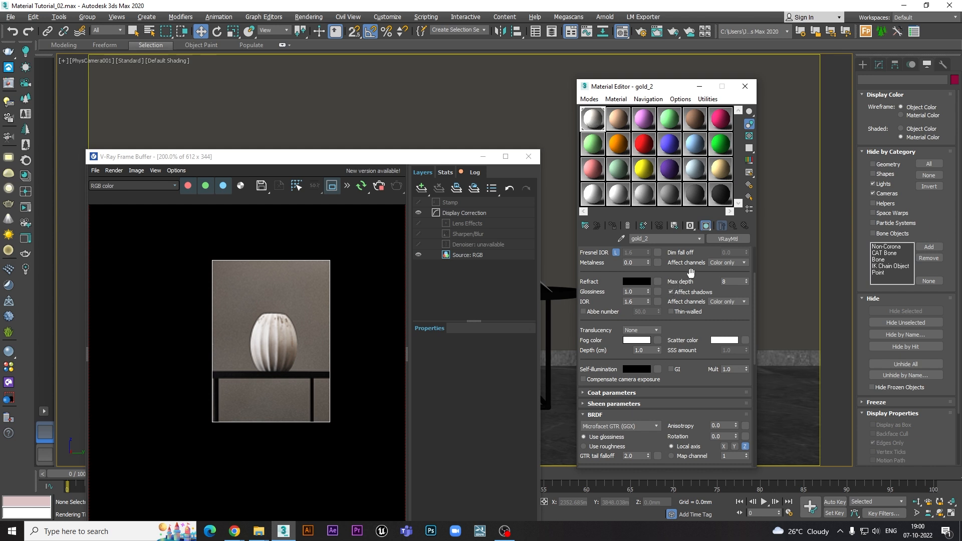
scroll(690, 272, up, 3)
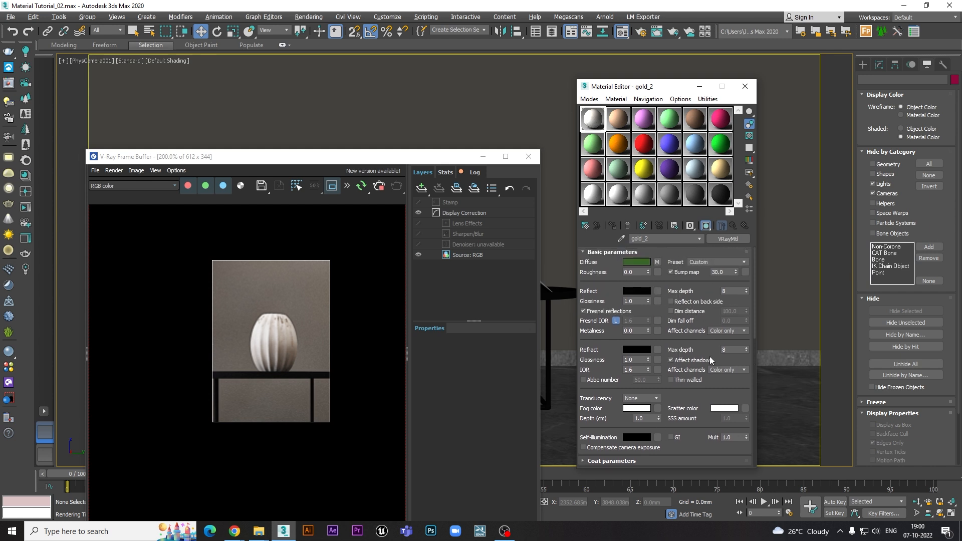
- Examine the map channels from diffuse to environment, especially opacity, bump and displacement, and go back to the basic parameters
scroll(646, 323, down, 10)
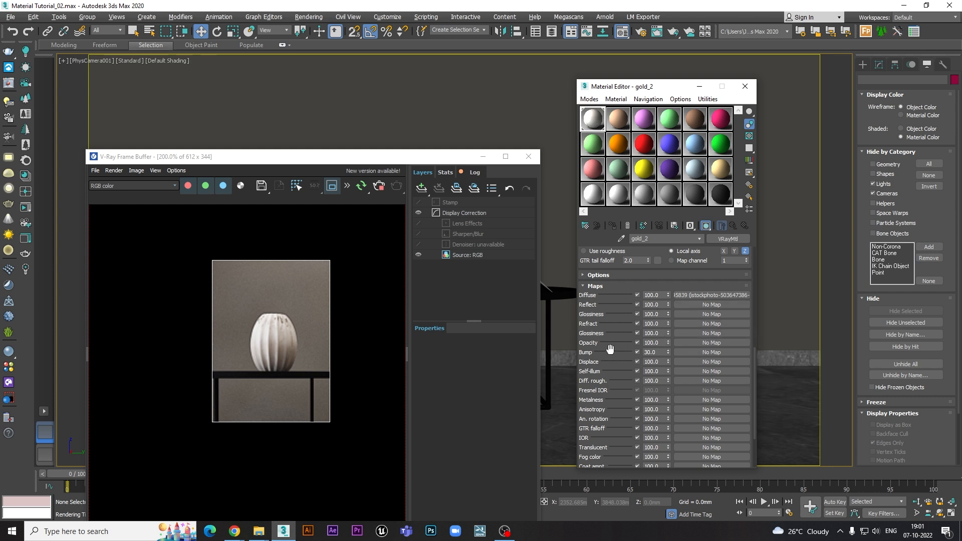
drag(610, 350, 612, 275)
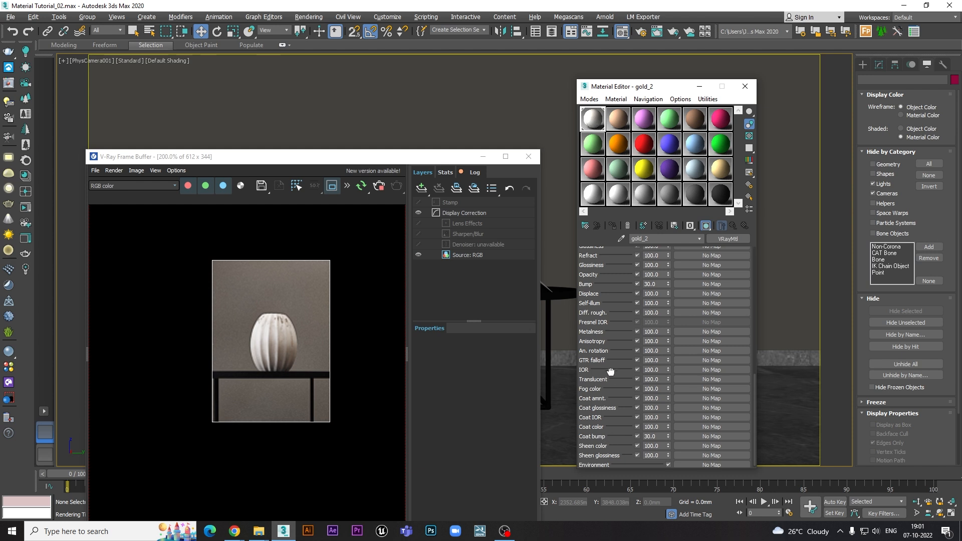
drag(615, 350, 616, 344)
drag(616, 279, 616, 395)
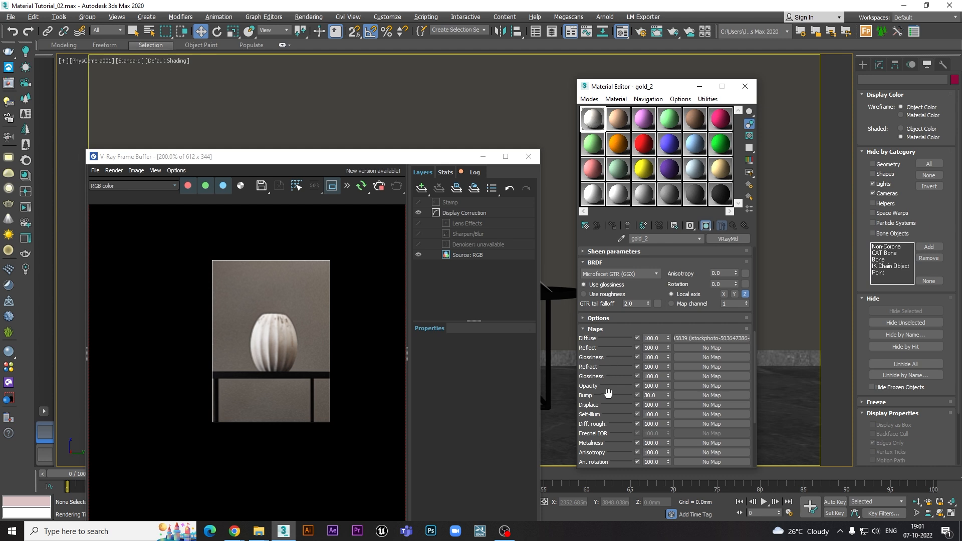
drag(606, 399, 606, 344)
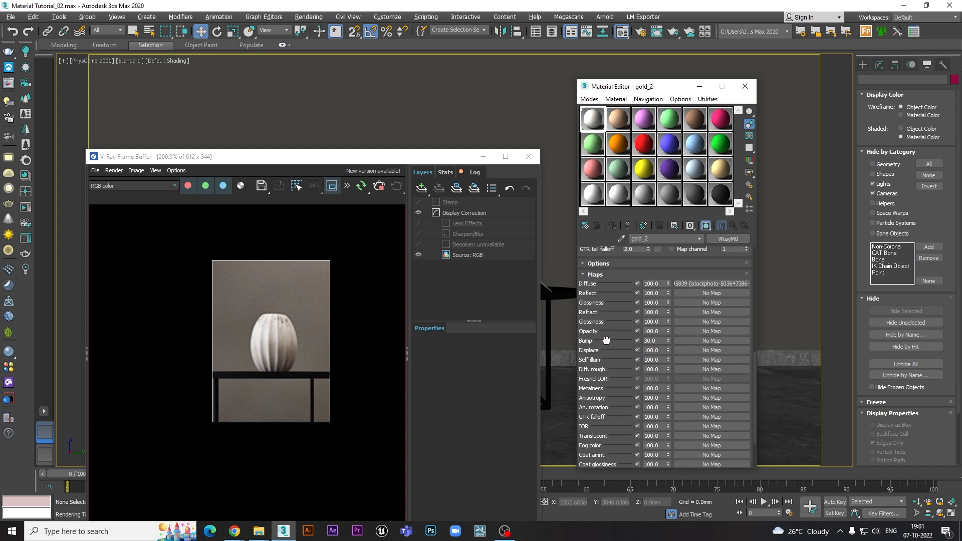
drag(612, 393, 616, 330)
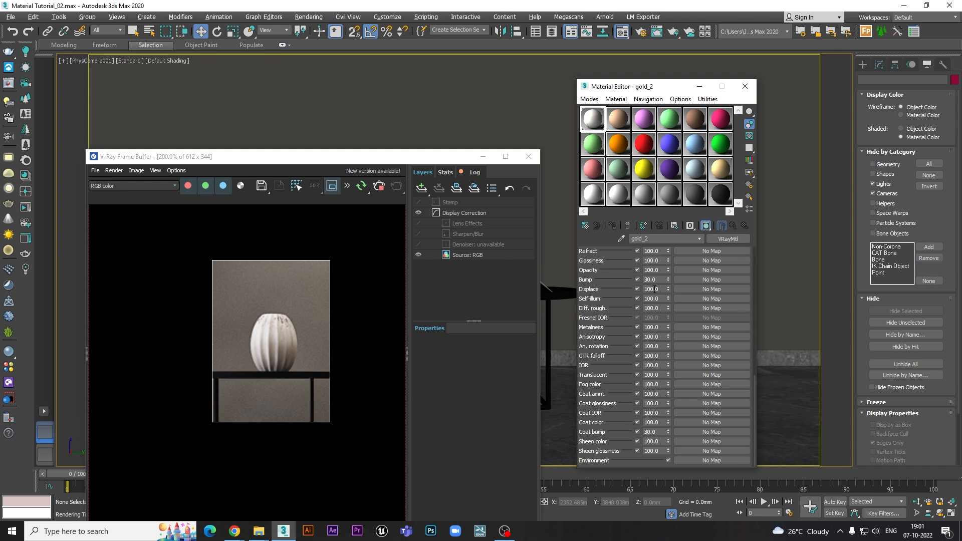
mouse_move(612, 288)
mouse_down()
mouse_move(612, 347)
mouse_move(619, 257)
mouse_move(620, 282)
mouse_up()
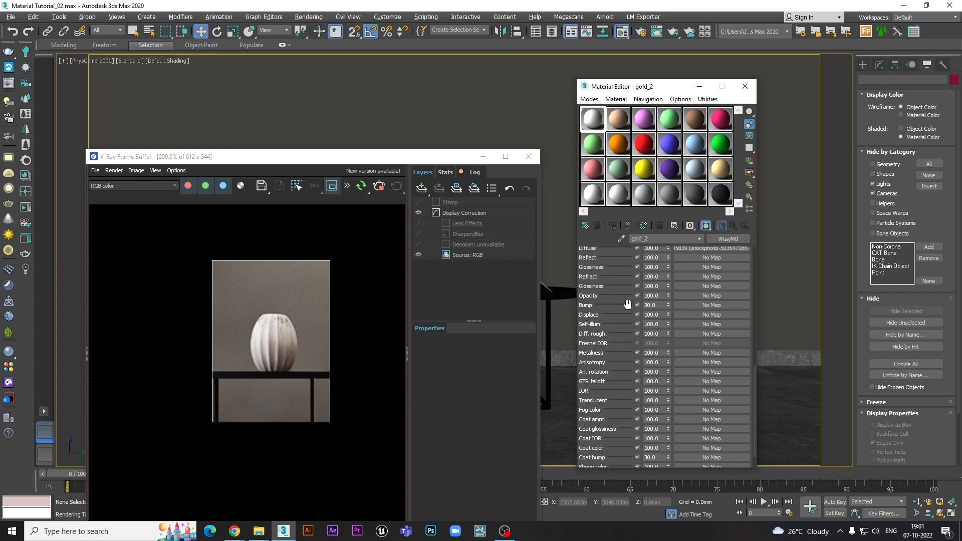
drag(609, 342, 611, 295)
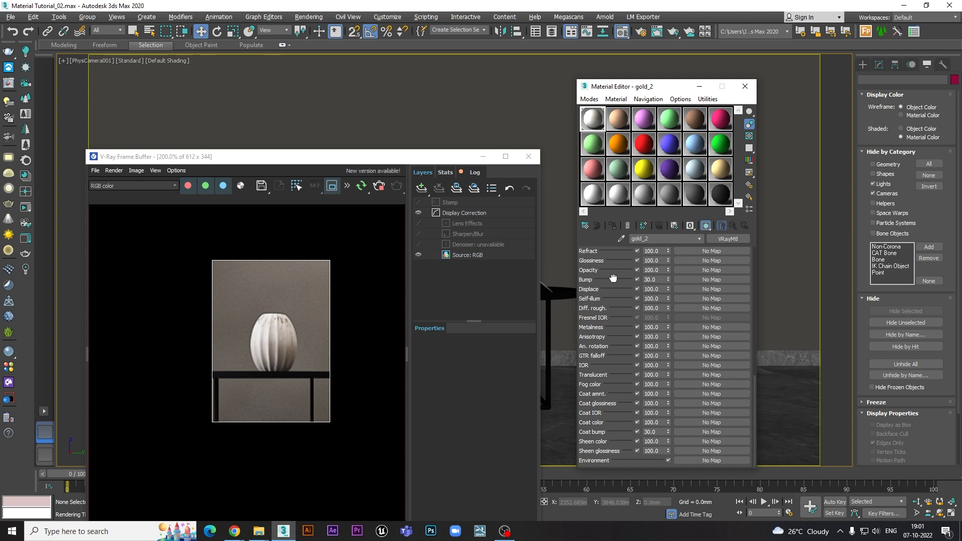
scroll(646, 310, up, 10)
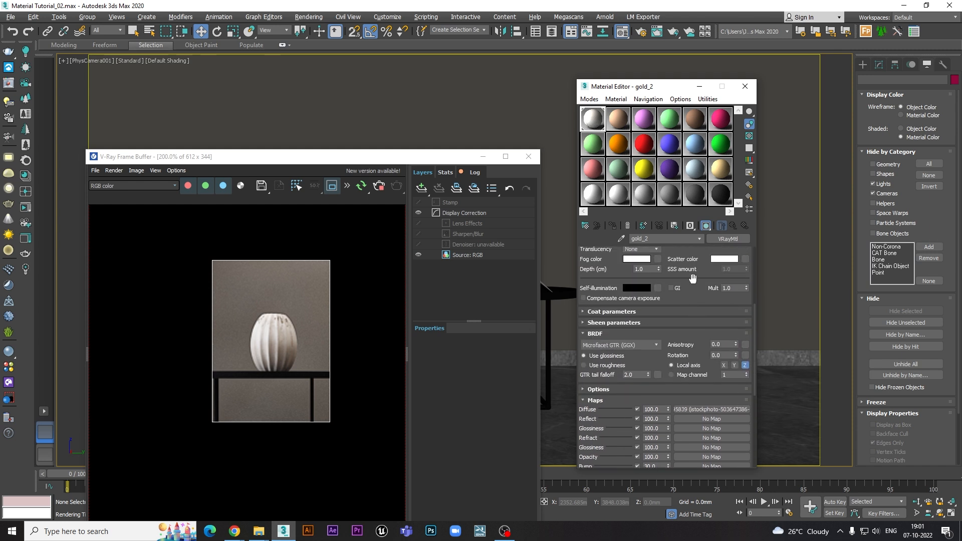
scroll(693, 297, up, 6)
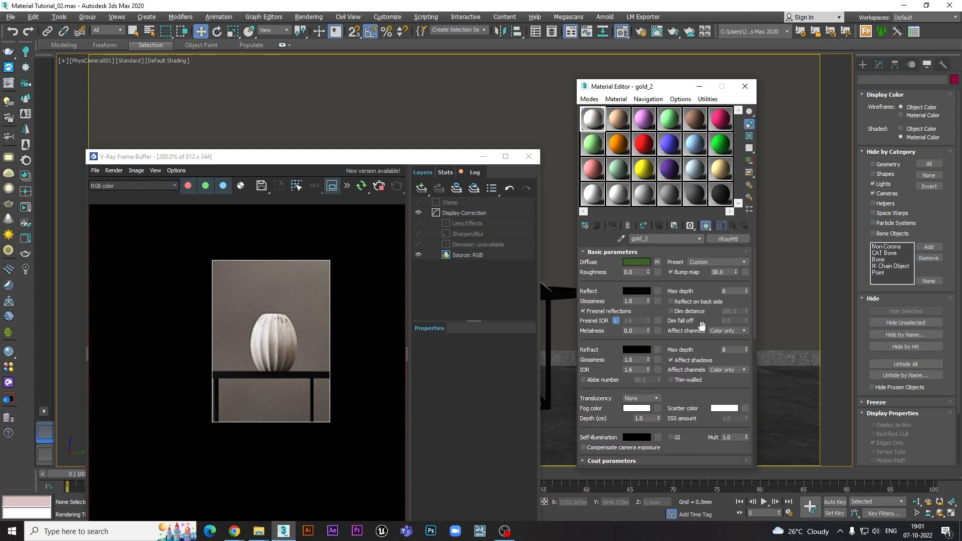